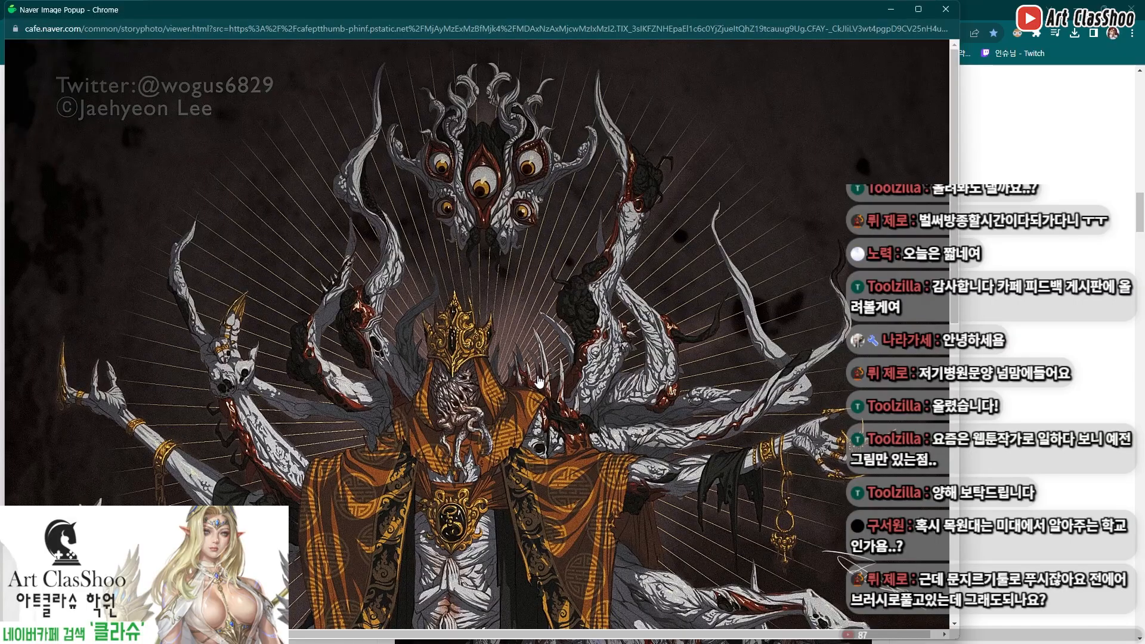
Look through the creature and character artworks in the feedback post, enlarging individual images for closer viewing
scroll(620, 345, "down", 4)
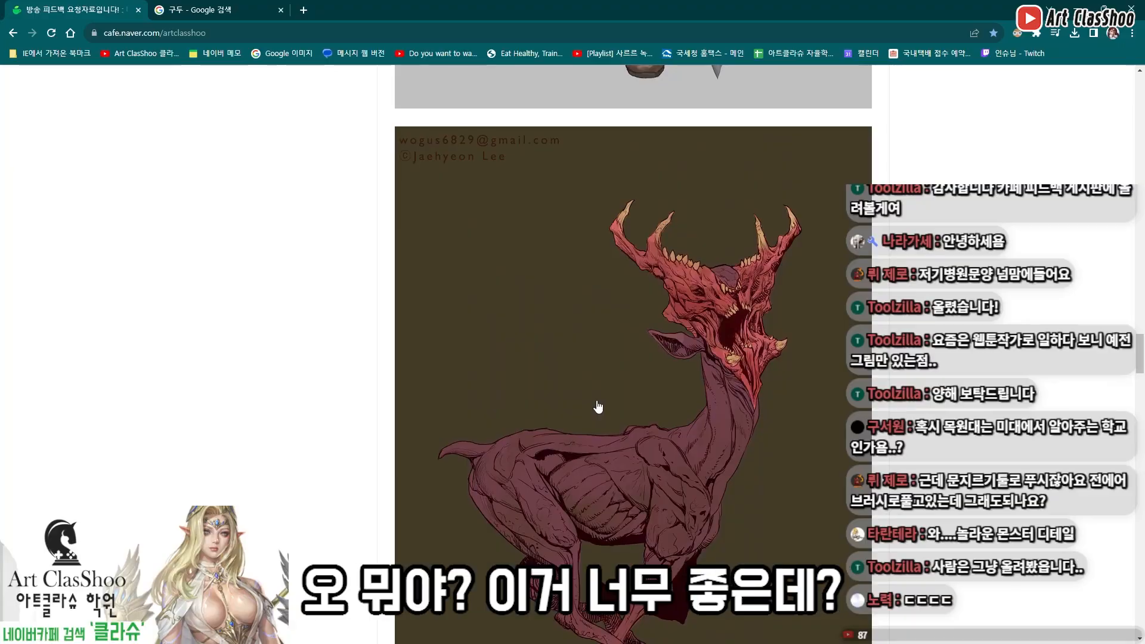
left_click(591, 406)
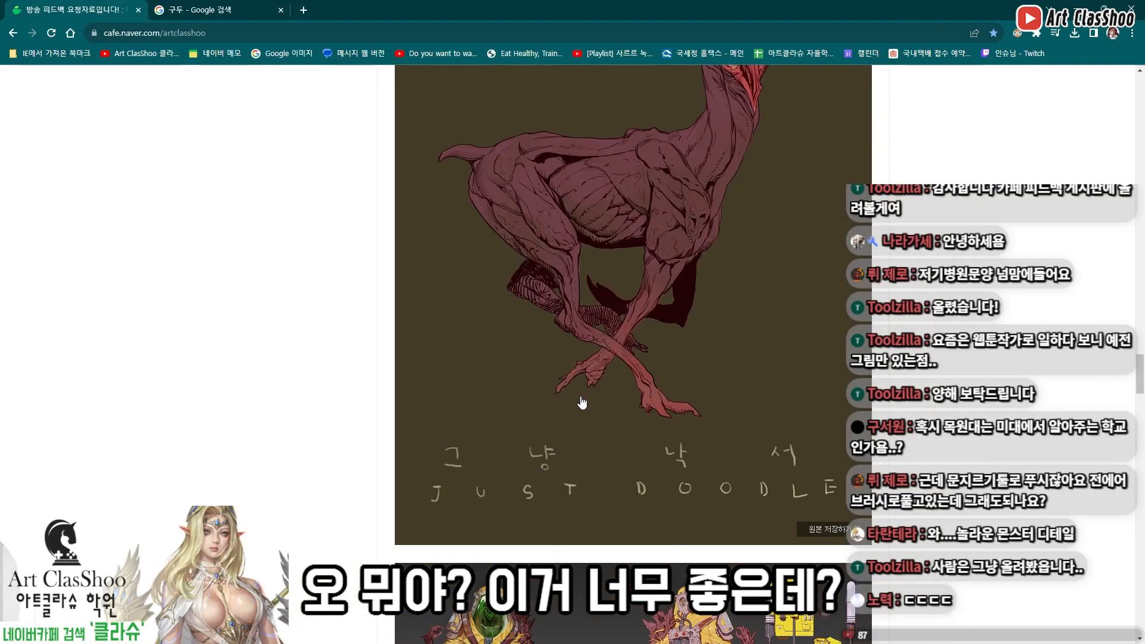
scroll(583, 398, "down", 2)
scroll(583, 400, "up", 4)
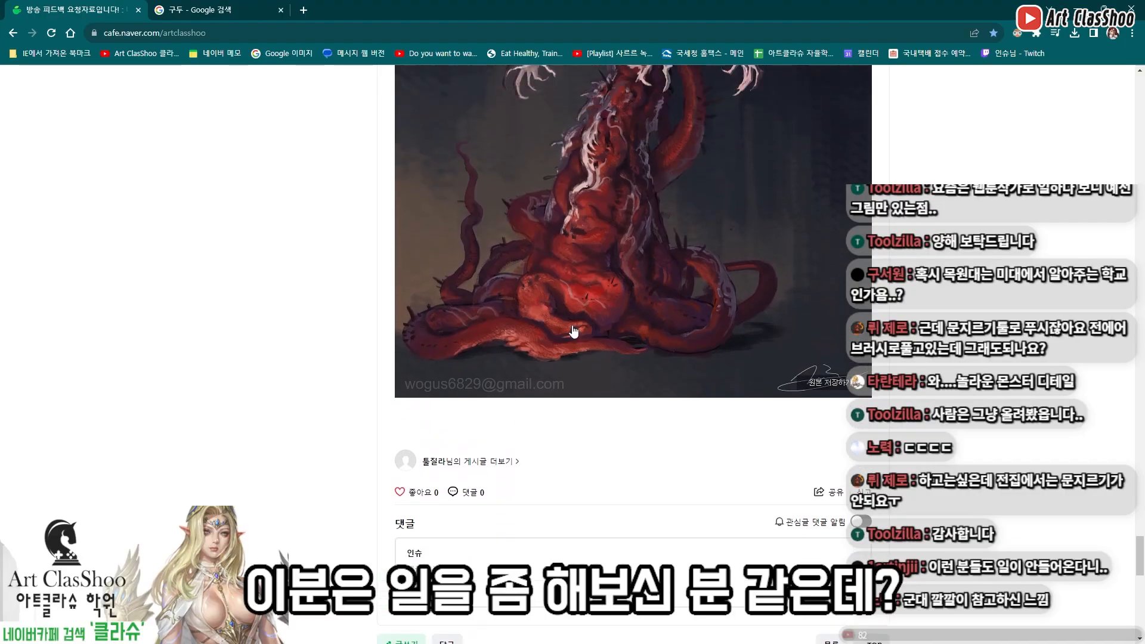
scroll(573, 332, "up", 2)
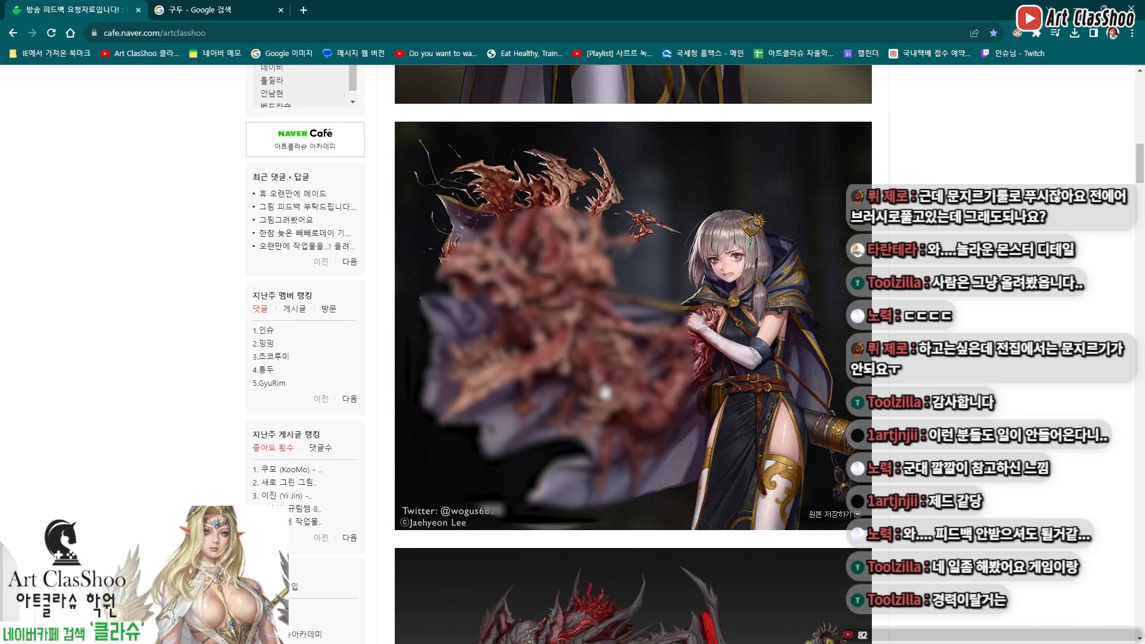
left_click(605, 393)
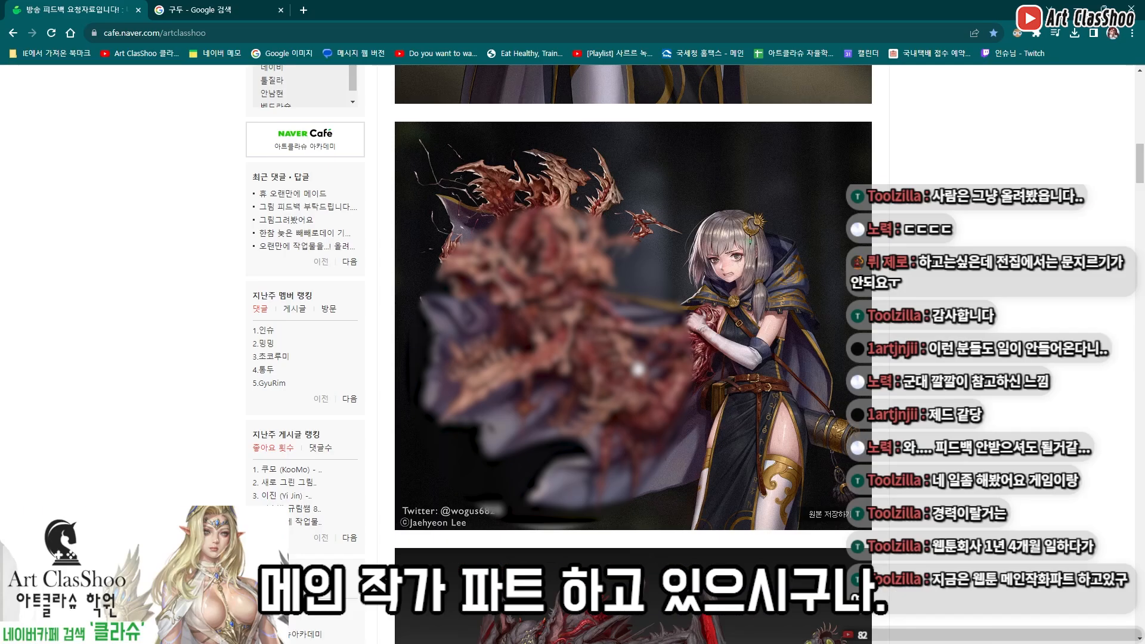
scroll(637, 370, "down", 5)
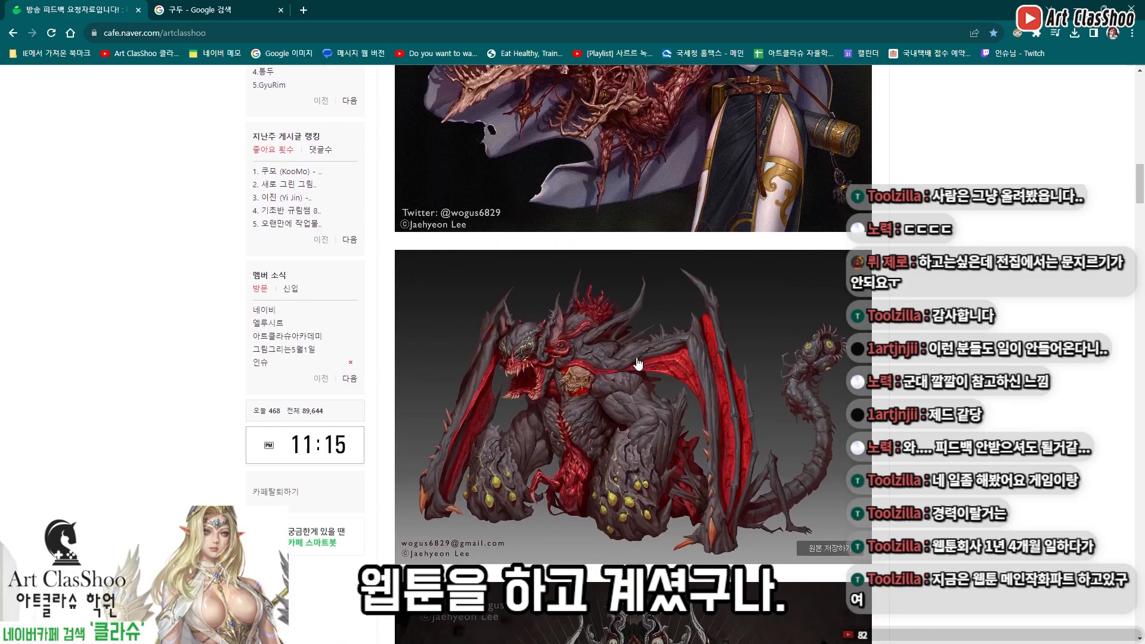
left_click(637, 363)
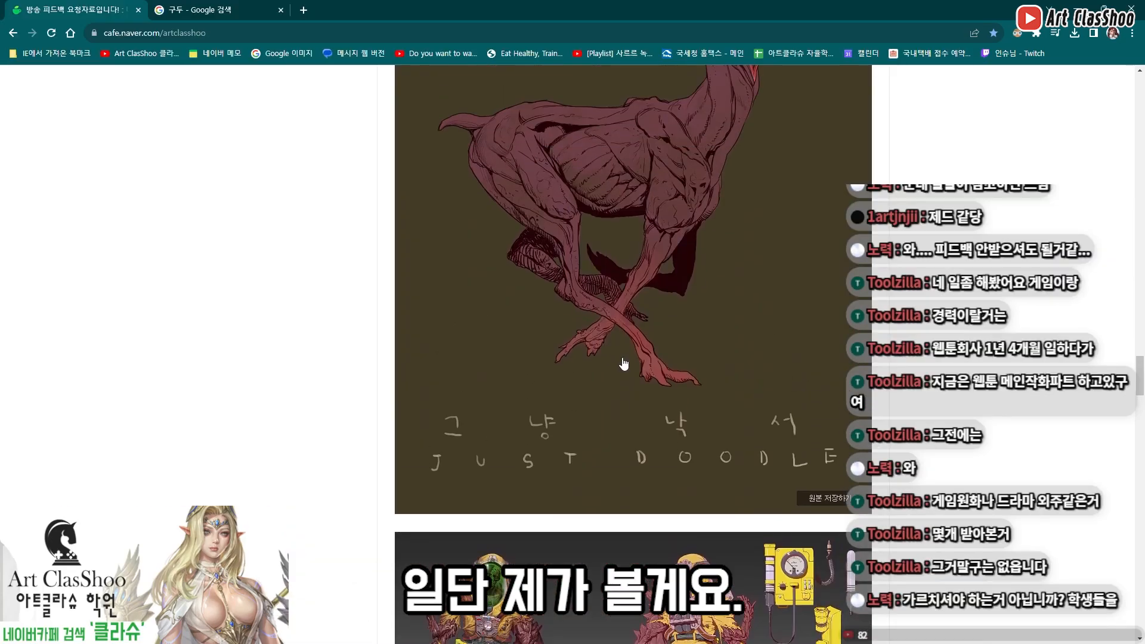
scroll(621, 361, "down", 10)
scroll(620, 360, "up", 15)
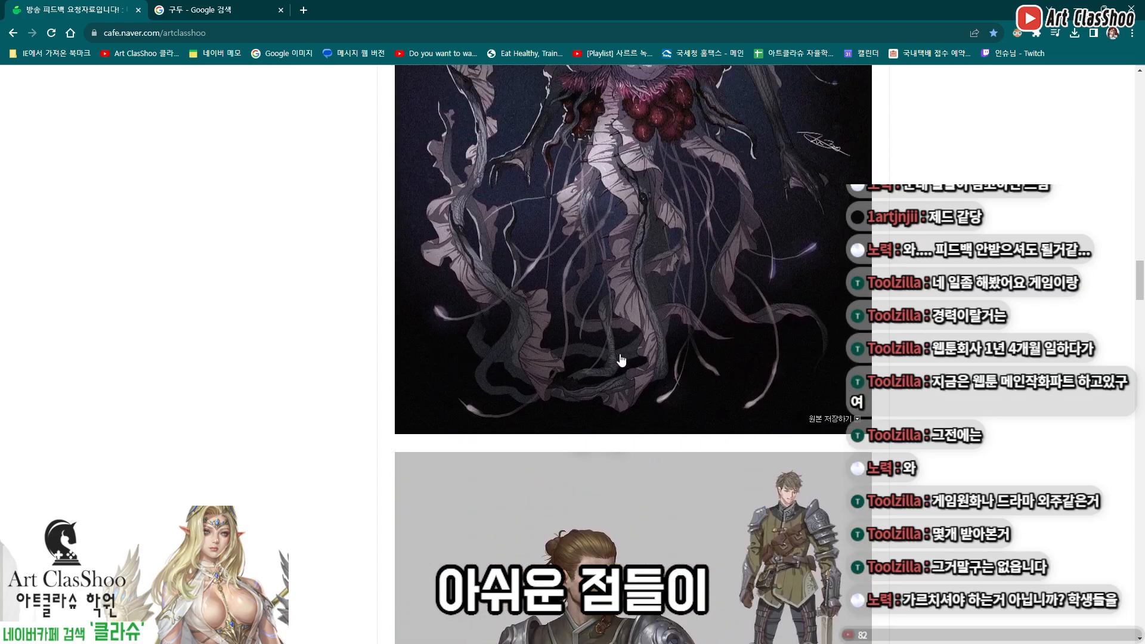
scroll(617, 370, "up", 20)
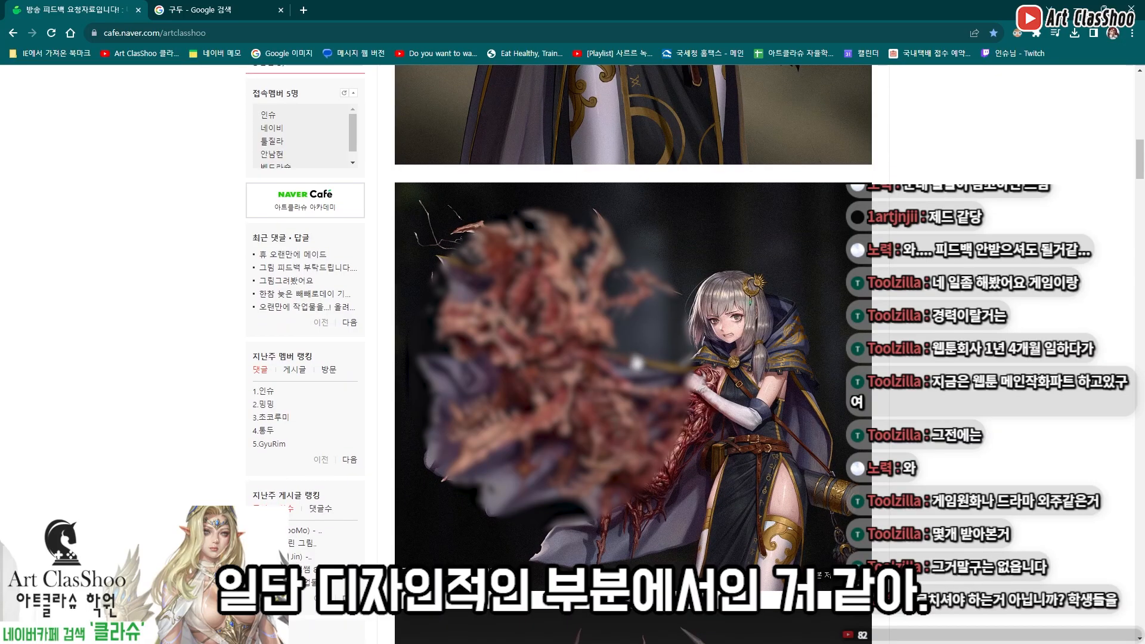
Examine the illustration of the grey-haired girl with the flesh monster at enlarged size, checking the monster's overlapping shapes and detail
scroll(617, 370, "up", 3)
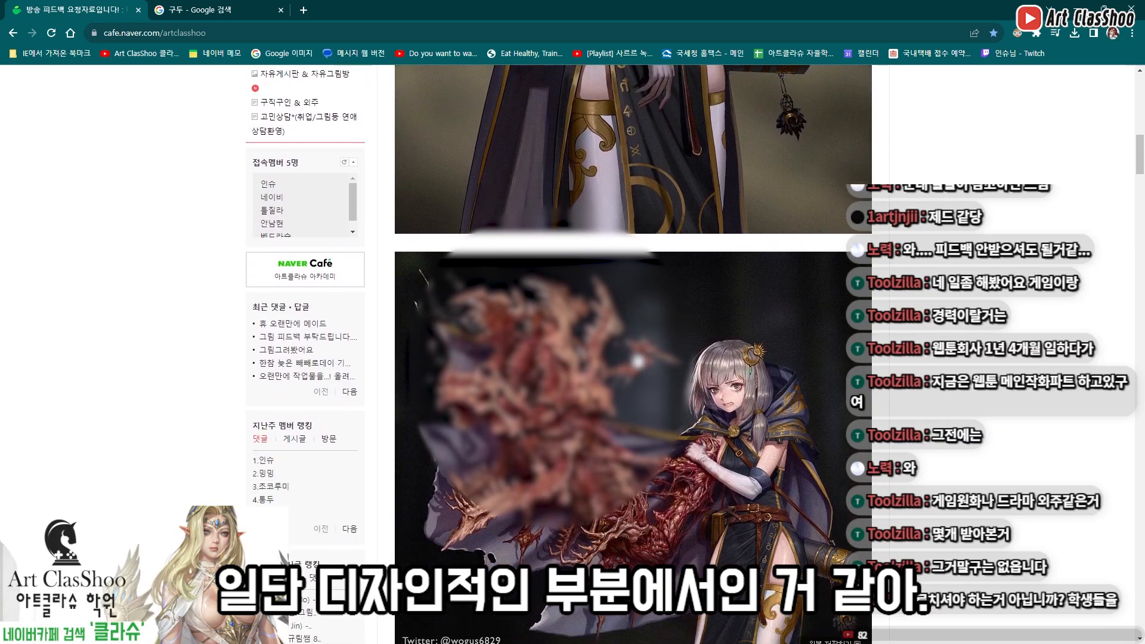
scroll(641, 362, "down", 3)
scroll(667, 371, "up", 2)
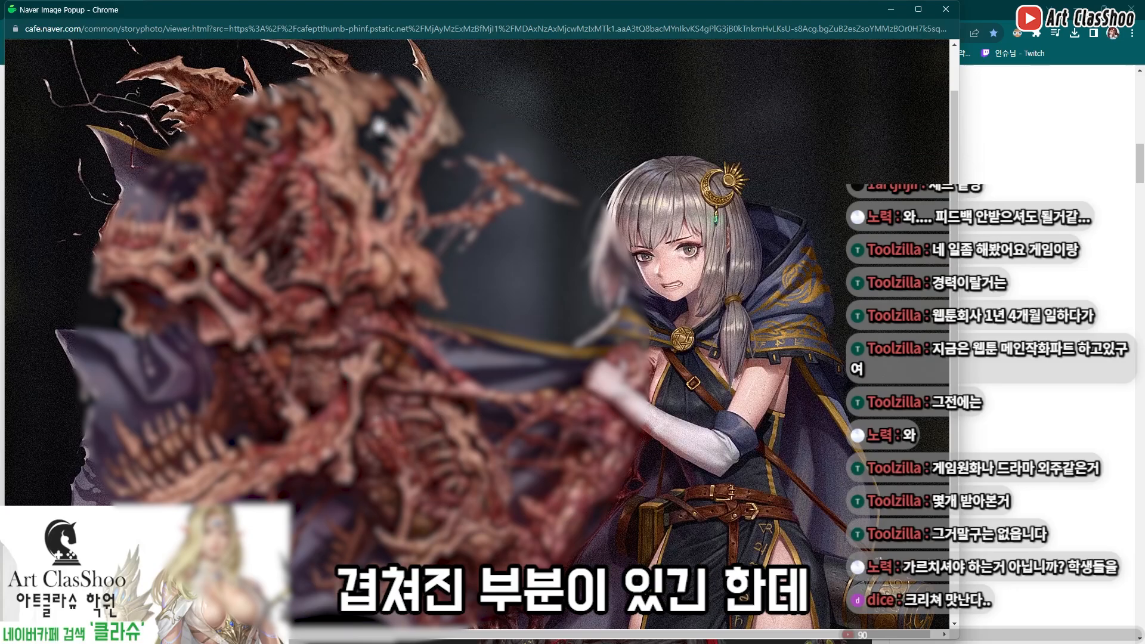
scroll(304, 193, "up", 1)
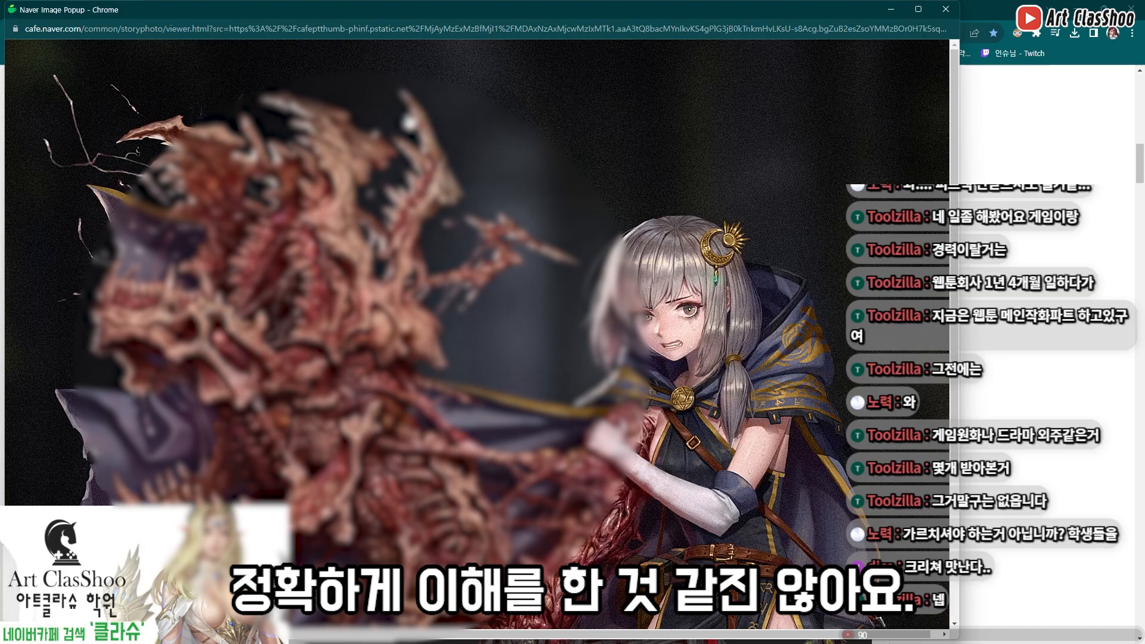
scroll(425, 258, "down", 2)
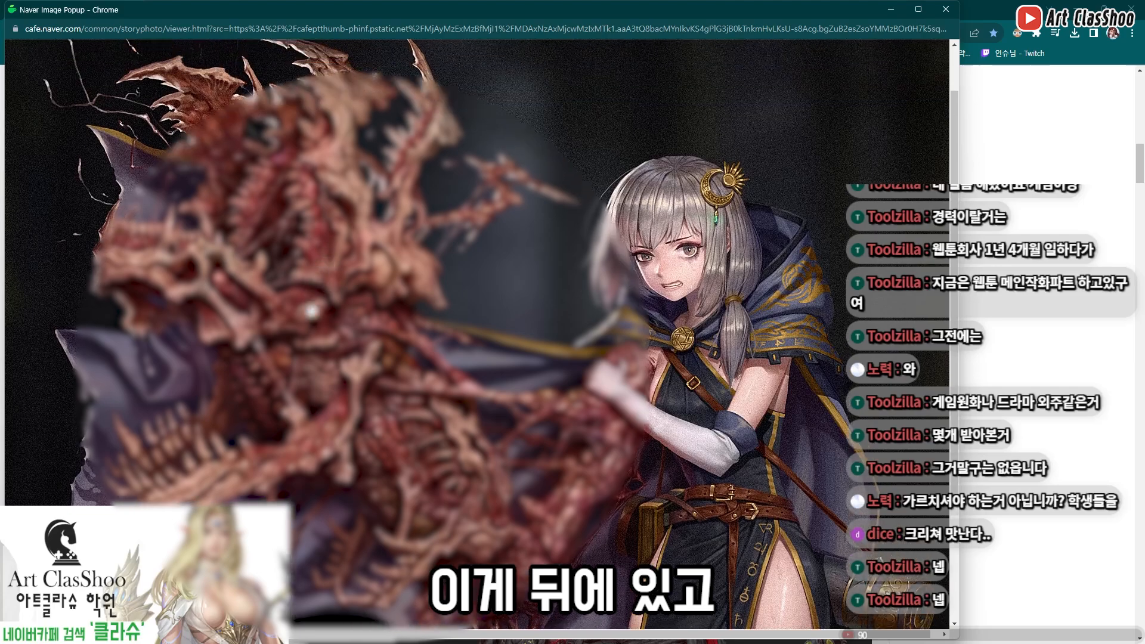
scroll(332, 250, "up", 1)
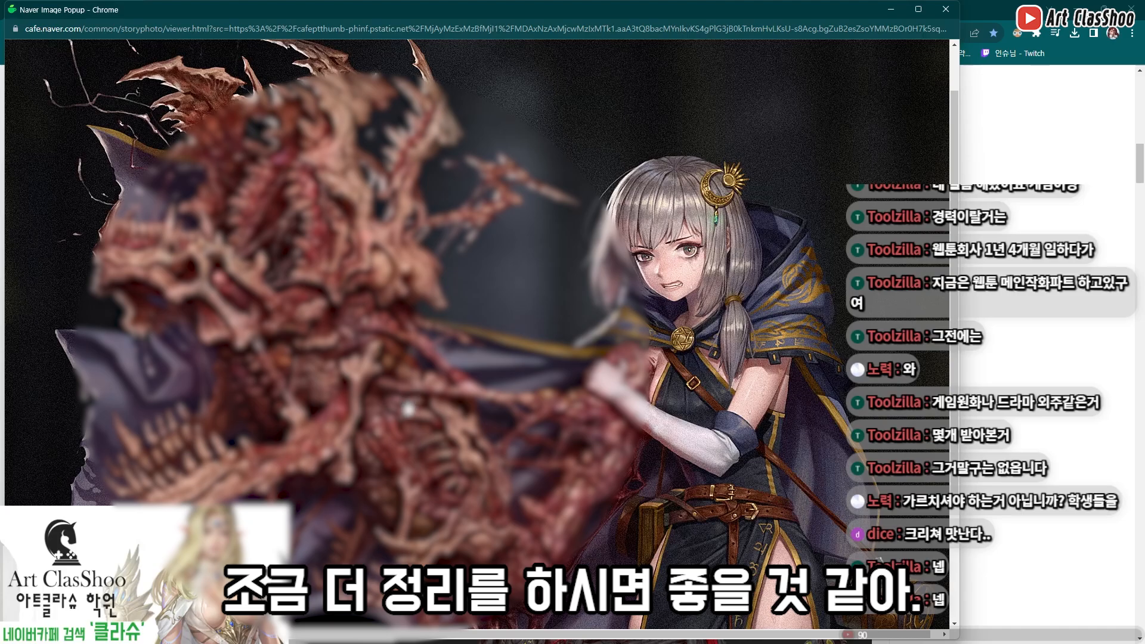
left_click(399, 443)
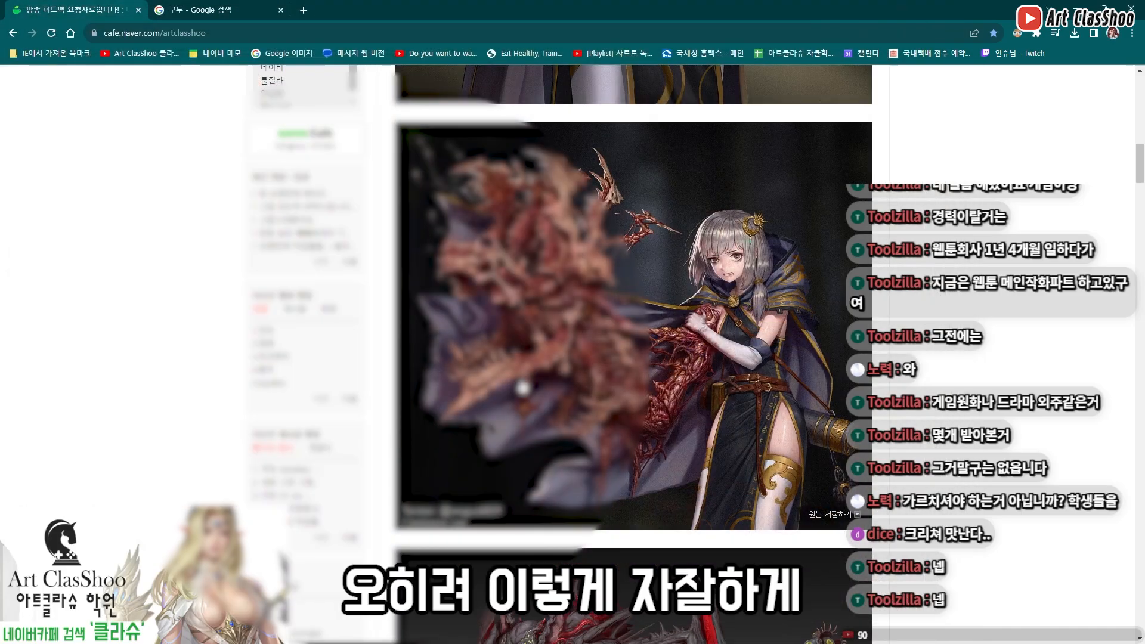
left_click(607, 397)
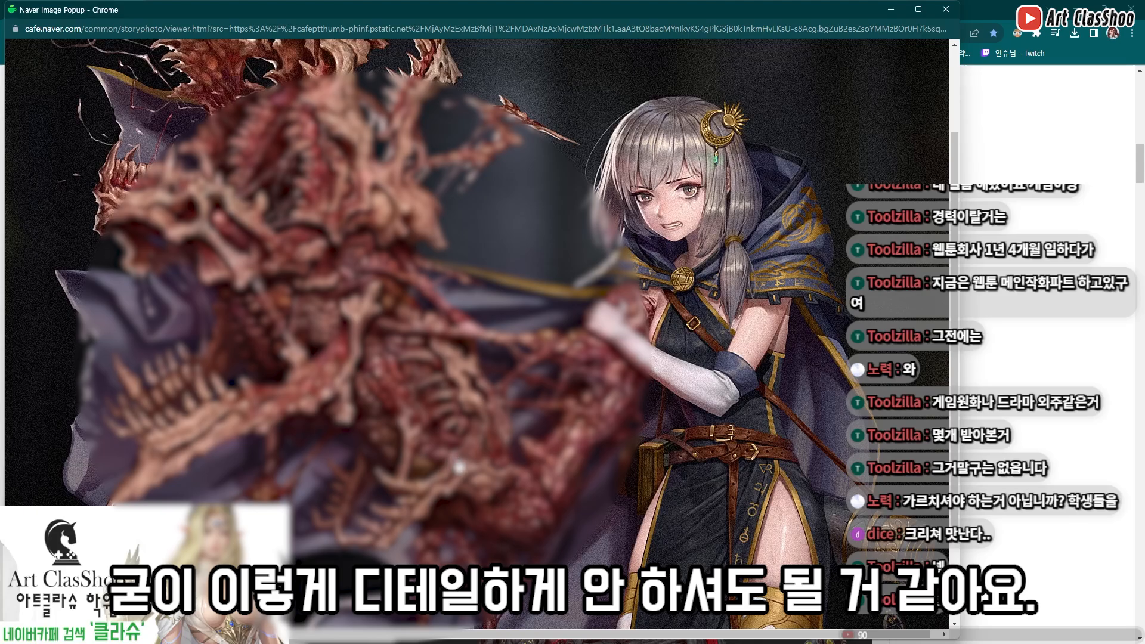
scroll(392, 358, "up", 2)
left_click(491, 428)
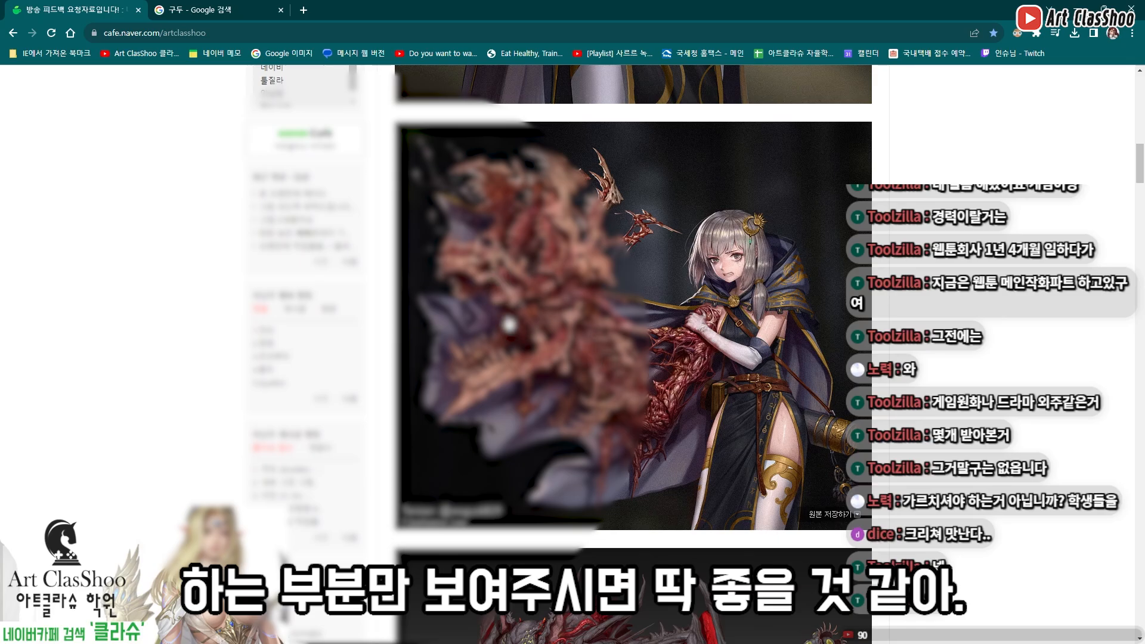
Examine the bat-winged monster and the antlered deer creature in the feedback post, checking how their forms are built
scroll(573, 298, "down", 4)
scroll(570, 298, "down", 2)
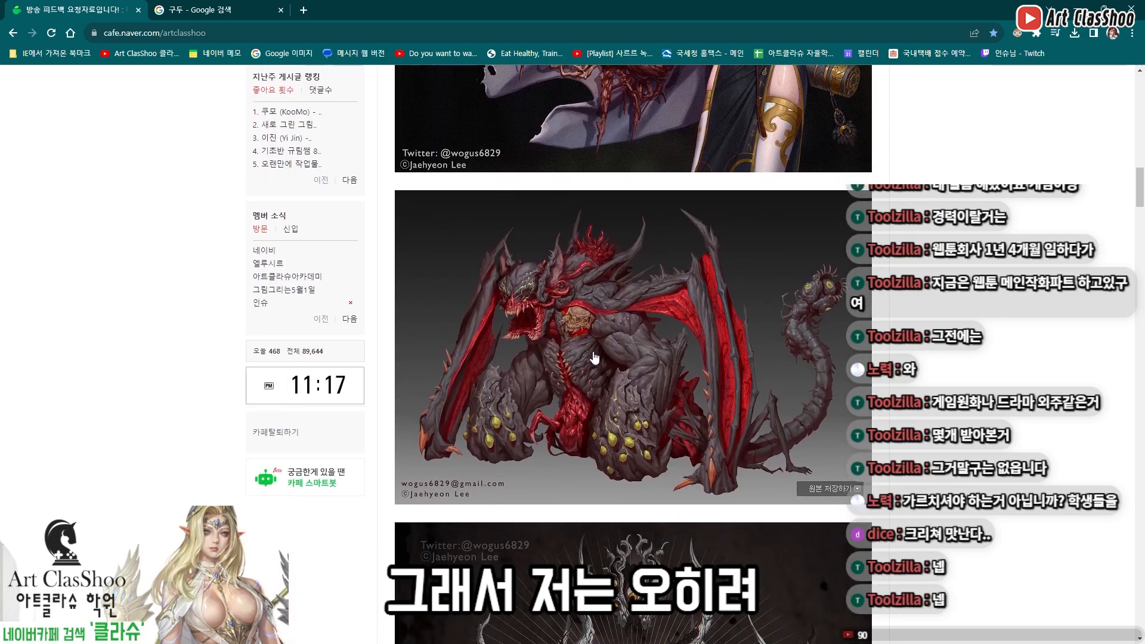
left_click(572, 427)
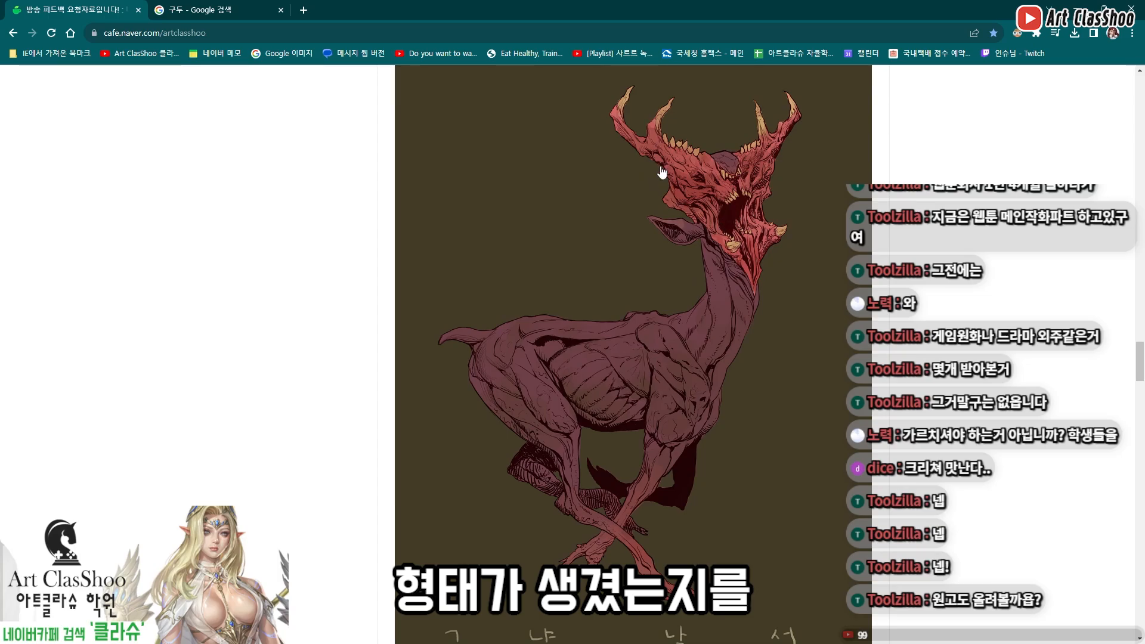
scroll(672, 215, "down", 10)
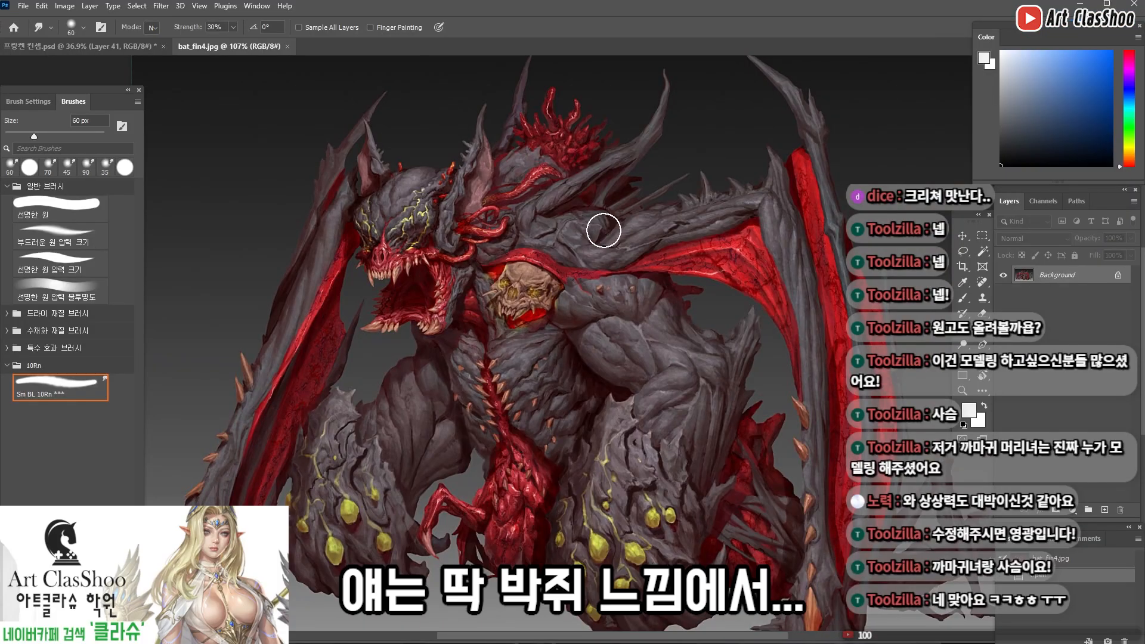
Draw a black brush stroke over the bat monster marking where the hind leg runs behind the wing
left_click_drag(457, 295, 504, 288)
left_click_drag(606, 285, 477, 266)
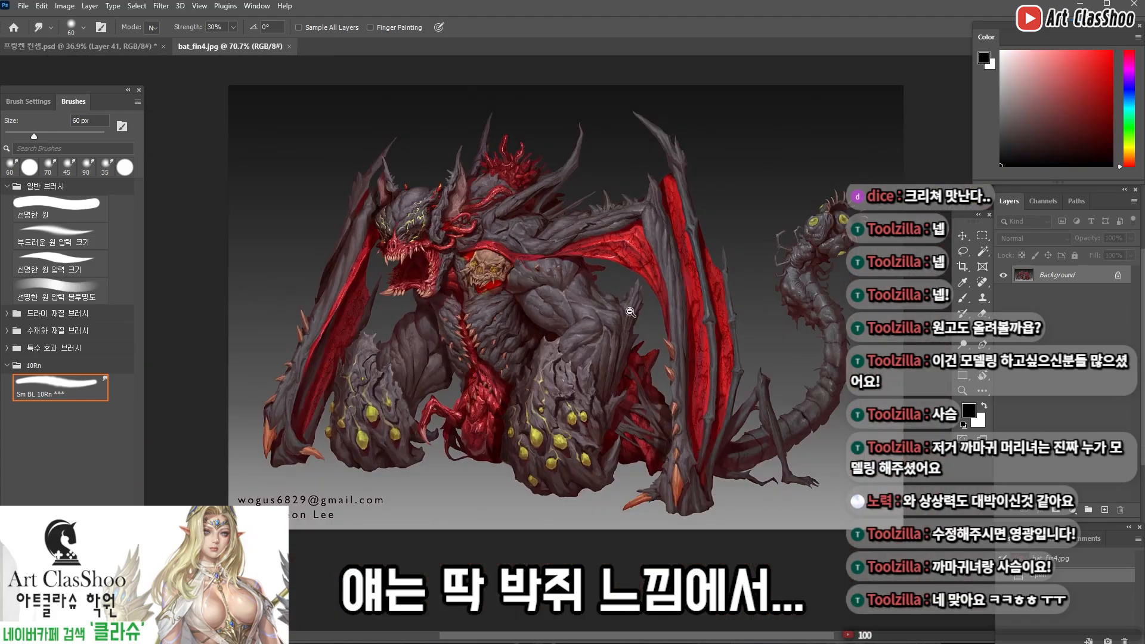
left_click_drag(631, 312, 643, 321)
key("b")
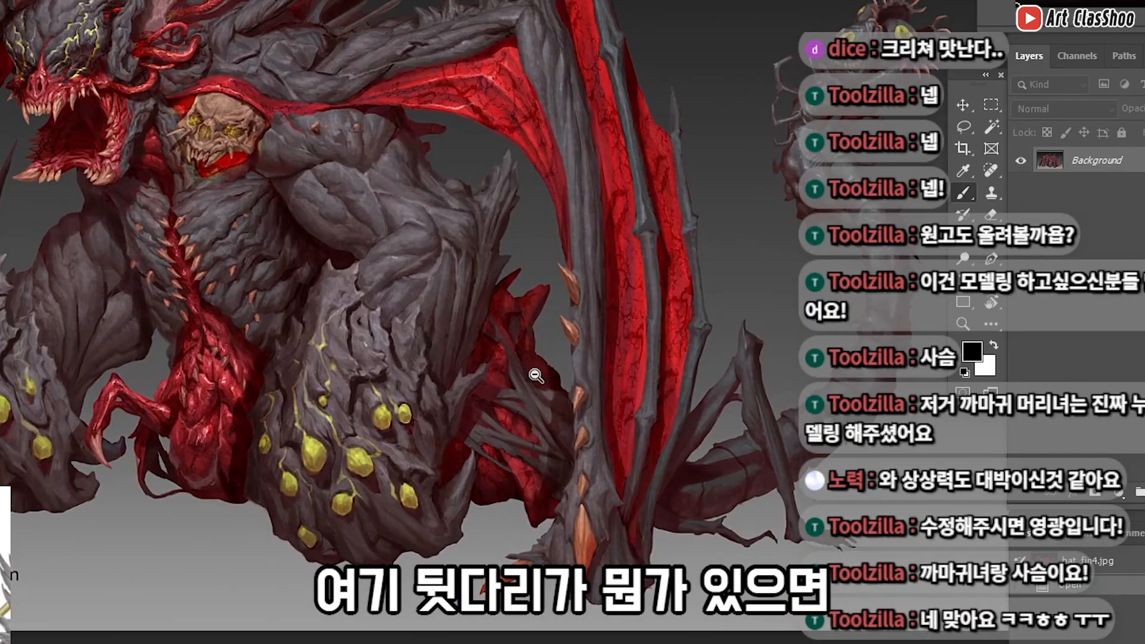
left_click_drag(536, 376, 525, 371)
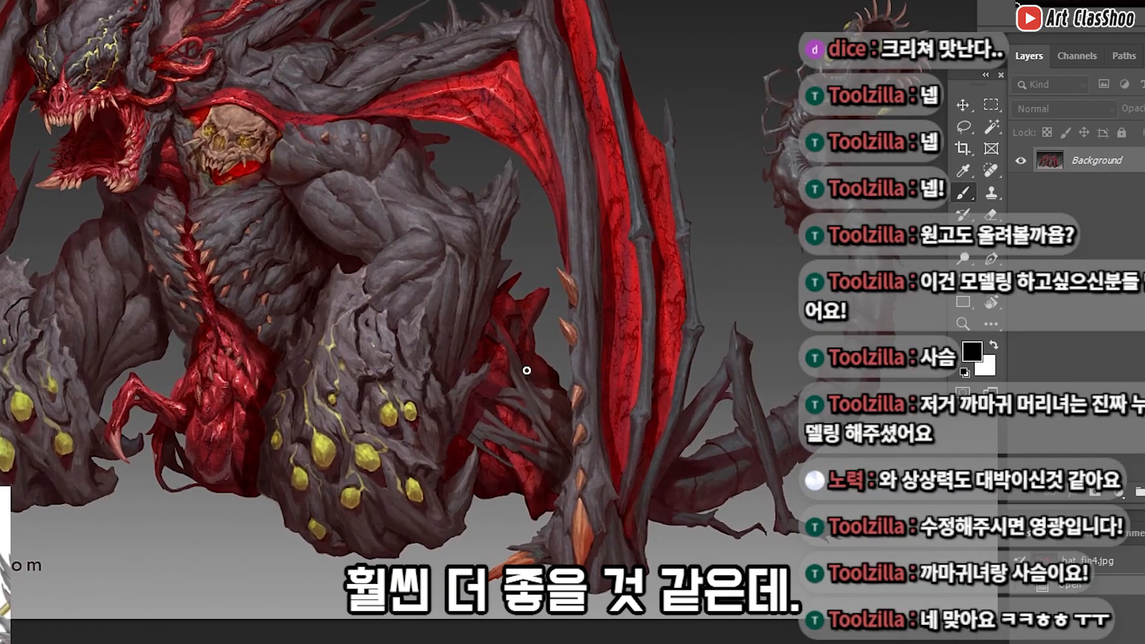
left_click_drag(493, 327, 560, 405)
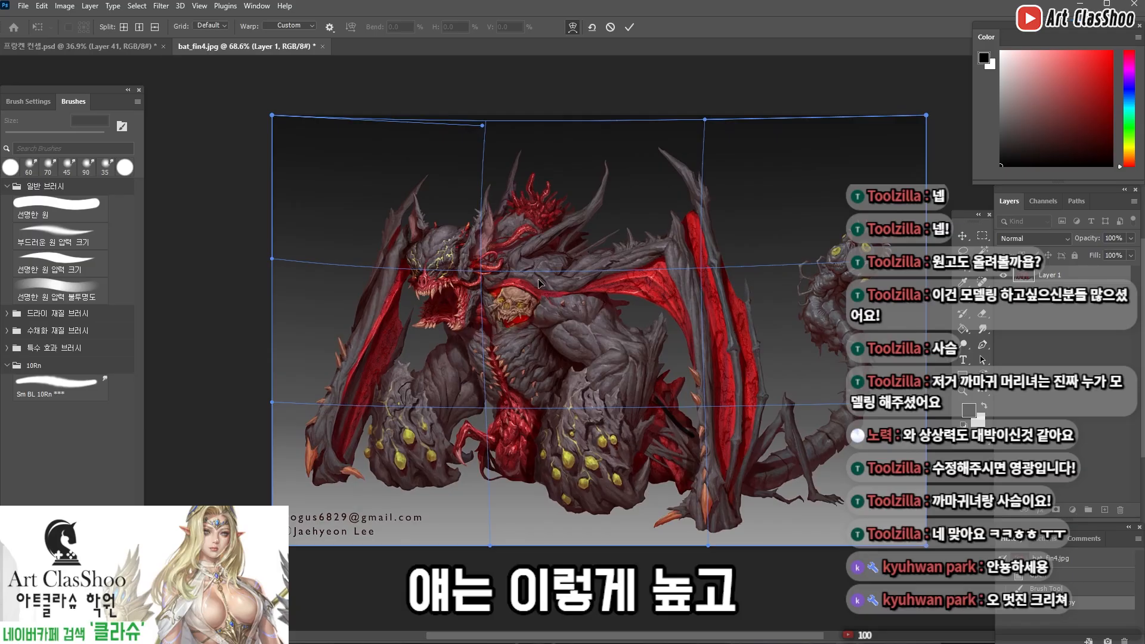
Warp the monster image on Layer 1 to reshape its back, head and lower body
left_click_drag(556, 258, 552, 216)
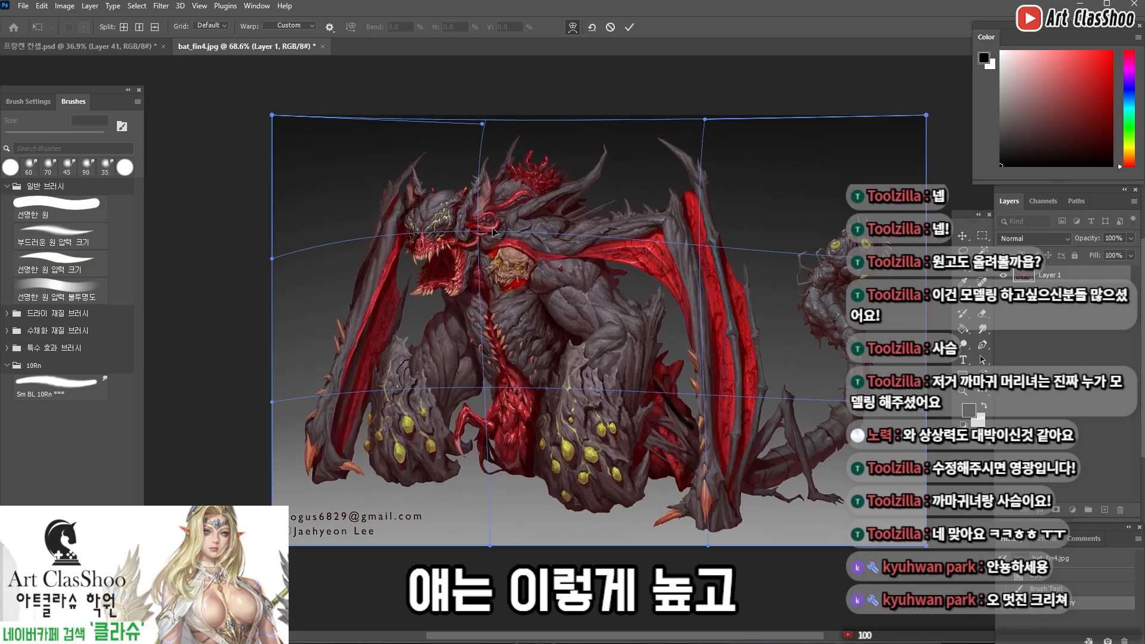
left_click_drag(508, 269, 506, 281)
left_click_drag(479, 432, 477, 439)
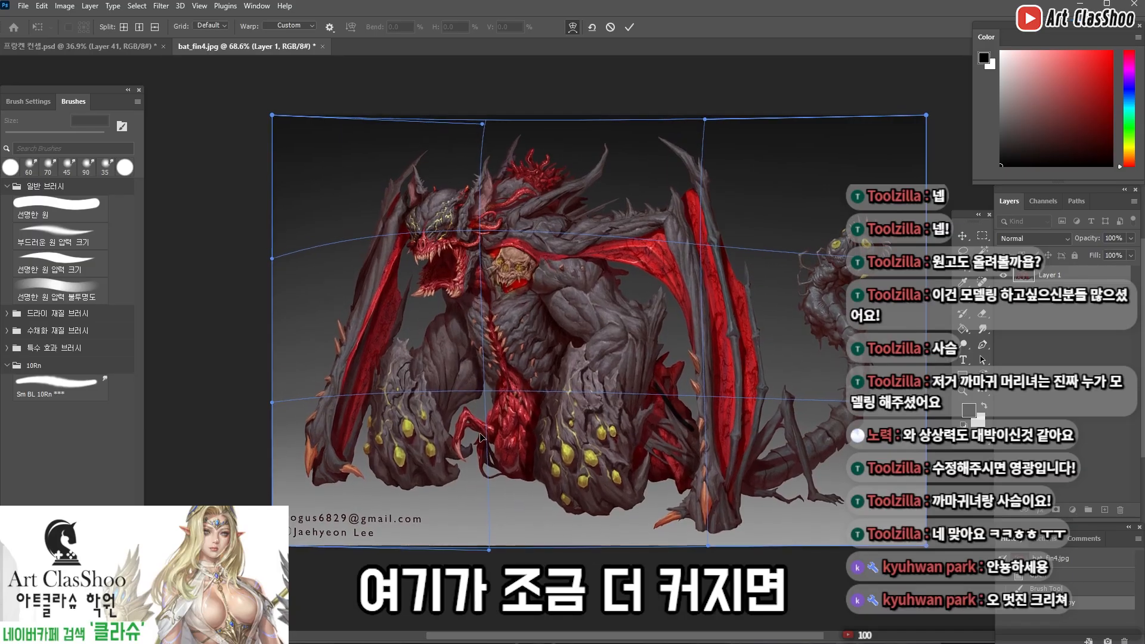
left_click_drag(480, 199, 476, 214)
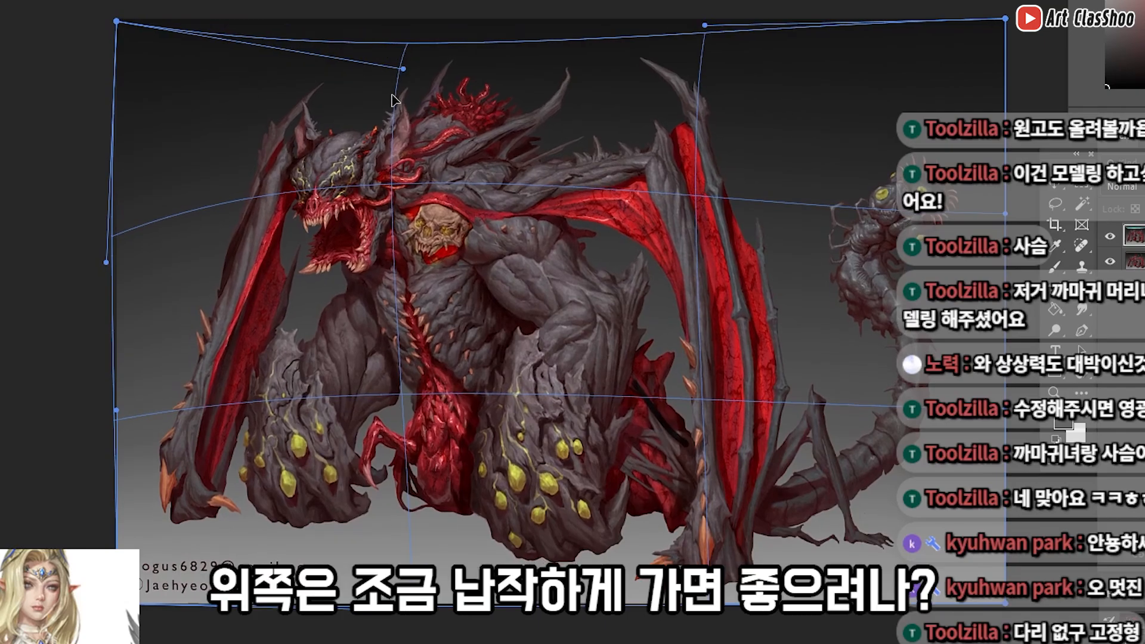
left_click_drag(393, 100, 394, 191)
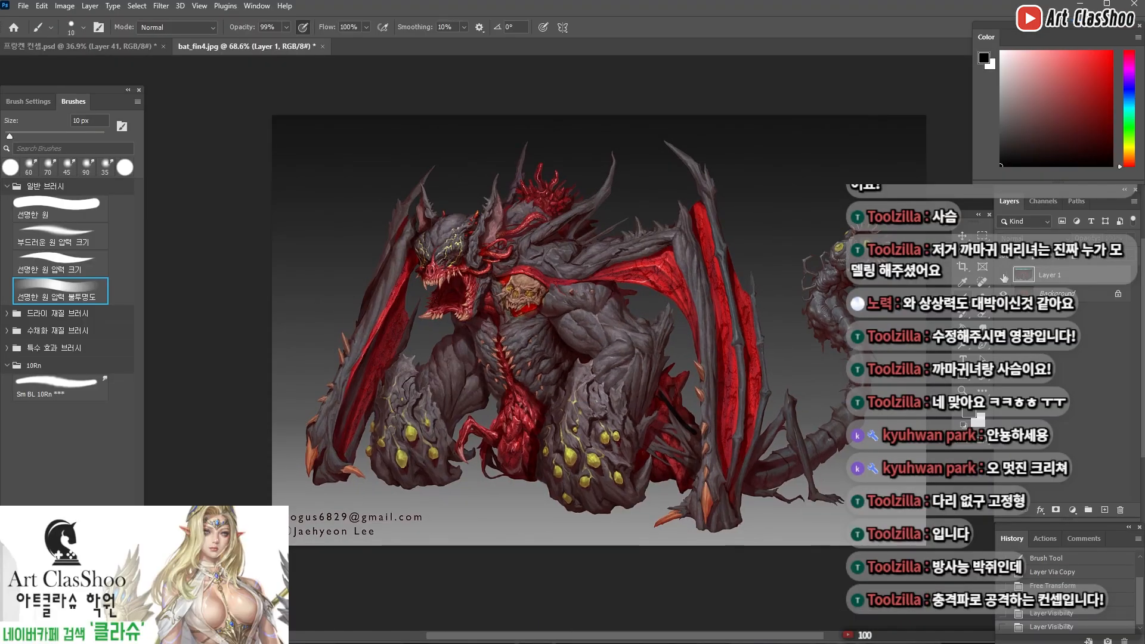
left_click(1004, 276)
left_click_drag(663, 253, 644, 251)
Extend the canvas above the monster with the Crop tool and fill the added area with the dark background colour
key("c")
left_click_drag(609, 138, 613, 111)
key("Return")
key("g")
left_click(608, 187, "alt")
left_click(659, 144)
Brush a dark extension rising from the top of the wing beside the monster's face, undoing unwanted strokes
key("b")
left_click_drag(704, 228, 724, 218, "alt")
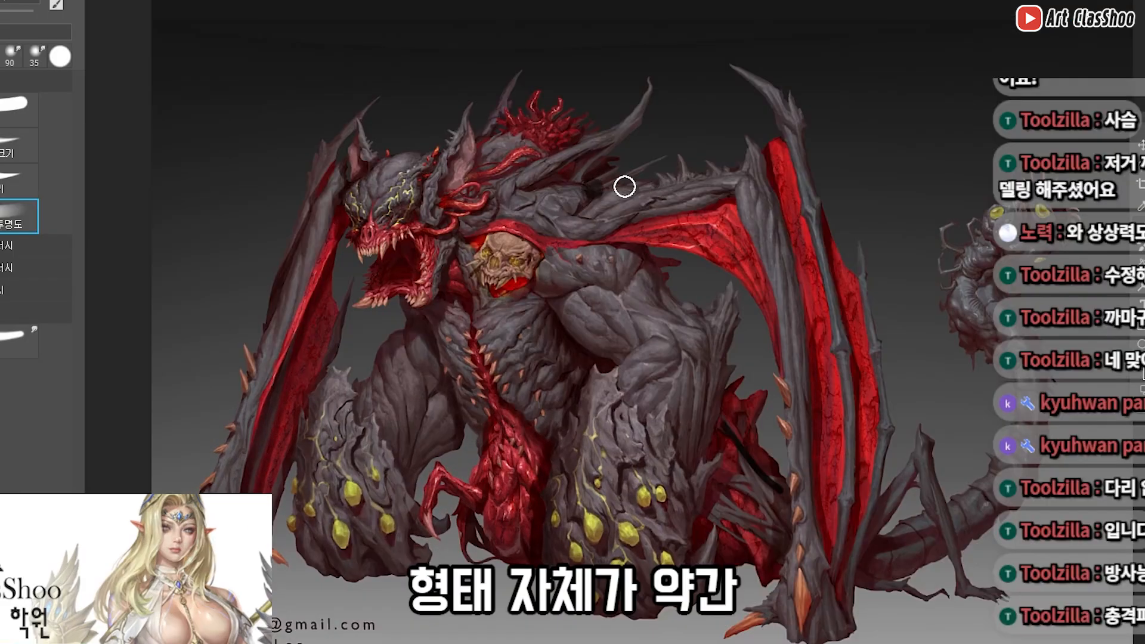
left_click_drag(545, 270, 712, 408)
key("ctrl+z")
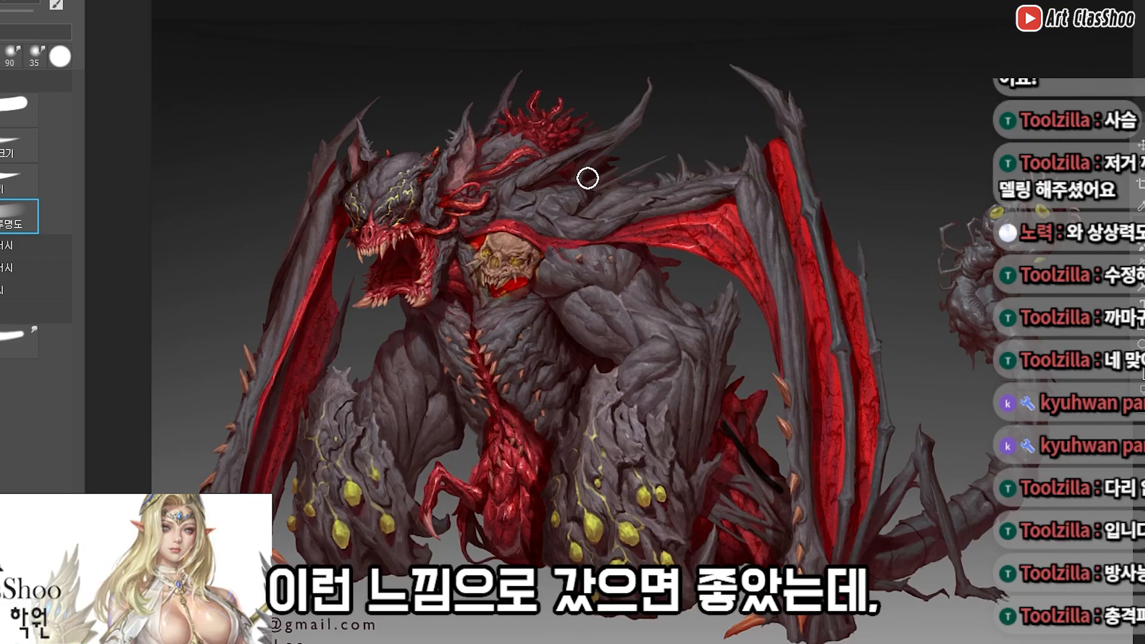
left_click_drag(738, 232, 703, 197)
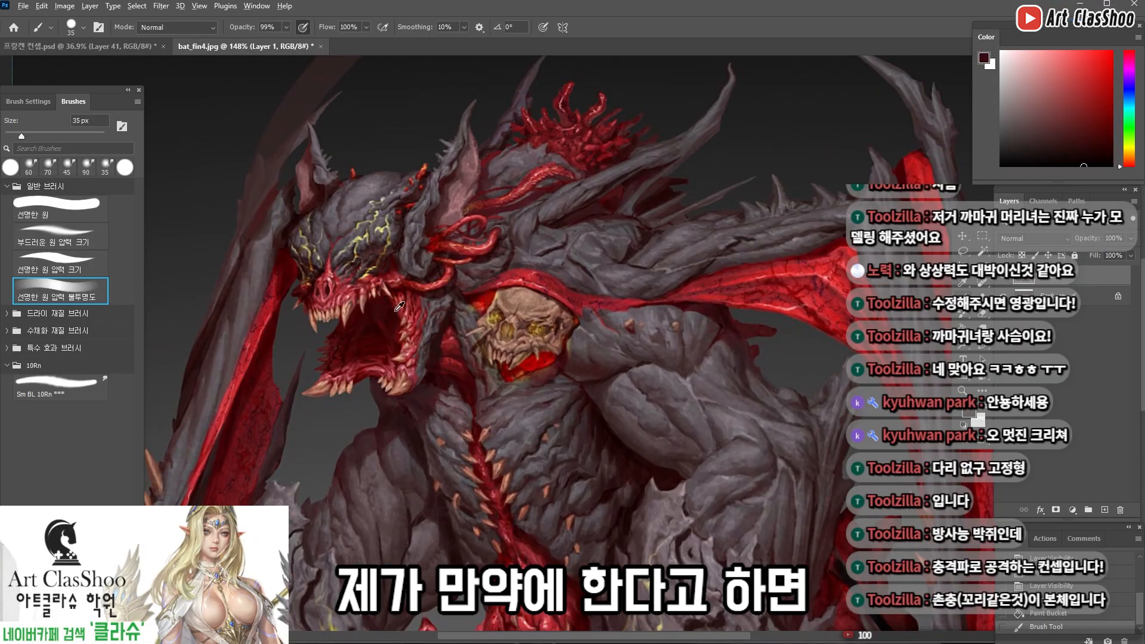
left_click_drag(415, 352, 411, 276)
key("ctrl+z")
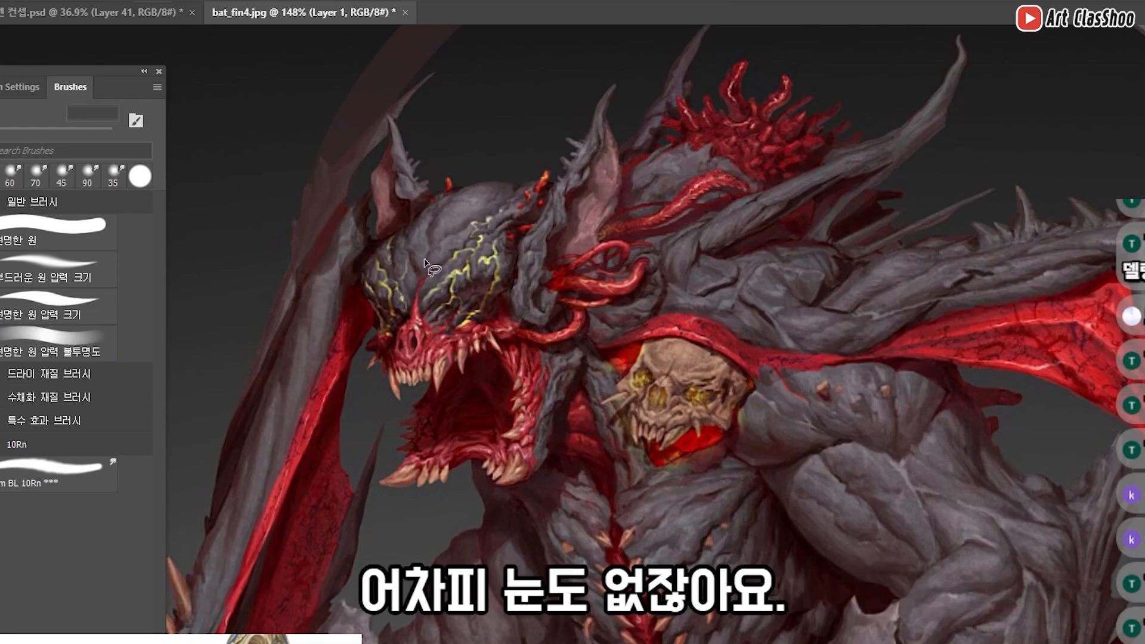
Lasso the monster's forehead and crown and shift them lower with Free Transform so the ears stand out
mouse_move(530, 116)
left_mouse_down()
mouse_move(435, 190)
mouse_move(420, 303)
left_mouse_up()
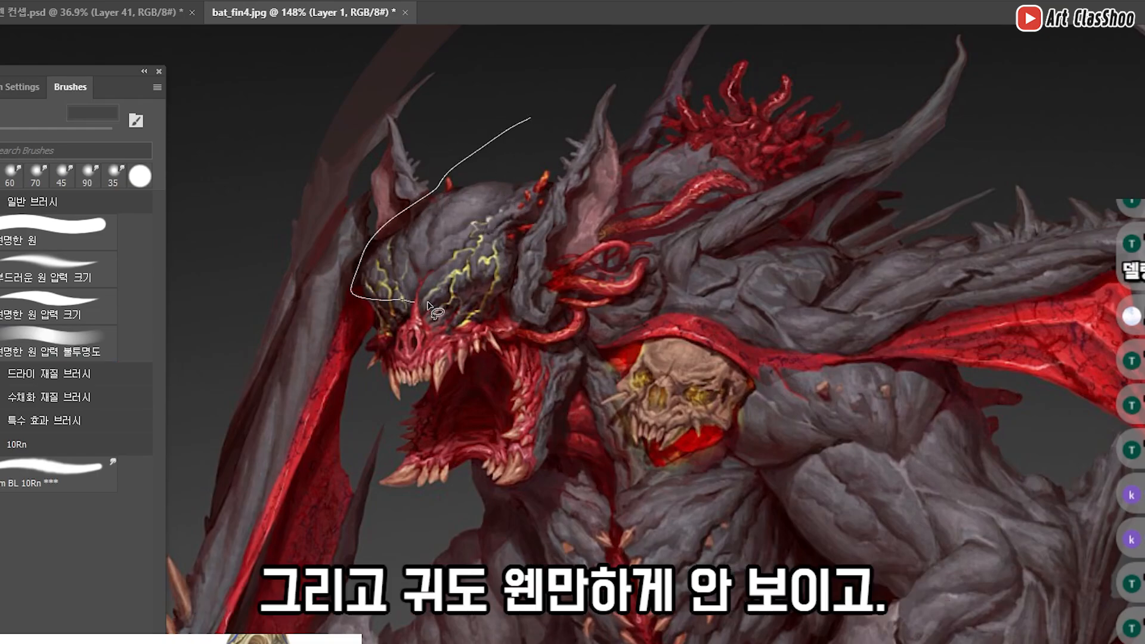
left_click_drag(532, 226, 530, 120)
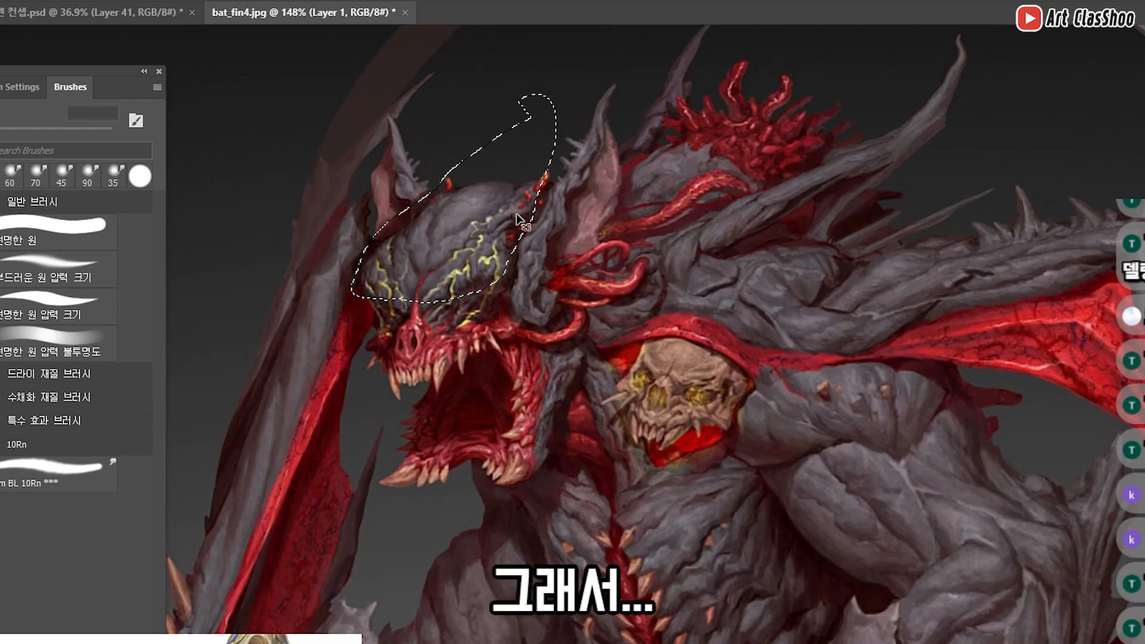
key("ctrl+t")
mouse_move(450, 236)
left_mouse_down()
mouse_move(456, 257)
mouse_move(452, 247)
left_mouse_up()
key("Return")
Paint over the leftover edges around the lowered forehead with a smaller soft-opacity brush
key("b")
key("bracketleft")
left_click_drag(506, 208, 526, 189)
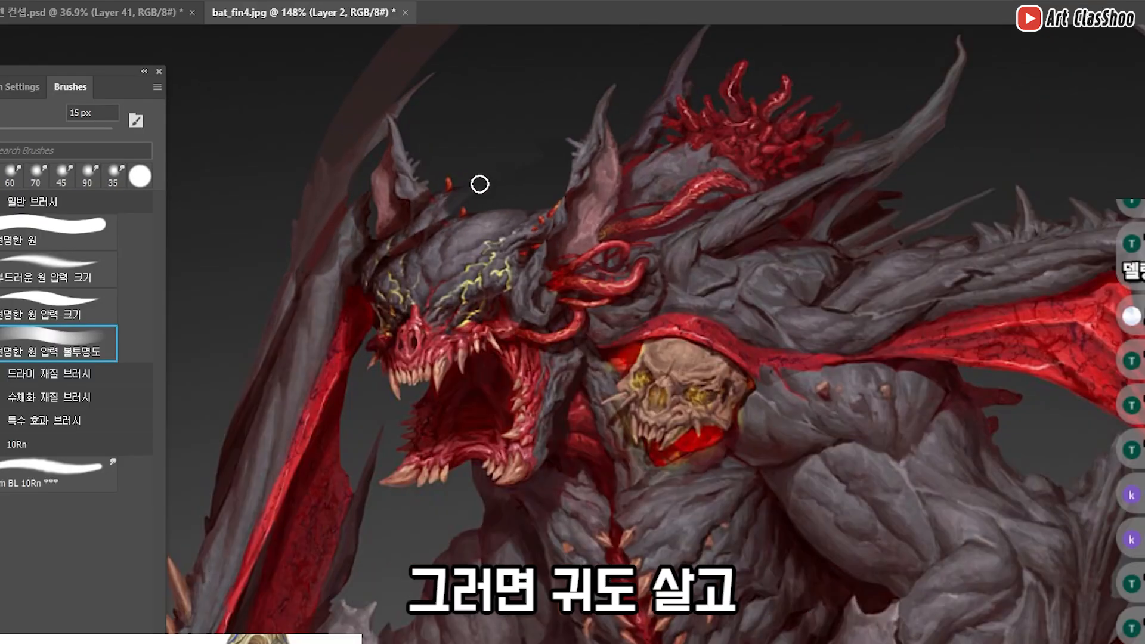
scroll(592, 284, "down", 3)
scroll(591, 284, "up", 3)
scroll(514, 370, "down", 3)
Lasso the rear part of the monster's lower jaw, copy it to its own layer and shift it lower with Free Transform
key("l")
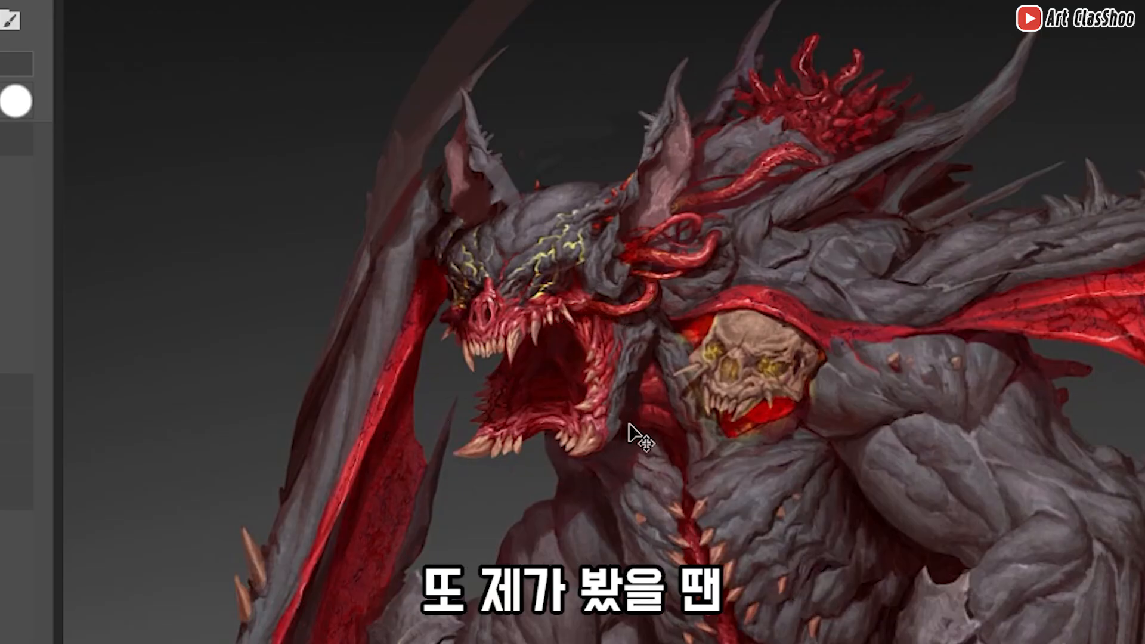
scroll(627, 437, "up", 4)
key("ctrl+z")
mouse_move(530, 338)
left_mouse_down()
mouse_move(750, 341)
mouse_move(691, 174)
left_mouse_up()
key("ctrl+z")
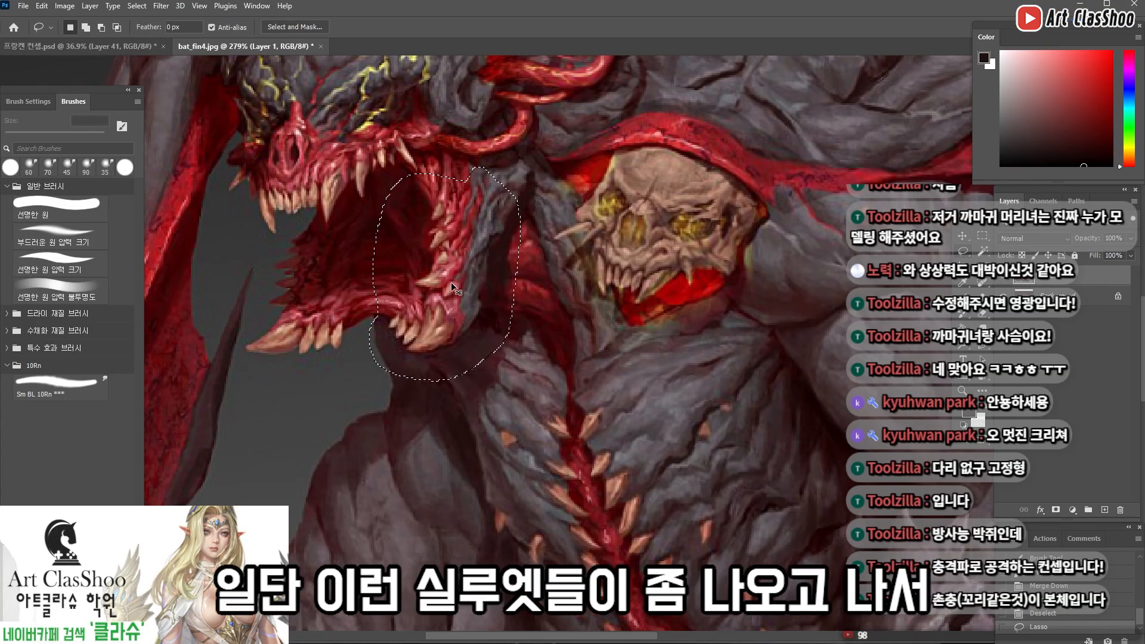
key("ctrl+j")
key("ctrl+t")
left_click_drag(444, 381, 460, 435)
key("Return")
Copy the front of the lower jaw with its fangs to its own layer and move it outward and lower to open the mouth
mouse_move(476, 294)
left_mouse_down()
mouse_move(431, 253)
mouse_move(514, 337)
left_mouse_up()
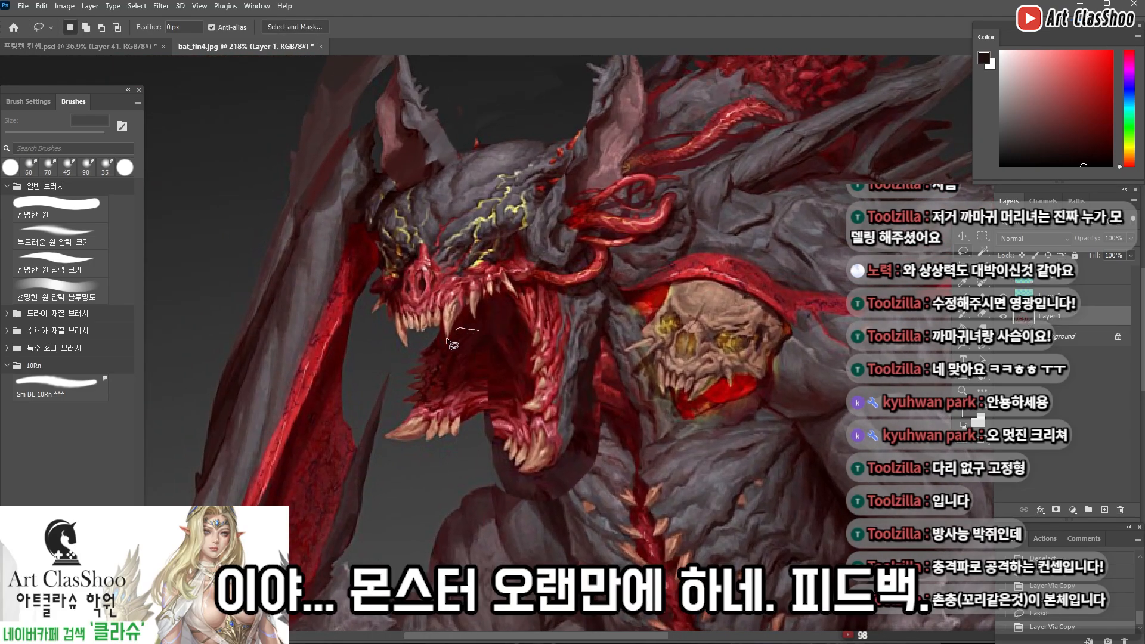
left_click_drag(397, 484, 495, 430)
key("ctrl+j")
key("ctrl+t")
left_click_drag(445, 486, 425, 516)
key("Return")
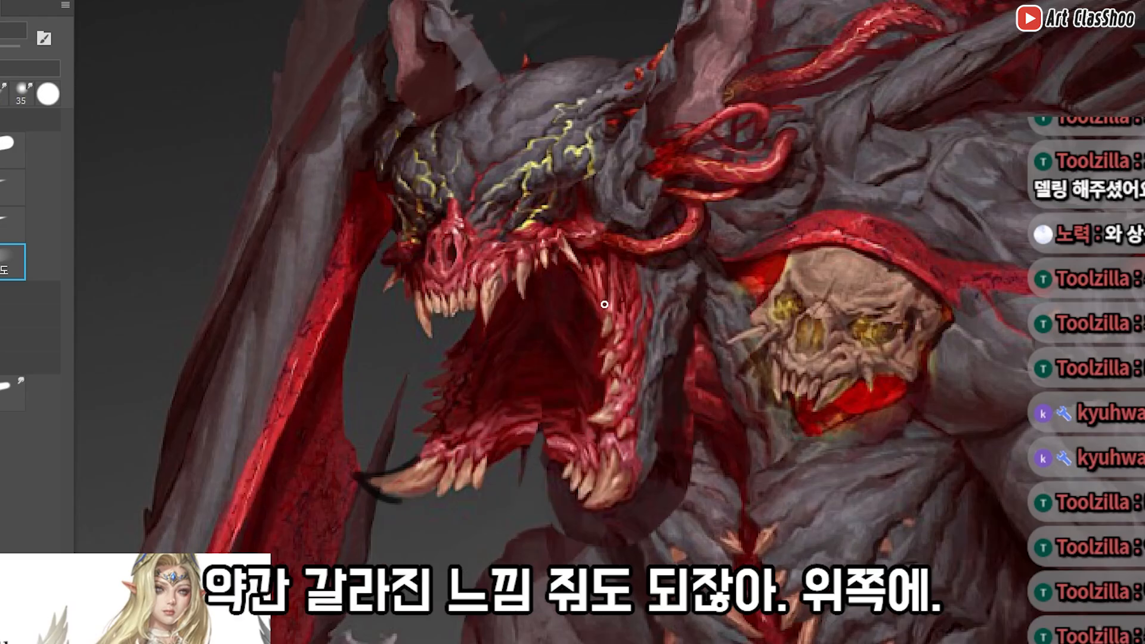
Paint over the gaps between the moved jaw pieces and the mouth interior with a small brush
left_click(540, 417, "alt")
left_click_drag(537, 394, 556, 396)
left_click_drag(538, 371, 551, 371)
mouse_move(574, 298)
left_mouse_down()
mouse_move(558, 321)
mouse_move(527, 248)
left_mouse_up()
left_click_drag(527, 249, 606, 274)
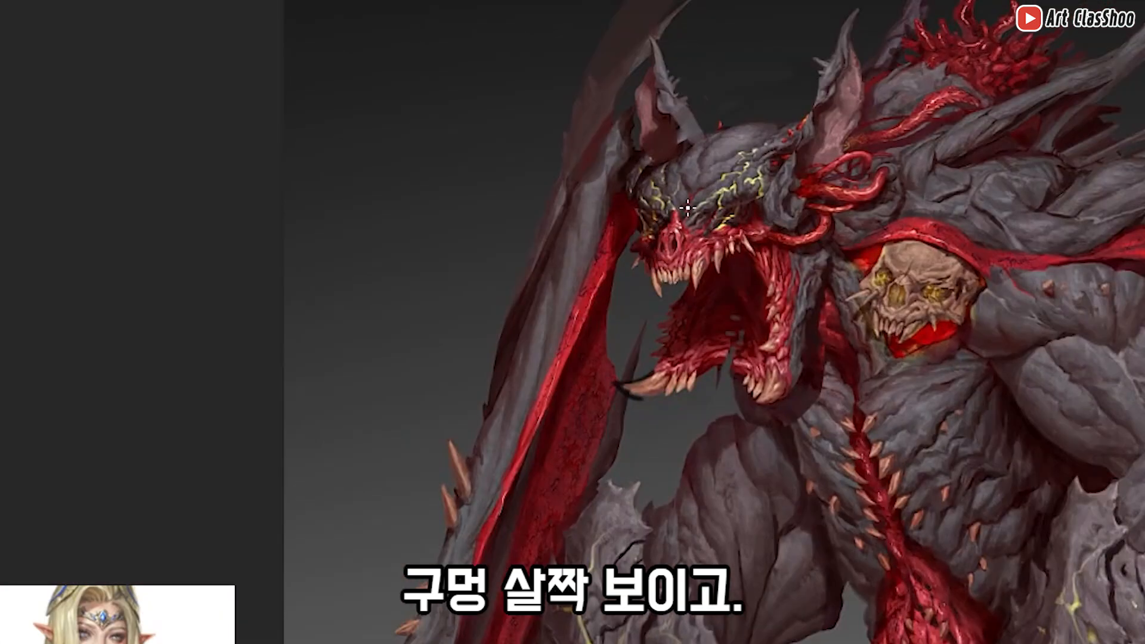
left_click_drag(756, 267, 836, 223)
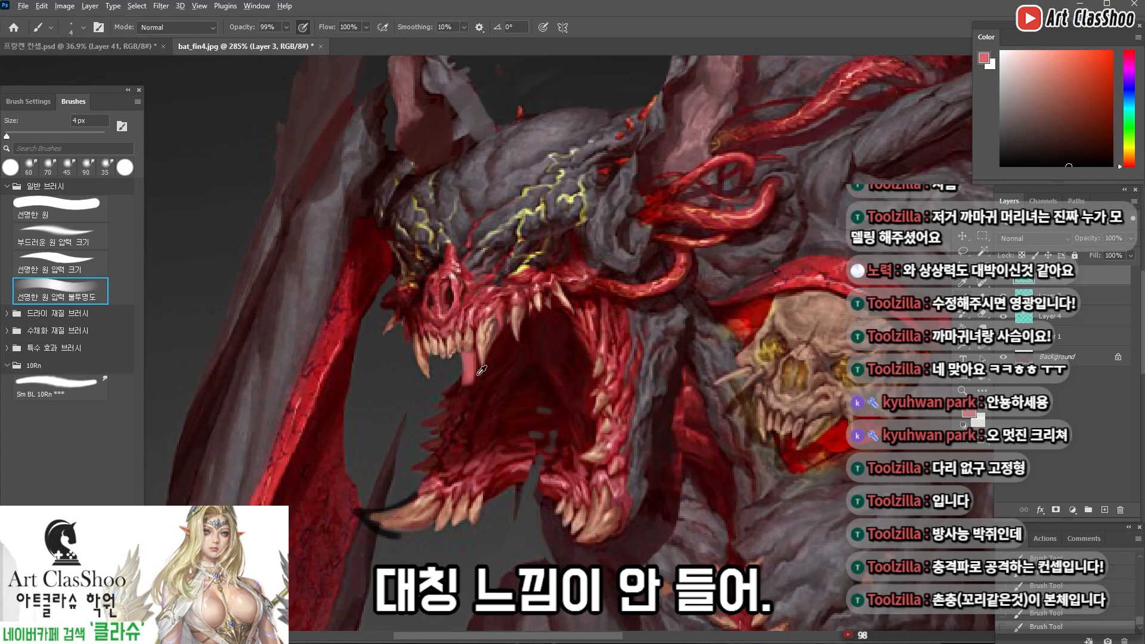
Paint small pink touches below the upper fangs to suggest thickness around the mouth, undoing the unwanted stroke
left_click(474, 366, "alt")
mouse_move(478, 359)
left_mouse_down()
mouse_move(462, 418)
mouse_move(468, 370)
mouse_move(464, 388)
left_mouse_up()
left_click(505, 351, "alt")
left_click(511, 352, "alt")
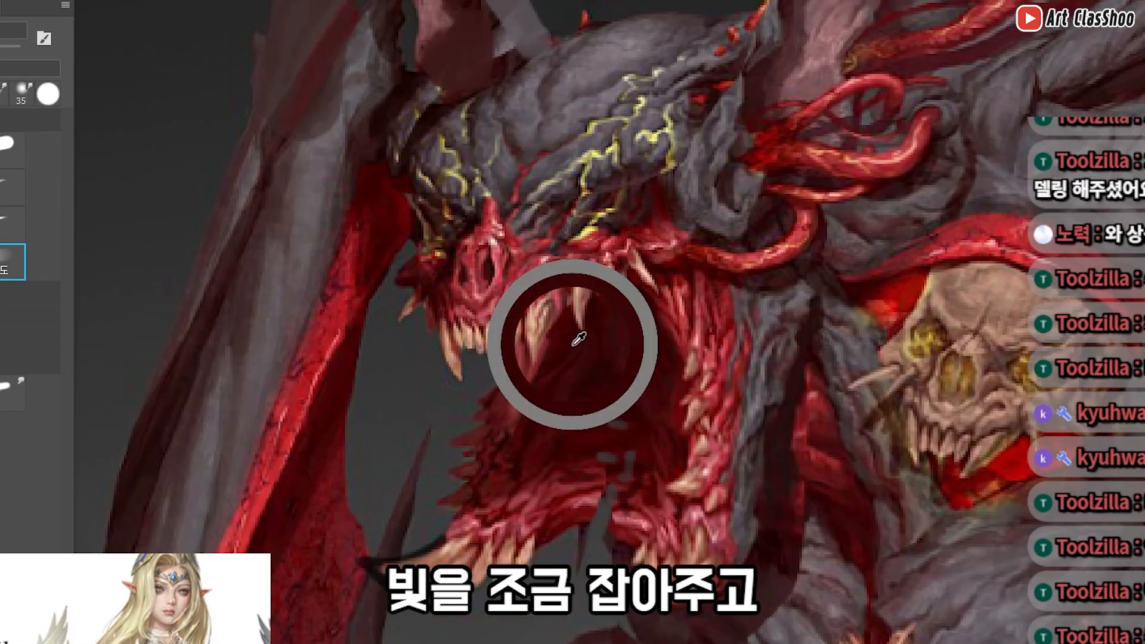
left_click_drag(515, 359, 521, 351)
left_click(523, 393, "alt")
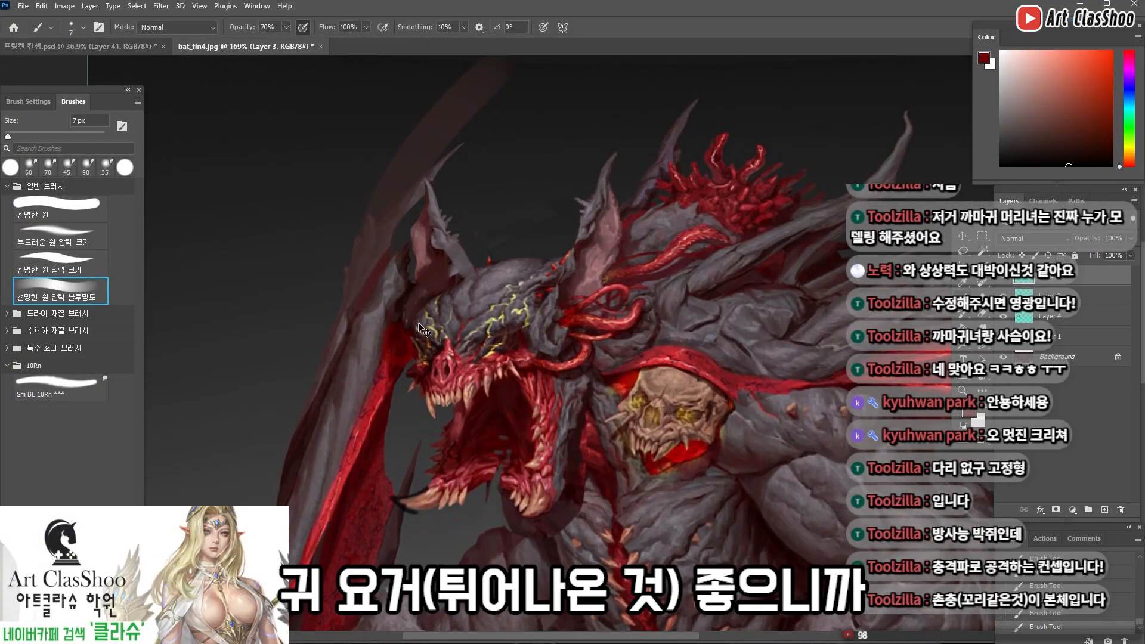
key("ctrl+z")
Sketch translucent red curled tendrils beside the far cheek of the monster's face
left_click_drag(420, 362, 412, 273)
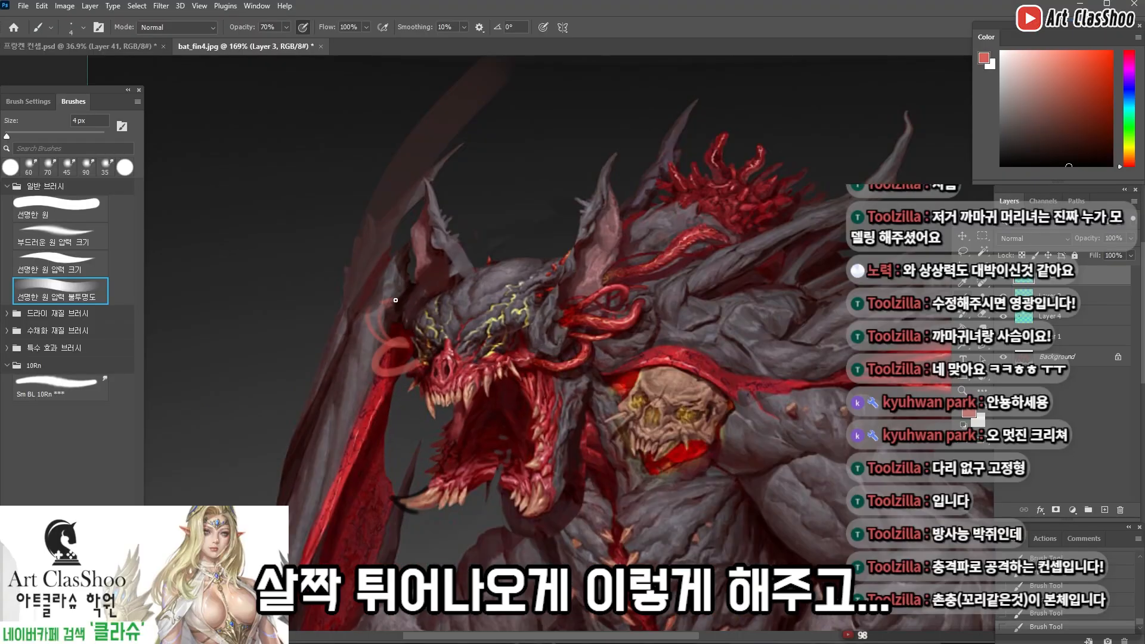
scroll(791, 276, "down", 3)
scroll(757, 188, "up", 3)
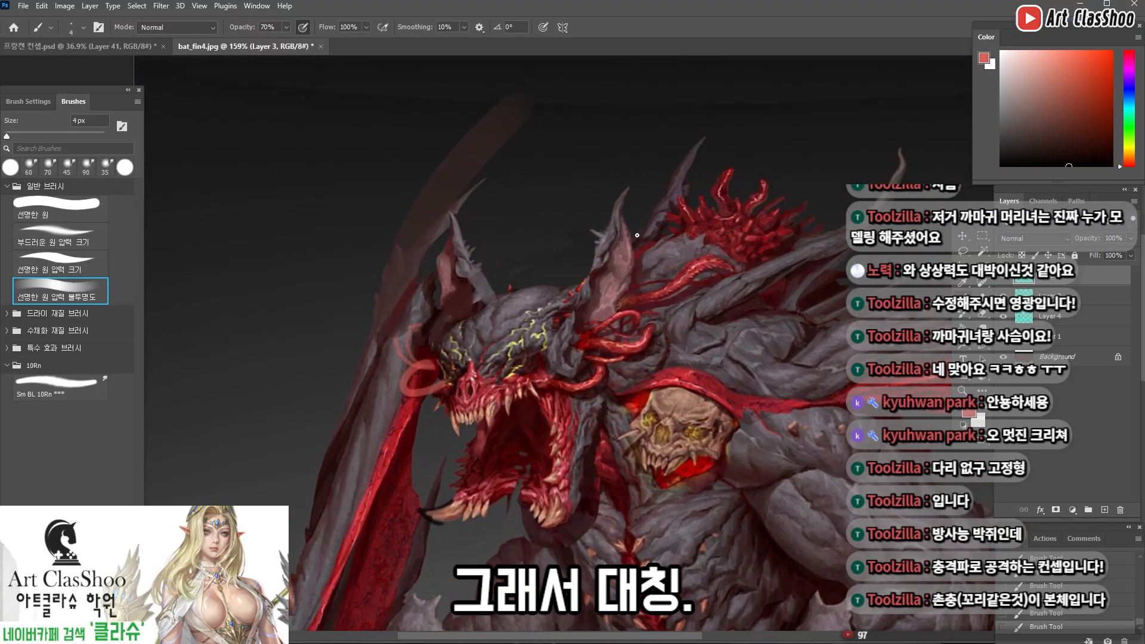
Repaint the ears with straighter, cleaner edges using sampled grey, undoing the unwanted stroke
left_click(685, 318, "alt")
left_click(599, 255, "alt")
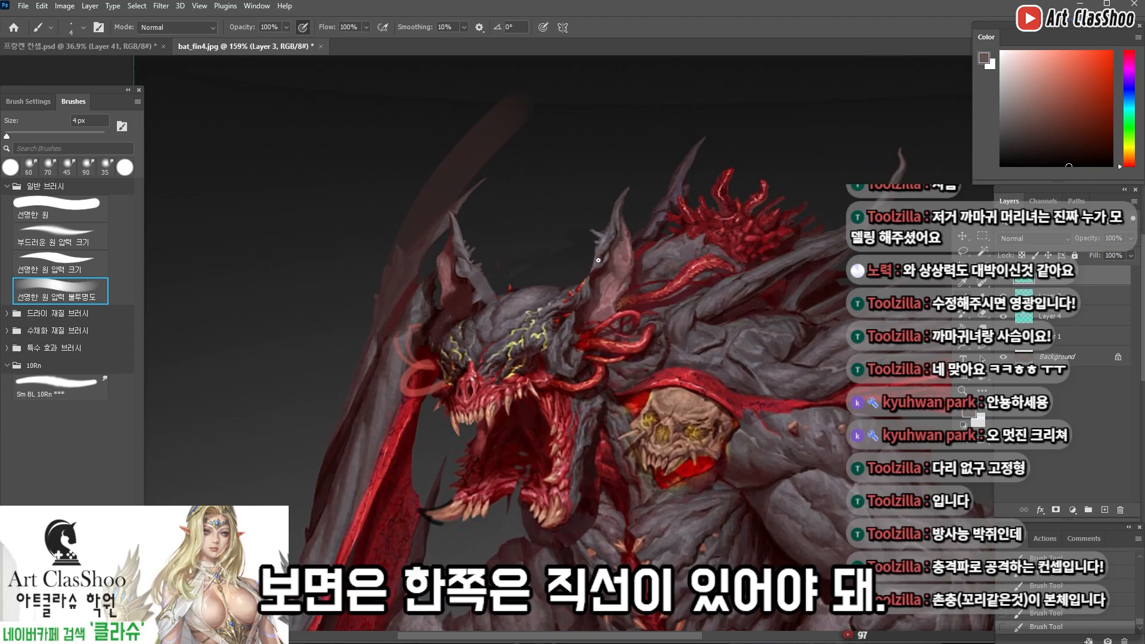
left_click_drag(599, 245, 564, 301)
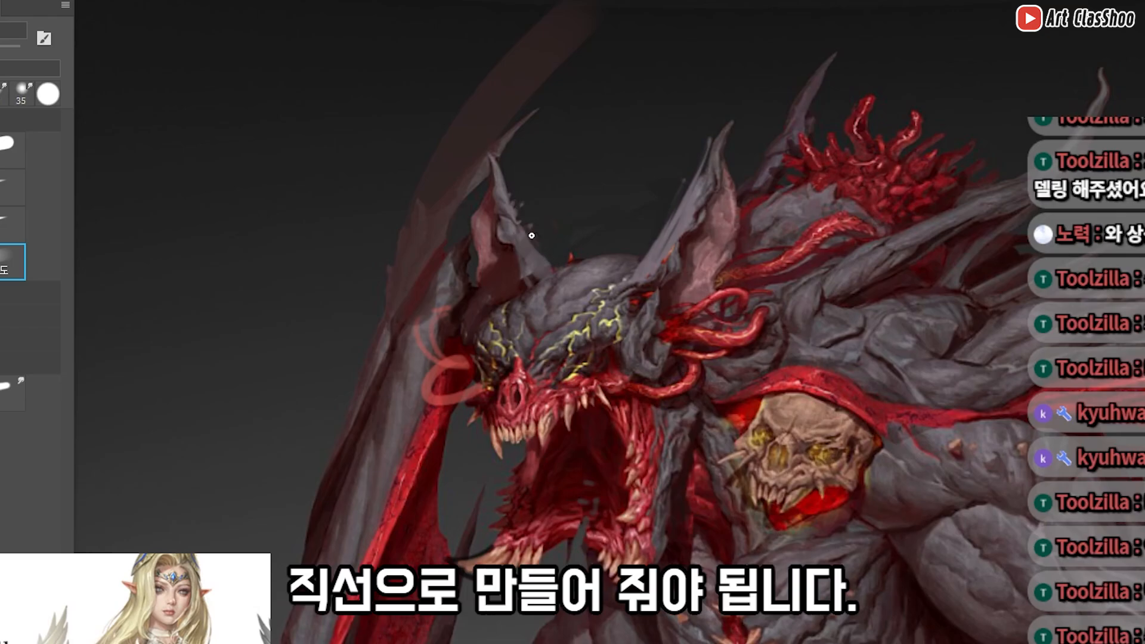
key("ctrl+z")
left_click_drag(848, 225, 794, 259)
left_click_drag(811, 273, 664, 219)
left_click_drag(634, 281, 674, 263)
left_click_drag(736, 294, 572, 284)
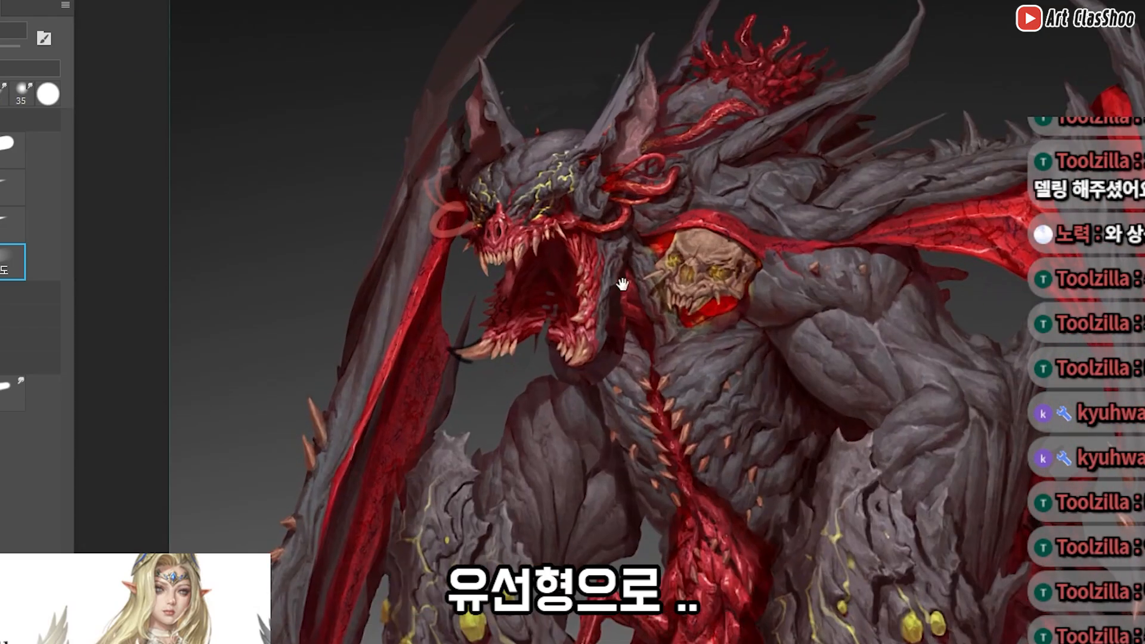
left_click_drag(599, 377, 623, 360)
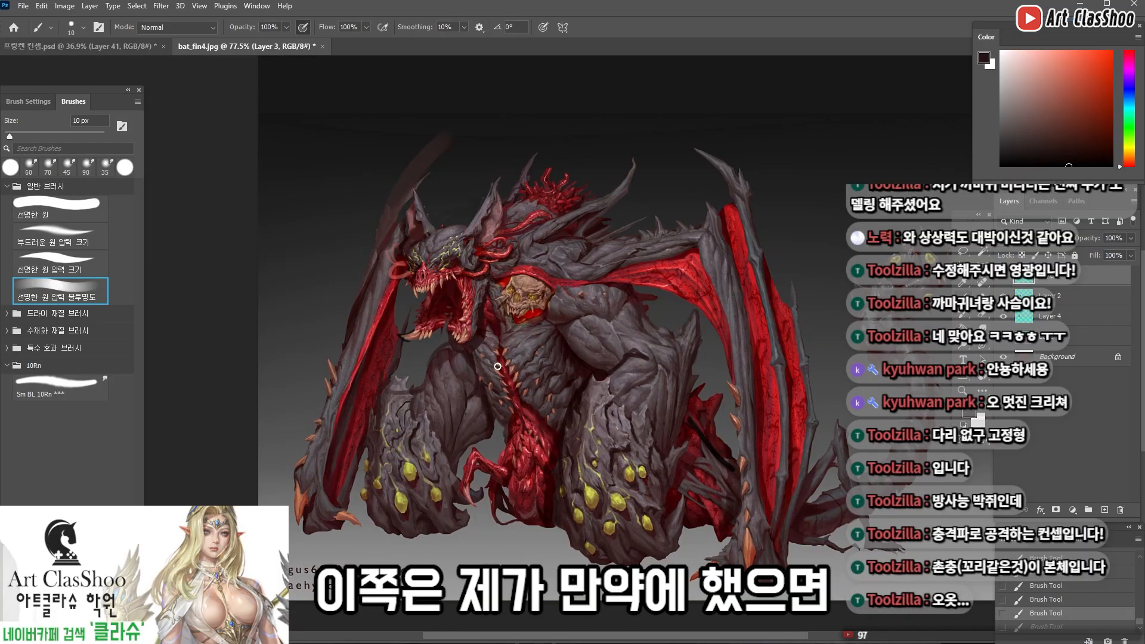
Try dark guide strokes behind the near arm and under the wing with a 30 px brush at 50% opacity
key("bracketright")
scroll(507, 397, "up", 3)
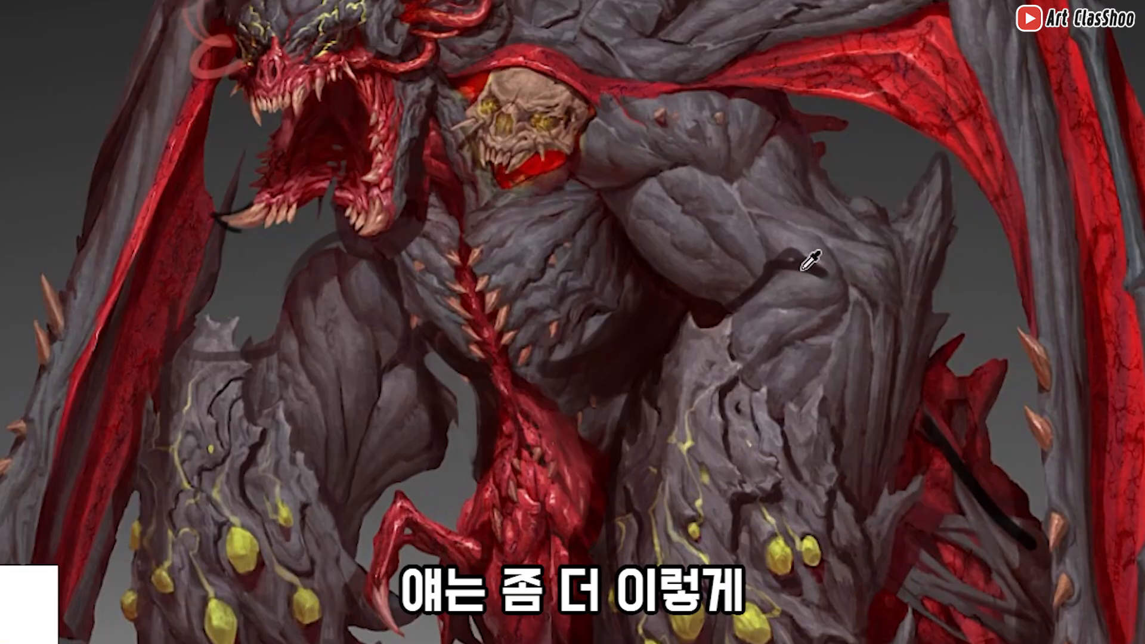
left_click_drag(788, 256, 857, 294)
left_click_drag(785, 85, 886, 601)
left_click_drag(849, 265, 691, 250)
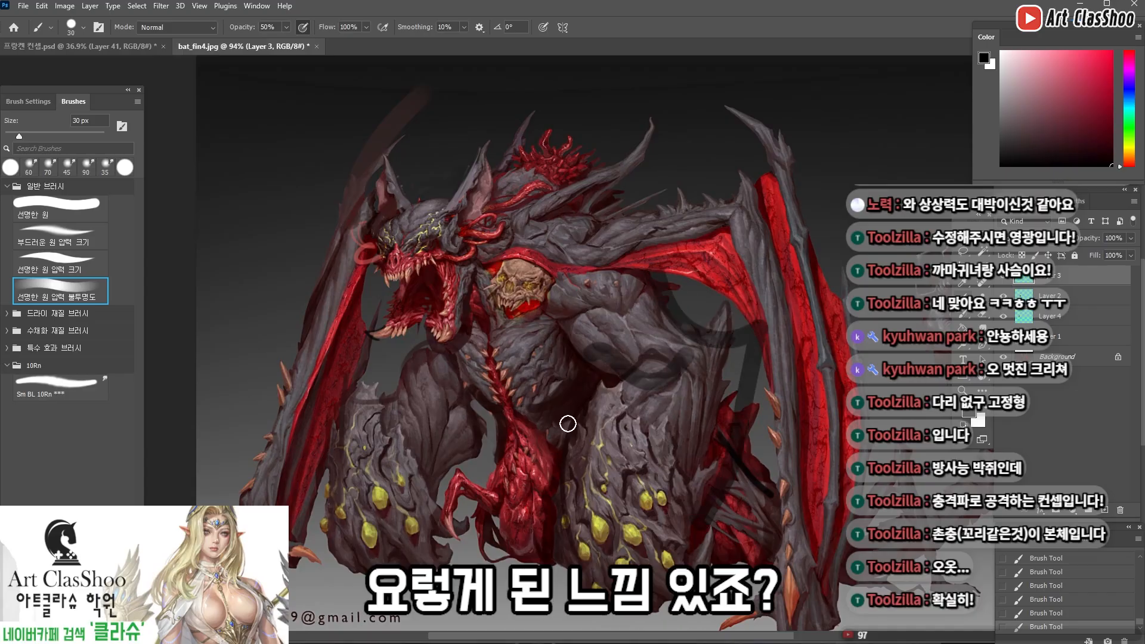
key("ctrl+z")
key("ctrl+z")
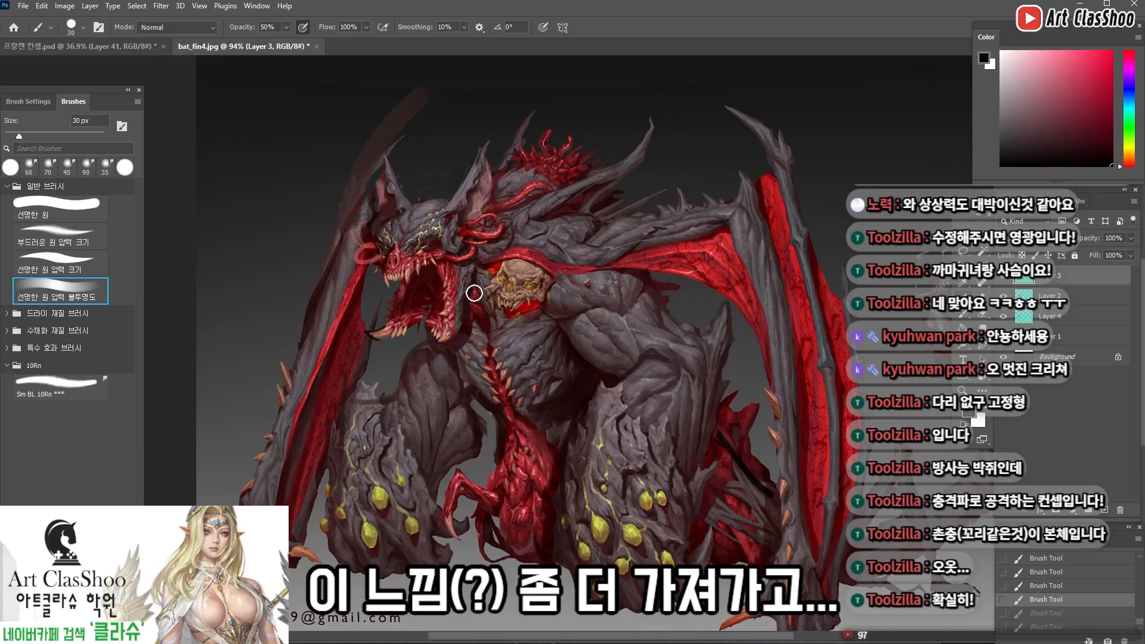
Outline longer, curved tips on both wings in black with a smaller brush, undoing the unwanted strokes
scroll(473, 291, "down", 2)
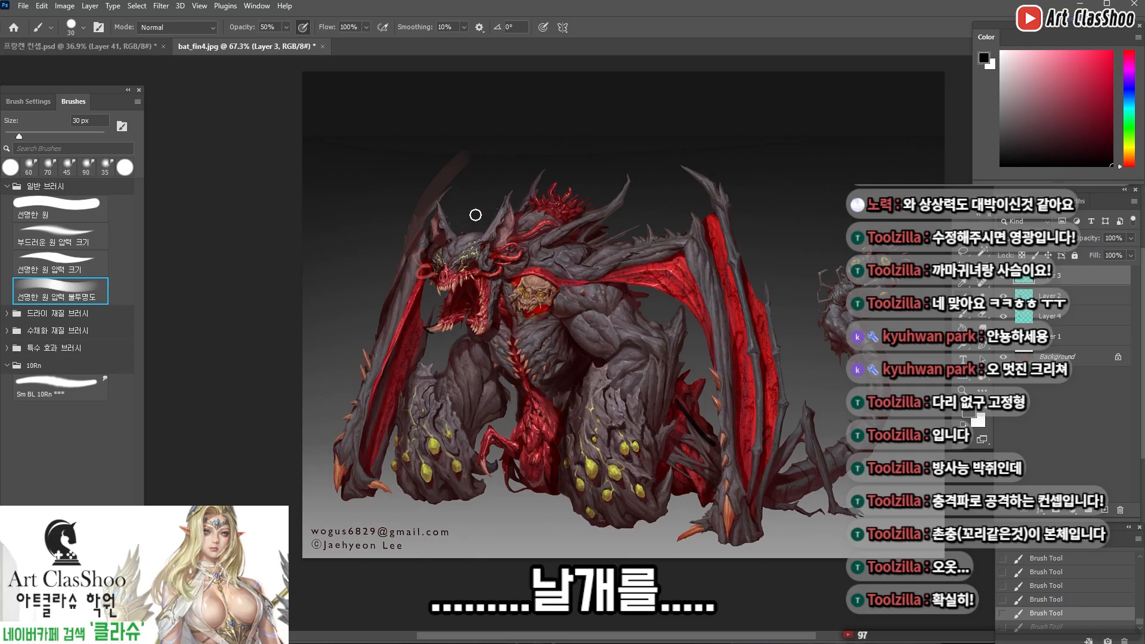
key("bracketleft")
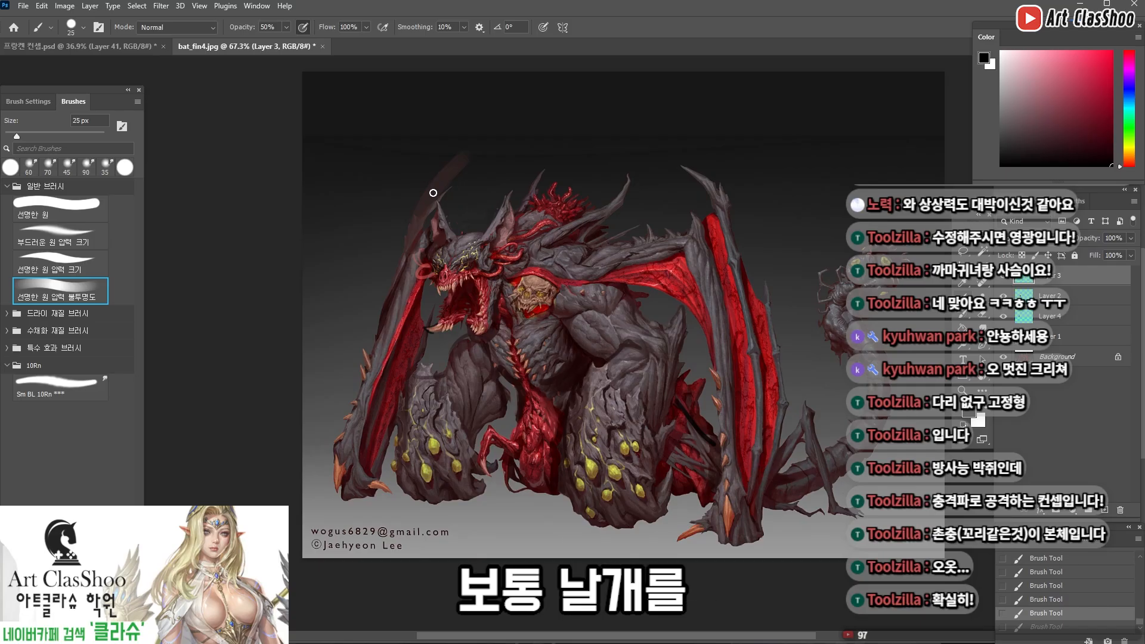
key("bracketleft")
key("bracketleft")
key("6")
key("6")
left_click_drag(474, 148, 411, 262)
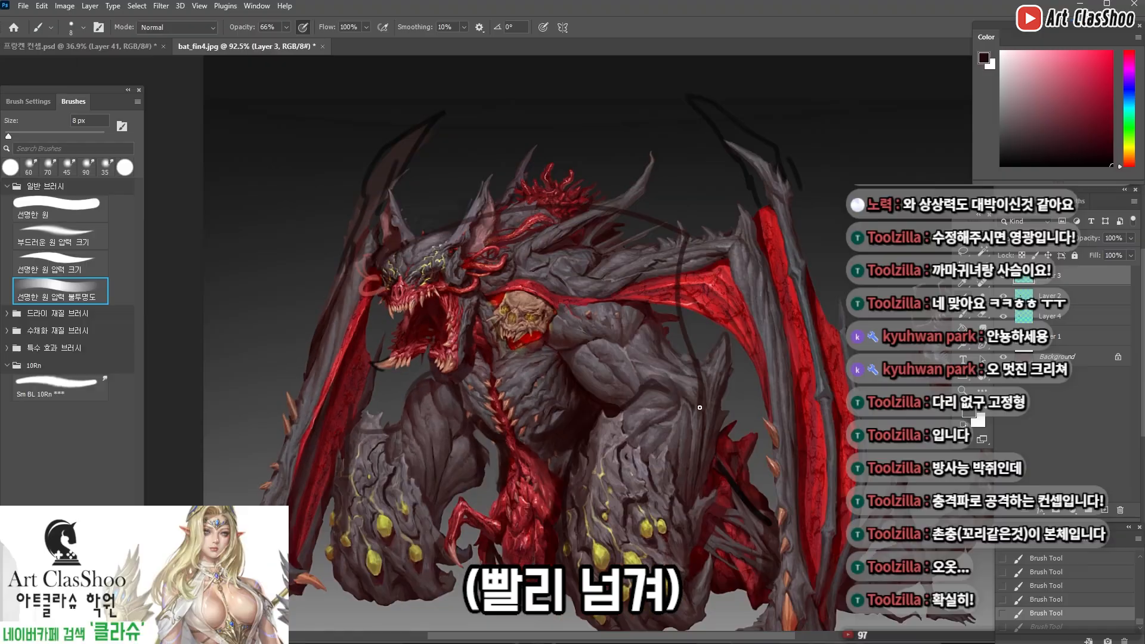
key("ctrl+z")
key("ctrl+z")
key("ctrl+j")
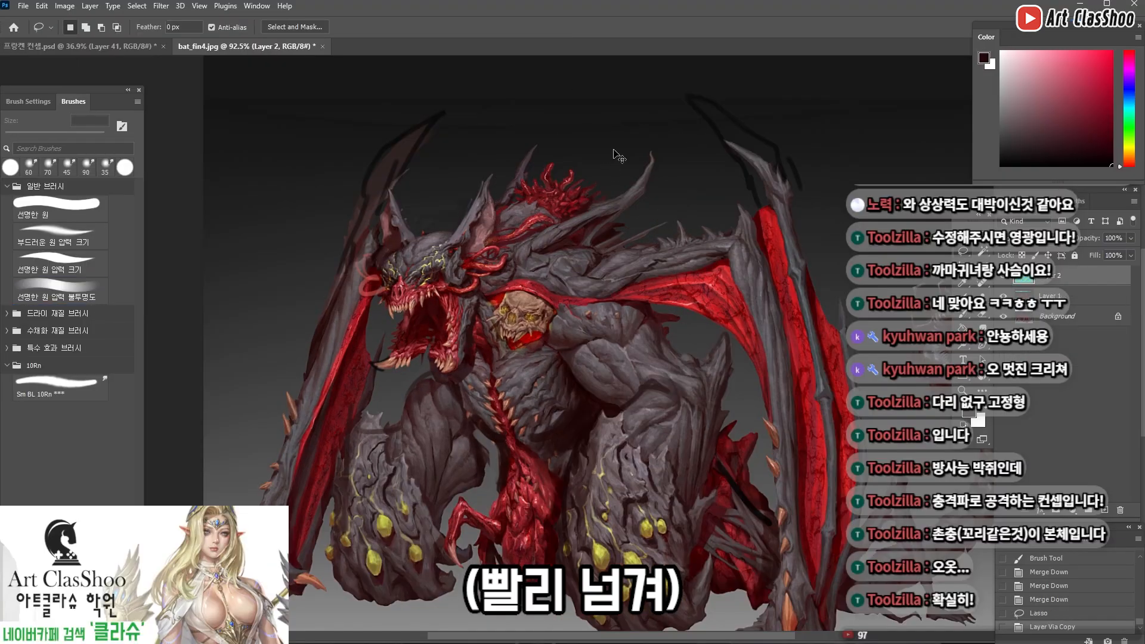
key("ctrl+t")
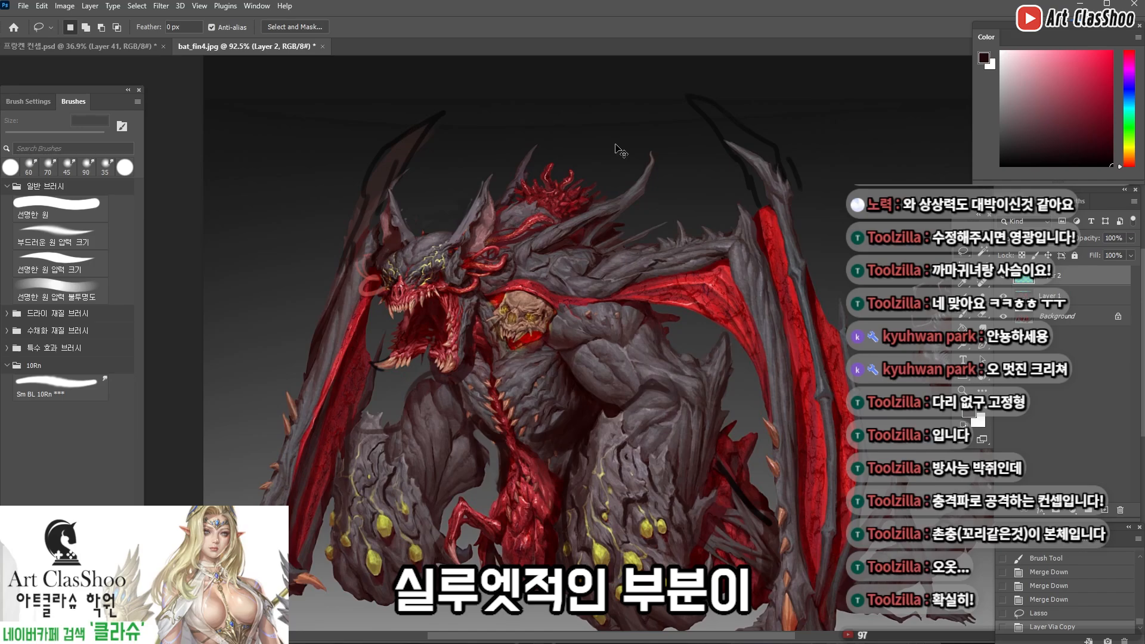
left_click_drag(600, 128, 600, 149)
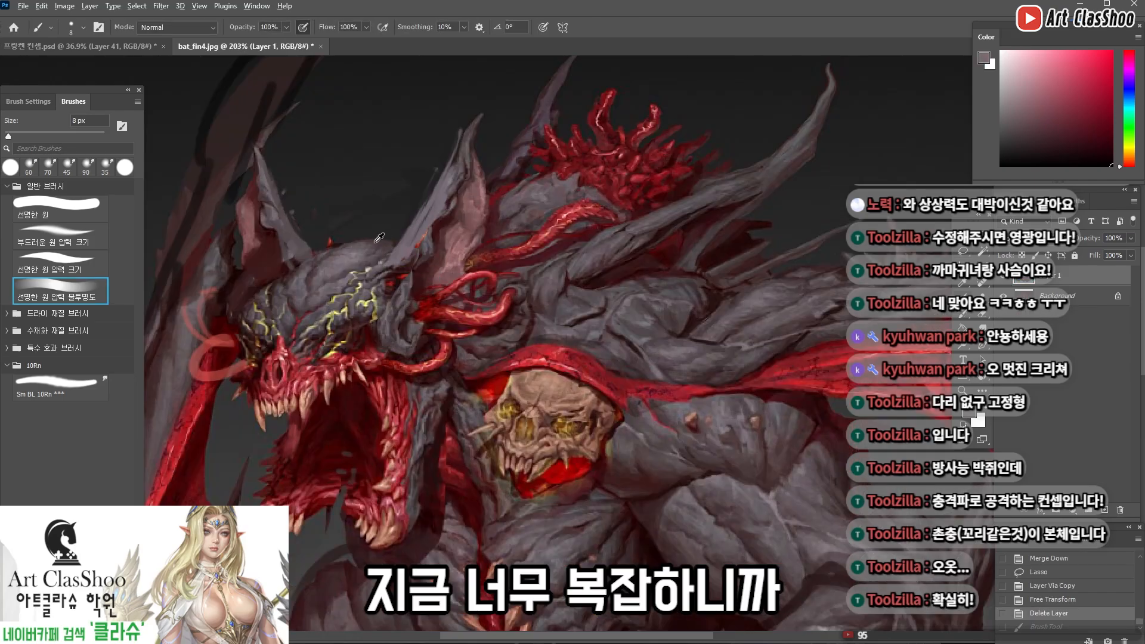
Extend the crown back to the near ear in smooth grey and outline the forehead with a black curve
left_click_drag(336, 261, 422, 226)
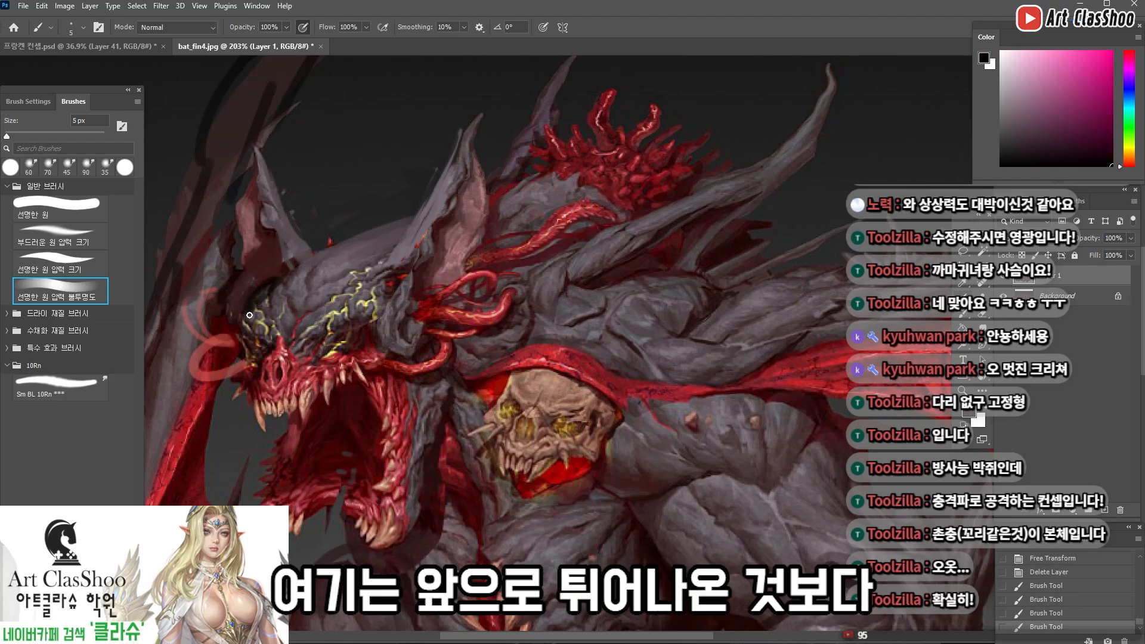
left_click_drag(249, 315, 246, 342)
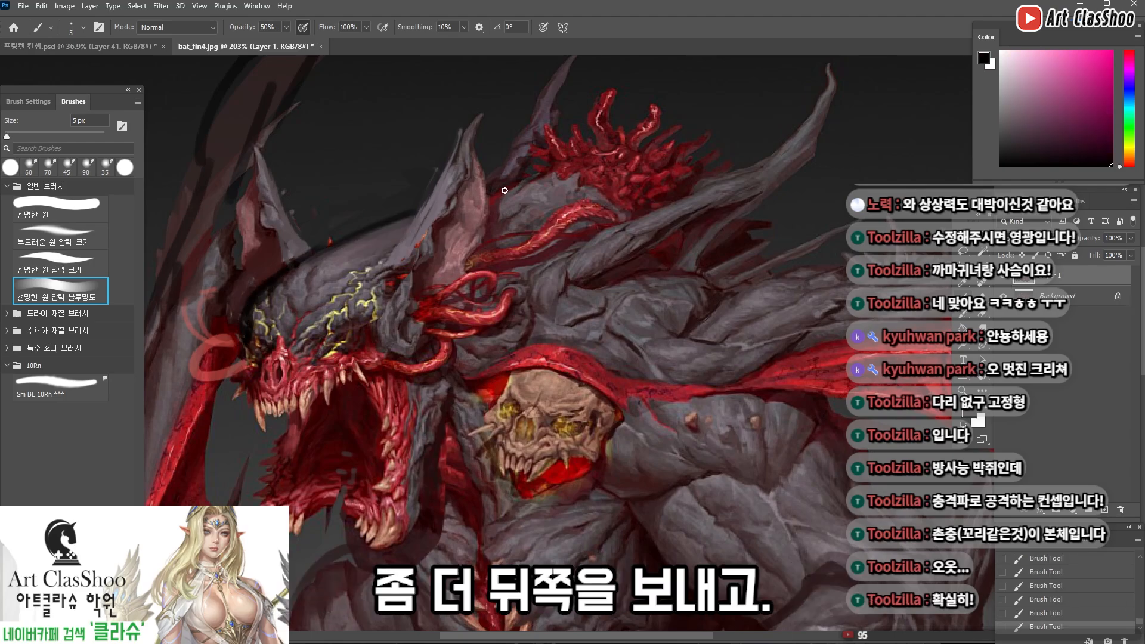
key("5")
left_click_drag(738, 165, 702, 149)
left_click_drag(702, 149, 599, 203)
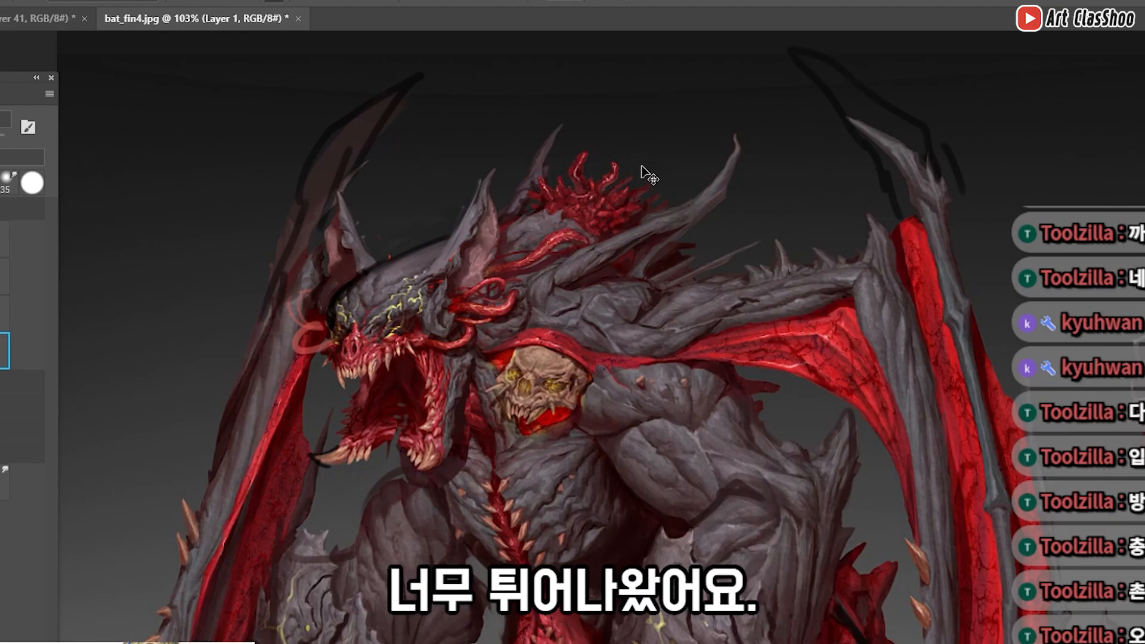
Repaint the red tendril tuft on the back as a lower, backward-swept shape with a 10 px brush
mouse_move(429, 264)
left_mouse_down()
mouse_move(440, 240)
mouse_move(706, 243)
mouse_move(650, 272)
mouse_move(909, 420)
left_mouse_up()
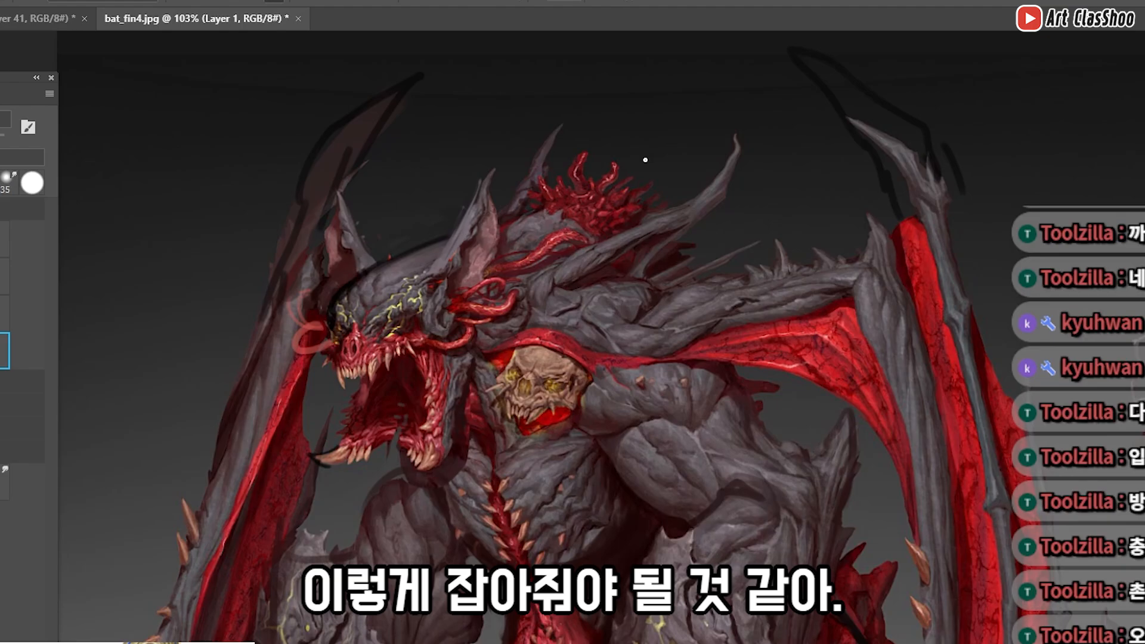
scroll(587, 195, "up", 3)
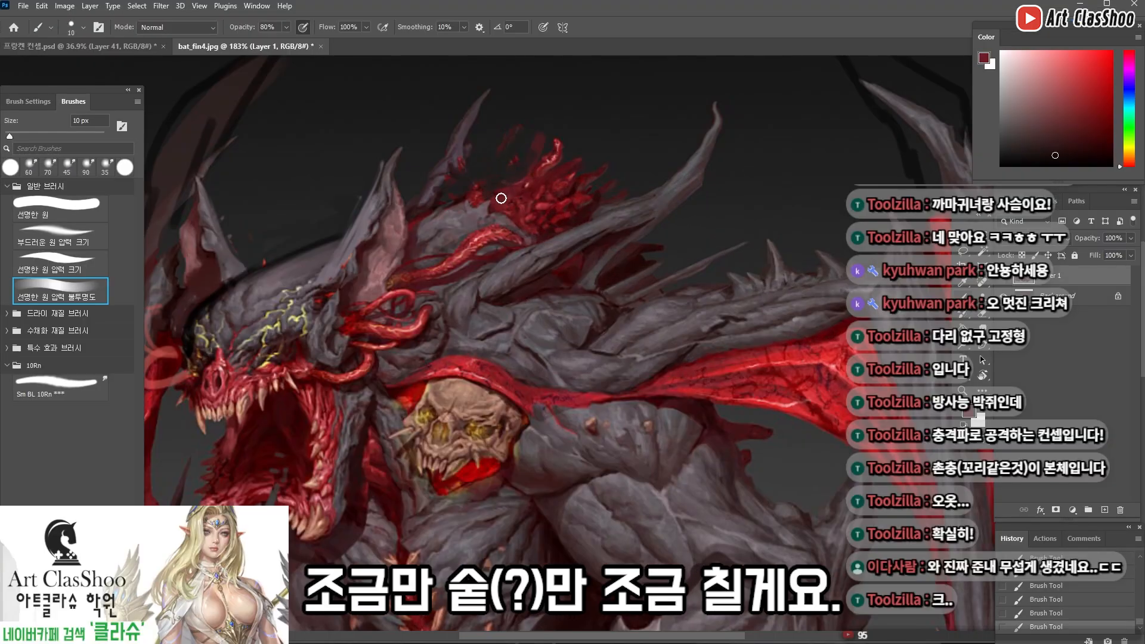
scroll(590, 189, "down", 3)
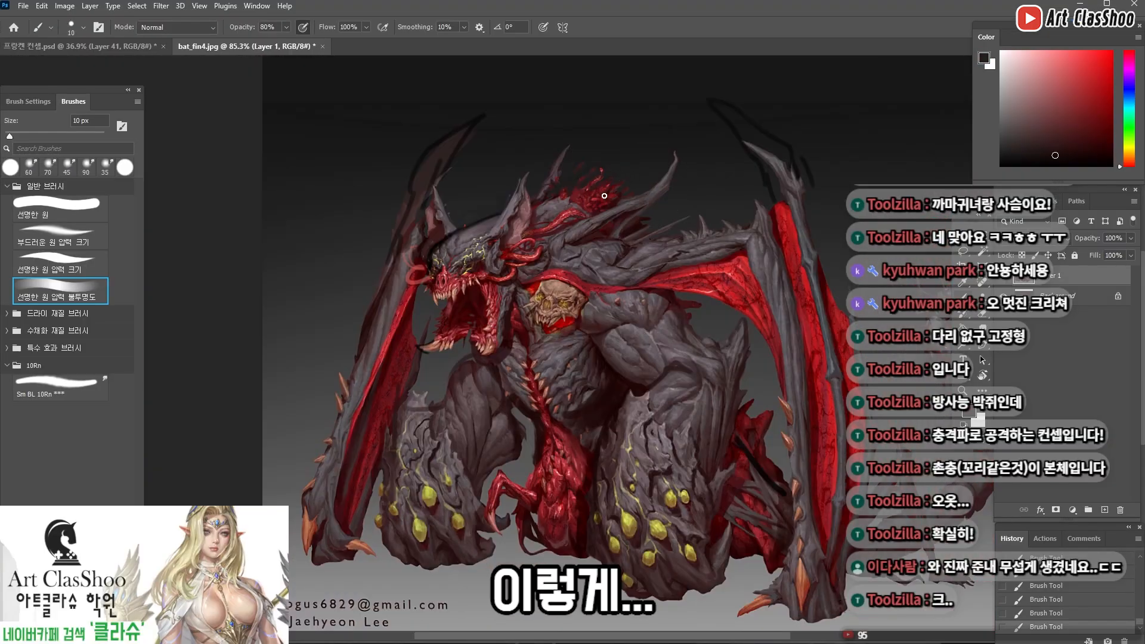
left_click(603, 196, "alt")
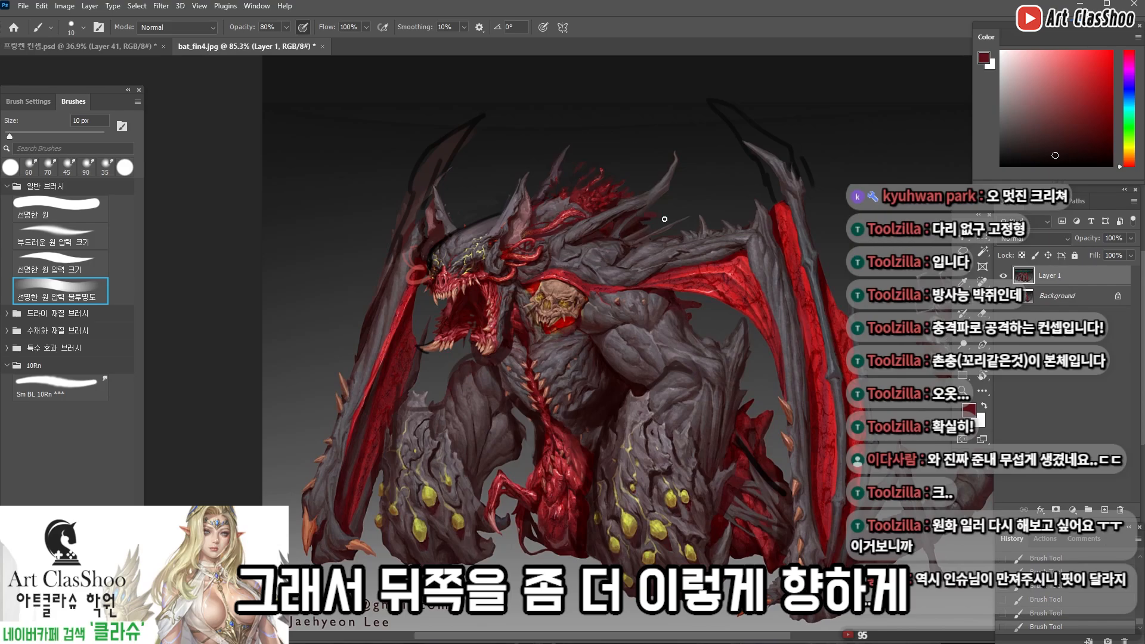
scroll(686, 231, "down", 2)
scroll(525, 239, "up", 5)
key("ctrl+z")
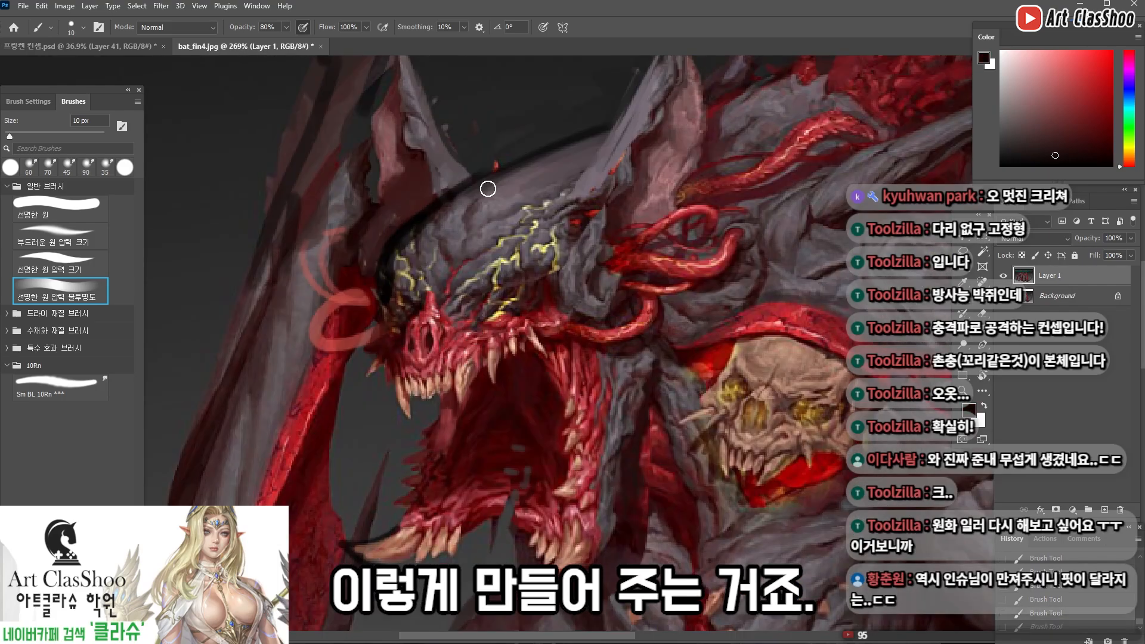
Lasso part of the brow, copy it to its own layer and raise it onto the forehead with Free Transform
left_click(434, 300, "alt")
key("l")
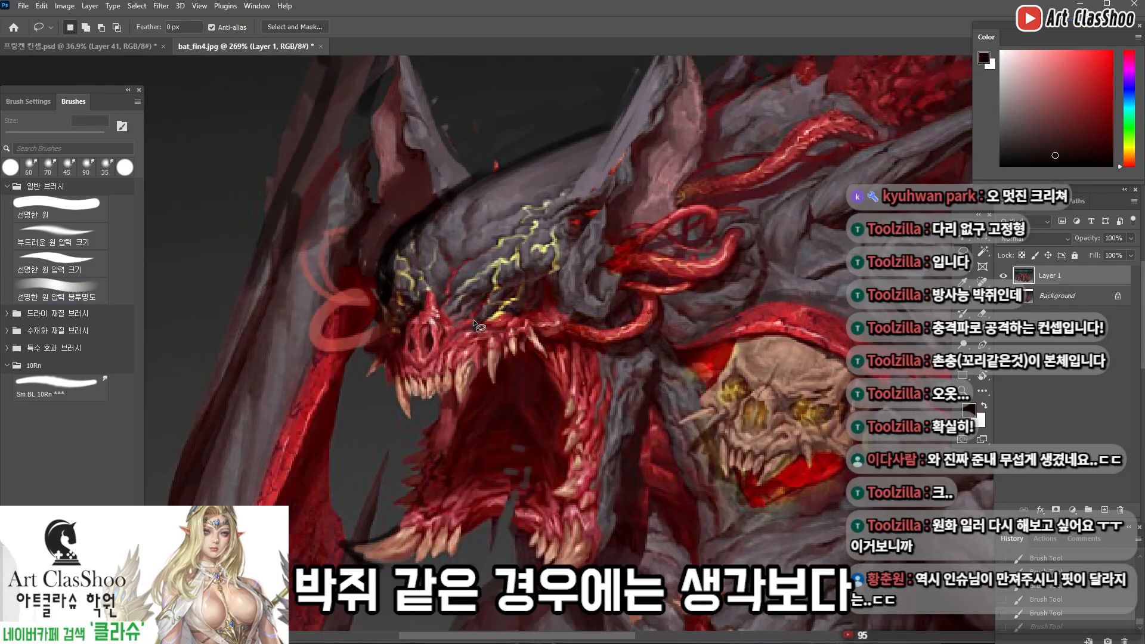
left_click_drag(477, 324, 474, 325)
key("ctrl+j")
key("ctrl+t")
left_click_drag(437, 278, 437, 255)
key("Return")
left_click_drag(552, 278, 504, 297)
mouse_move(562, 270)
left_mouse_down()
mouse_move(531, 279)
mouse_move(608, 266)
mouse_move(638, 214)
left_mouse_up()
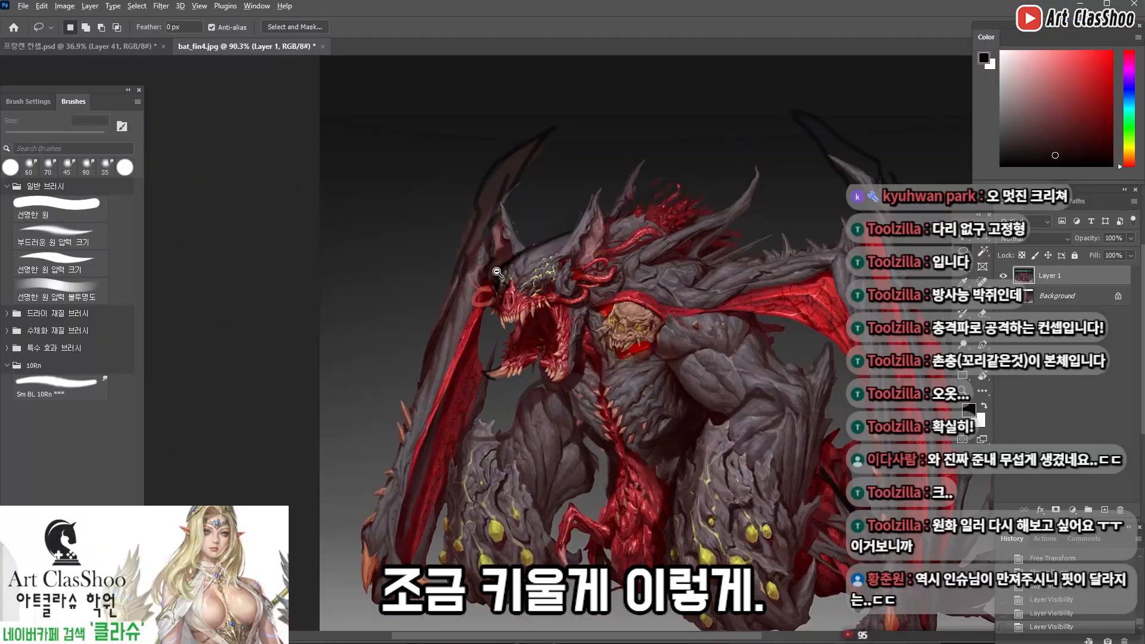
Refine the forehead wrinkles and the yellow veins towards the near ear with a 6 px brush
key("b")
left_click(607, 205, "alt")
key("[")
key("[")
key("[")
key("[")
mouse_move(565, 238)
left_mouse_down()
mouse_move(550, 259)
mouse_move(560, 235)
left_mouse_up()
key("ctrl+z")
left_click(640, 257, "alt")
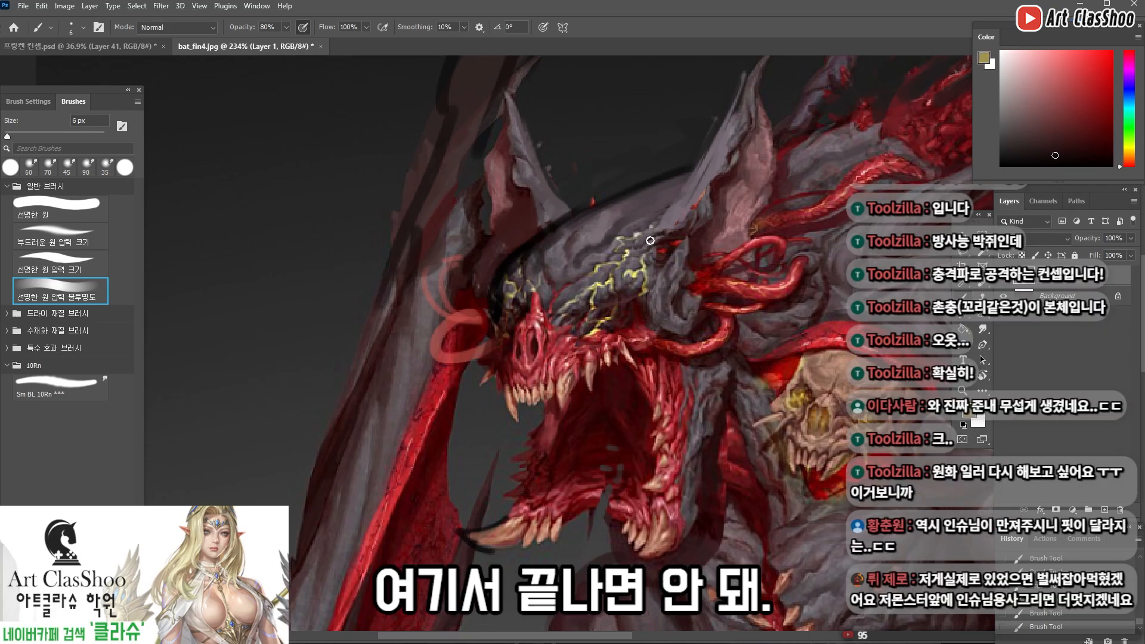
left_click_drag(802, 175, 862, 146)
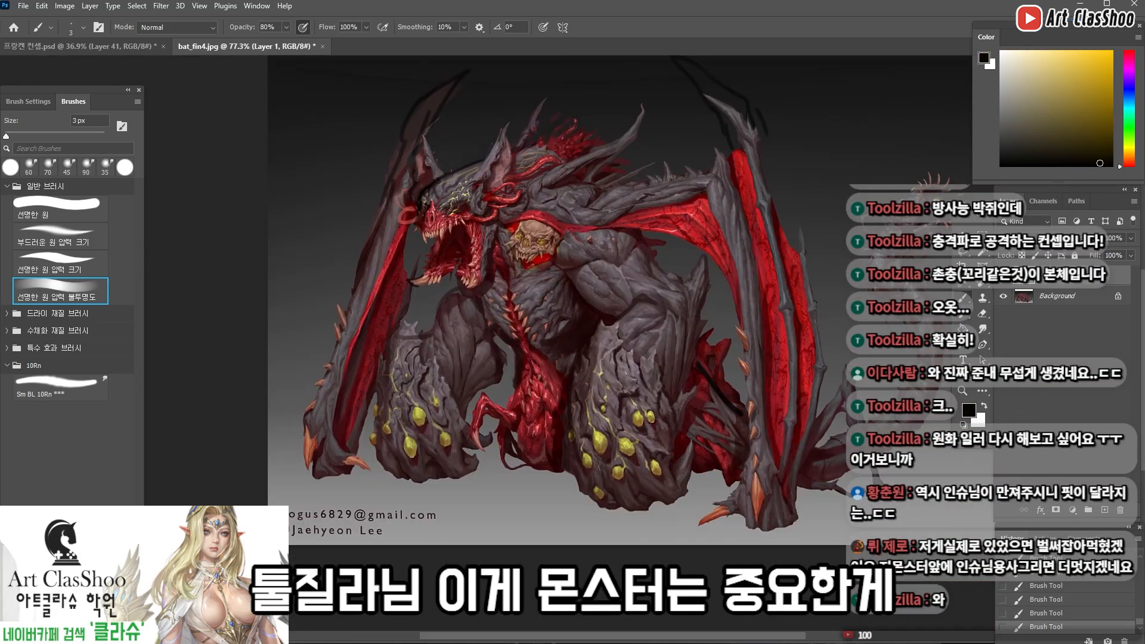
Add a new layer and enlarge the brush for broad guide strokes
left_click(1104, 510)
key("bracketright")
key("bracketright")
key("bracketright")
key("bracketright")
key("bracketright")
key("bracketright")
key("bracketright")
key("bracketright")
key("bracketright")
Try broad dark flow lines sweeping from the head over the back and down the near arm
left_click_drag(436, 187, 704, 195)
key("ctrl+z")
left_click_drag(442, 179, 685, 267)
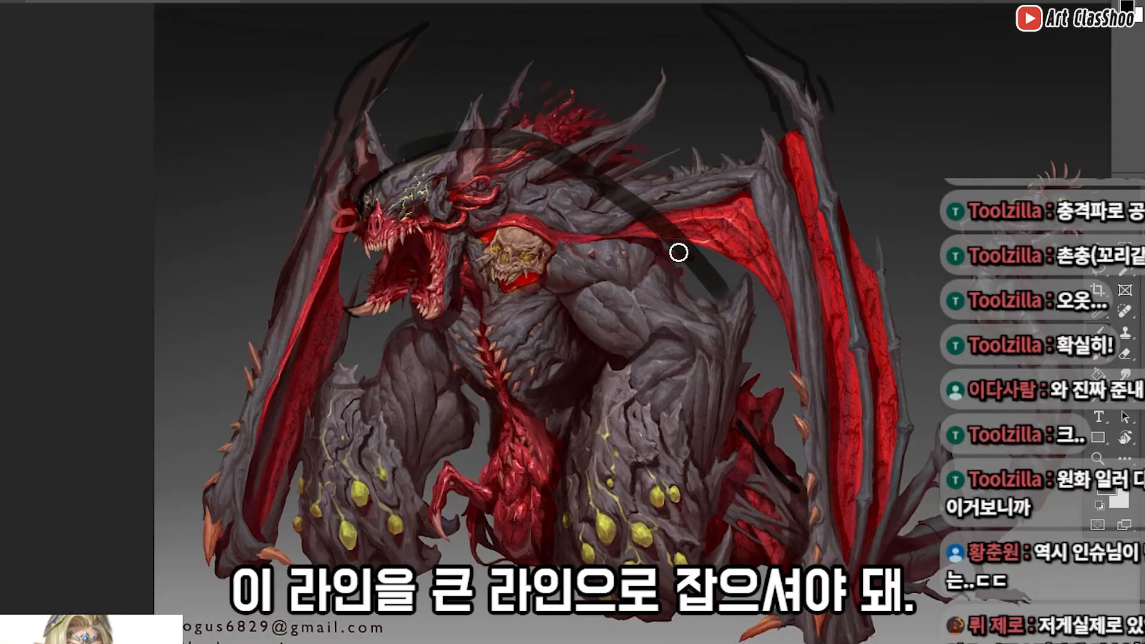
left_click_drag(485, 276, 642, 381)
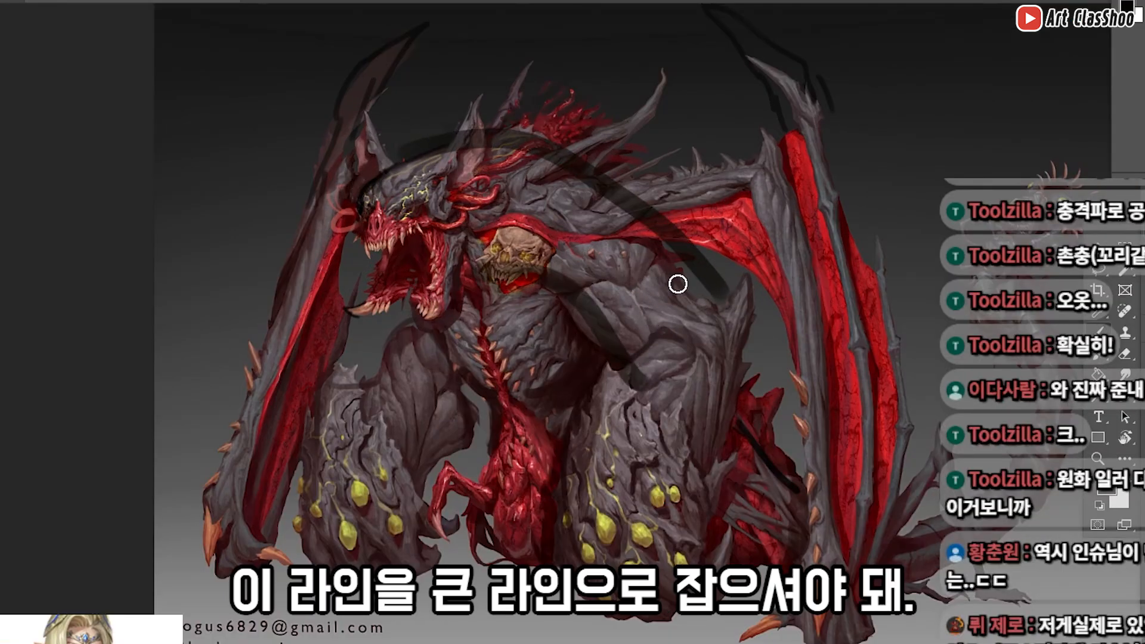
left_click_drag(641, 257, 690, 492)
key("ctrl+z")
key("ctrl+z")
key("ctrl+z")
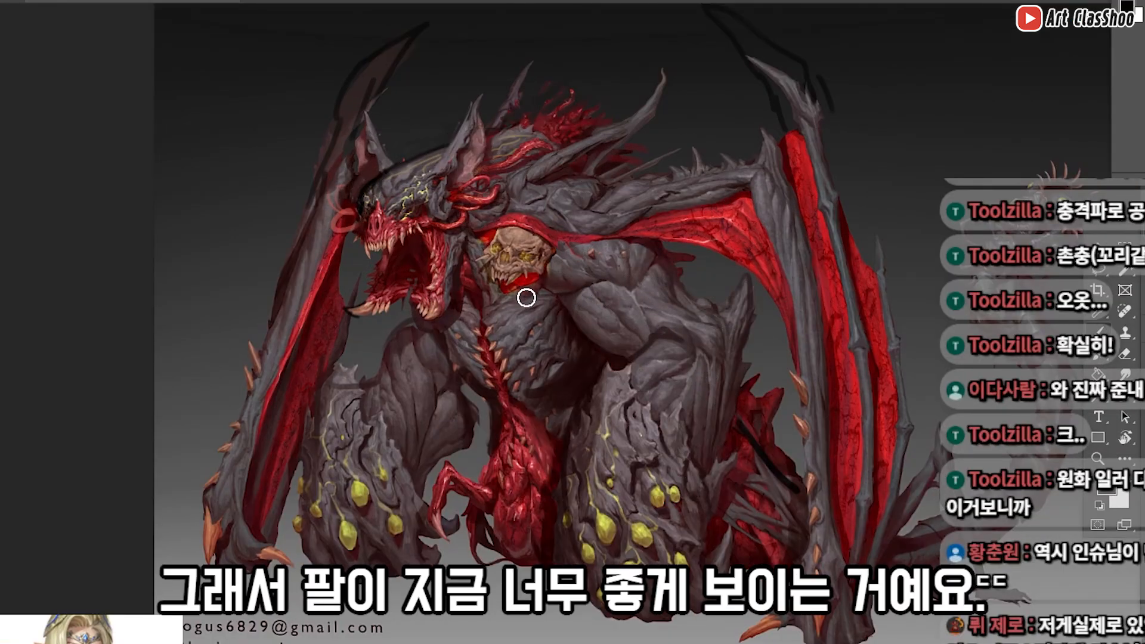
mouse_move(383, 177)
left_mouse_down()
mouse_move(594, 115)
mouse_move(424, 151)
mouse_move(653, 240)
mouse_move(772, 478)
left_mouse_up()
Try broad dark guide curves running from behind the body along the tail and looping around its head
key("ctrl+z")
key("ctrl+z")
left_click_drag(917, 374, 795, 368)
left_click_drag(586, 388, 858, 496)
key("ctrl+z")
left_click_drag(507, 229, 847, 290)
key("ctrl+z")
mouse_move(588, 364)
left_mouse_down()
mouse_move(959, 369)
mouse_move(955, 279)
mouse_move(870, 228)
left_mouse_up()
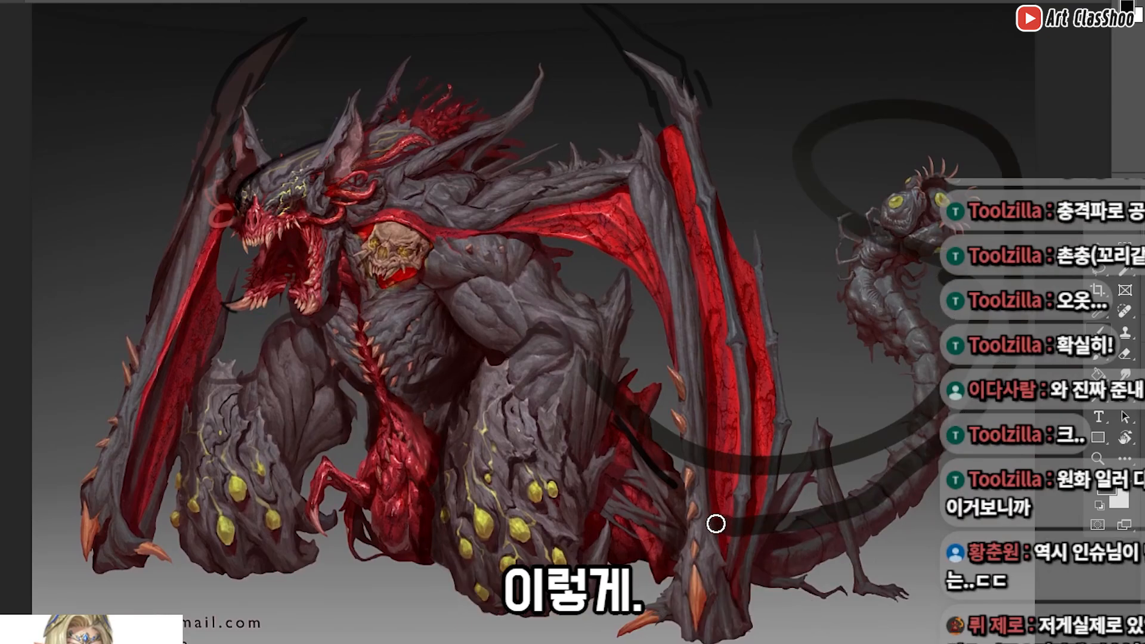
key("ctrl+z")
Sketch a dark inner contour along the tail's curve with short segment lines, plus a dark stroke beside the flesh behind the near wing
mouse_move(832, 490)
left_mouse_down()
mouse_move(889, 522)
mouse_move(811, 461)
left_mouse_up()
left_click_drag(727, 478, 668, 478)
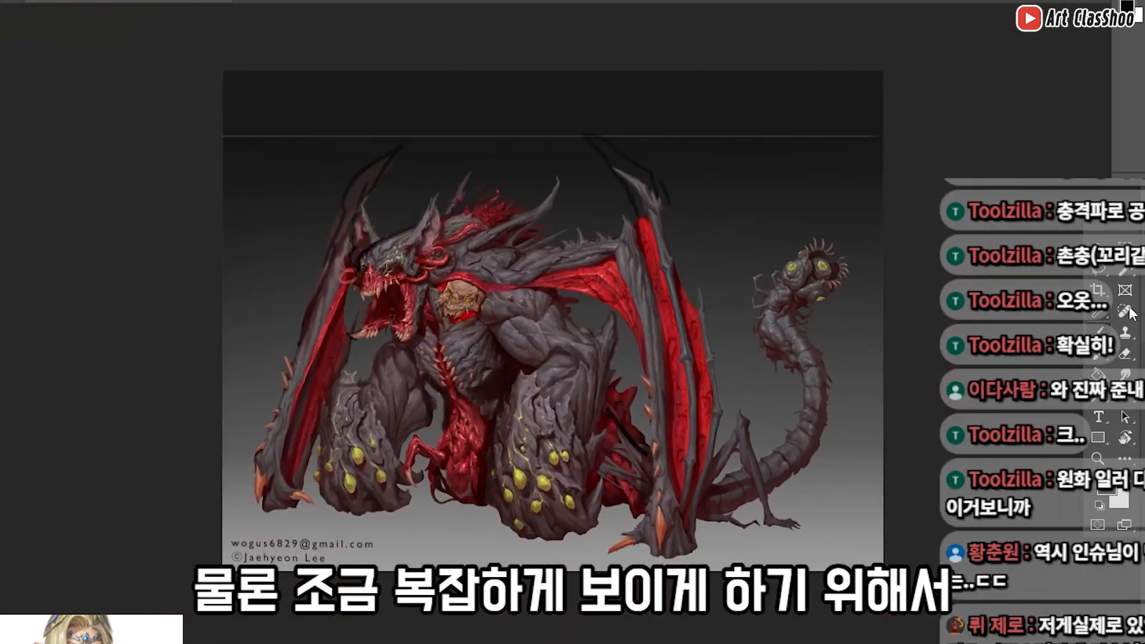
left_click_drag(779, 434, 813, 416)
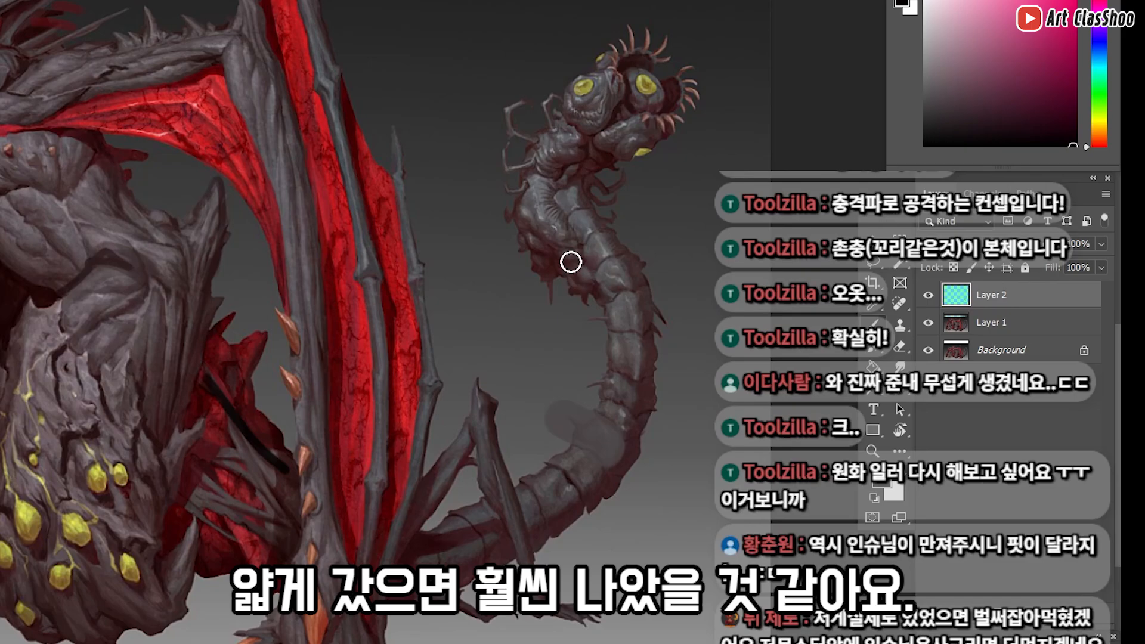
mouse_move(518, 251)
left_mouse_down()
mouse_move(543, 290)
mouse_move(581, 295)
mouse_move(597, 364)
left_mouse_up()
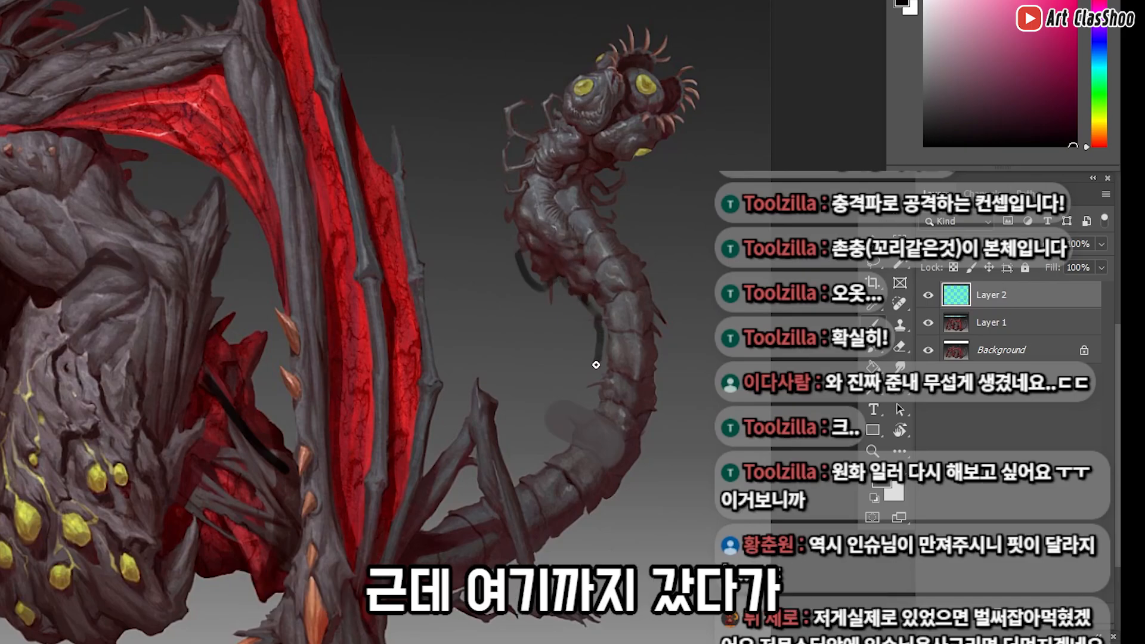
mouse_move(581, 404)
left_mouse_down()
mouse_move(551, 439)
mouse_move(566, 482)
left_mouse_up()
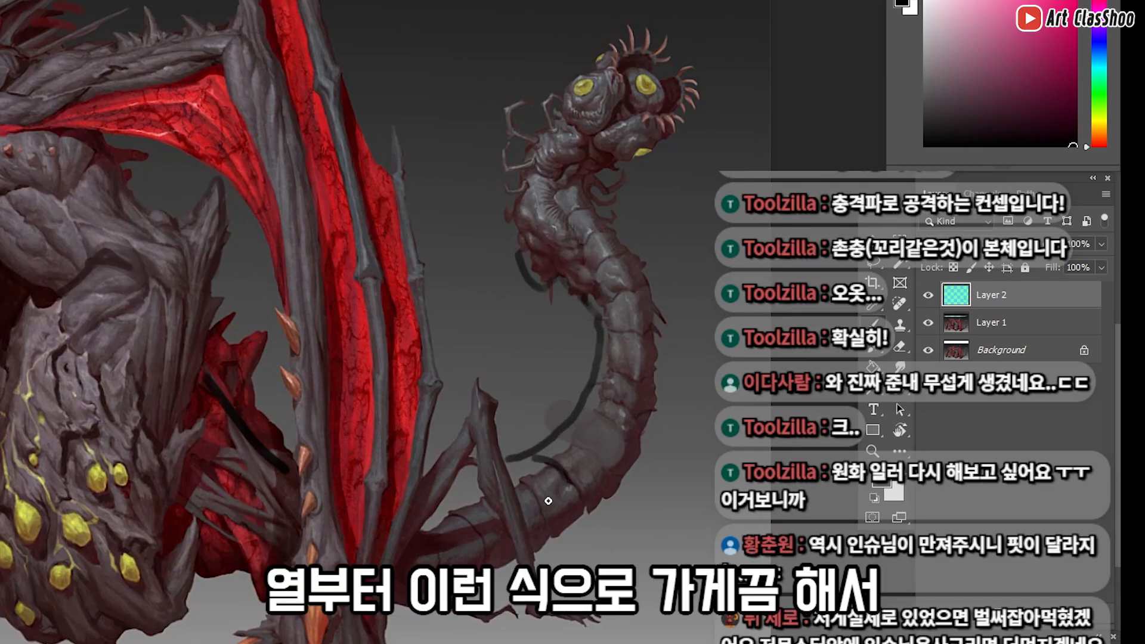
left_click_drag(294, 419, 311, 422)
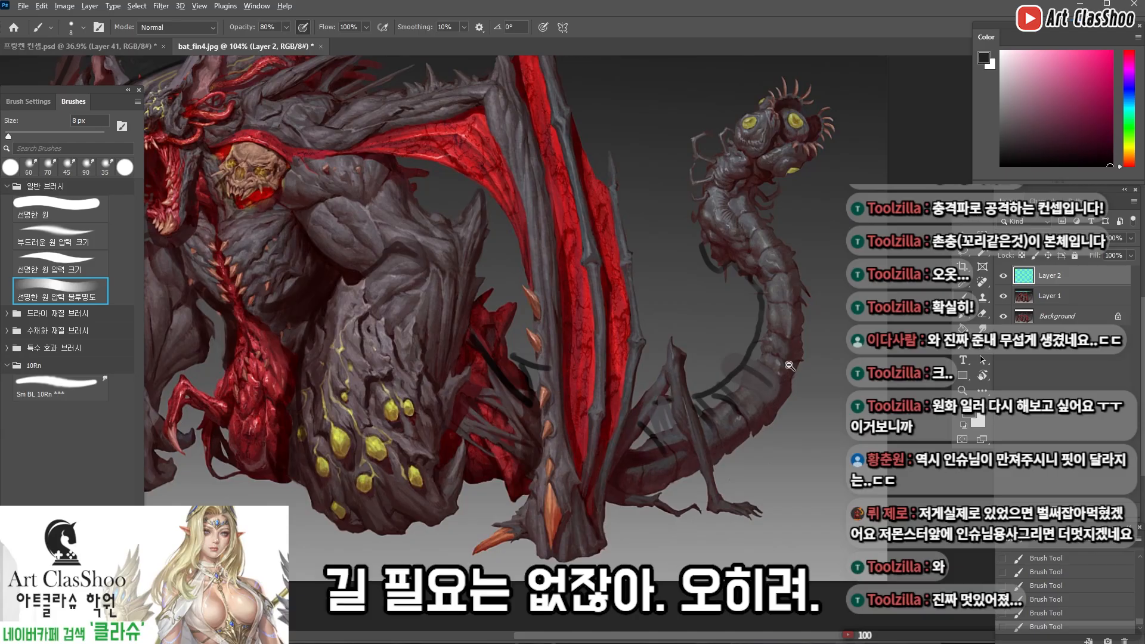
left_click_drag(789, 366, 753, 385)
left_click_drag(765, 342, 775, 341)
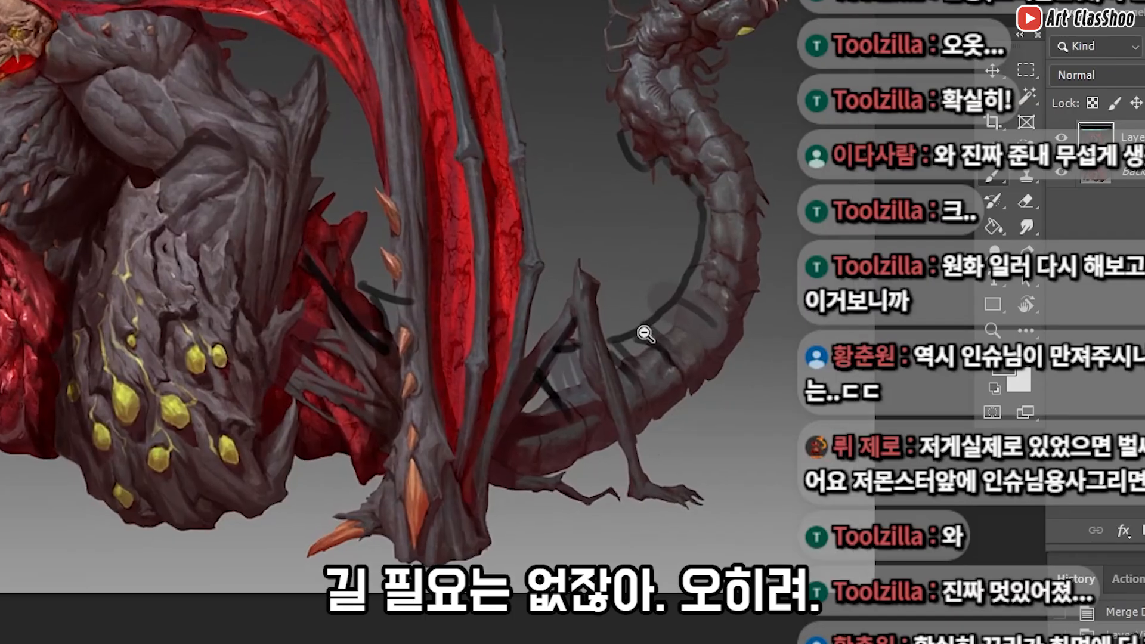
Try a dark stroke along the small rear leg at the tail's base and undo it
left_click_drag(580, 340, 538, 400)
key("ctrl+z")
key("ctrl+z")
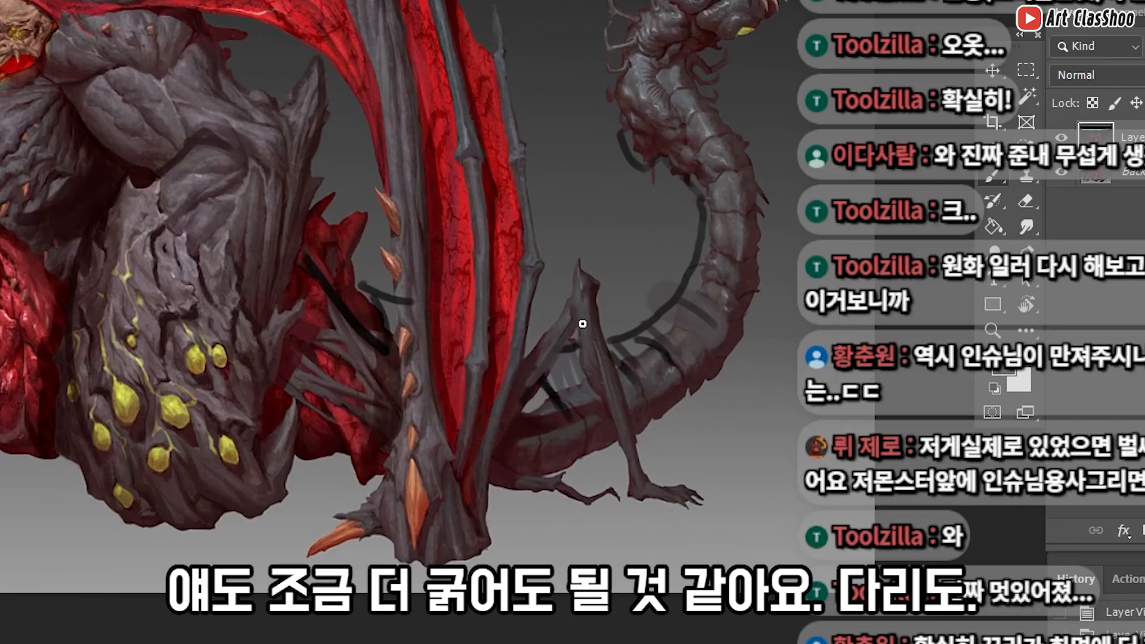
key("ctrl+z")
Thicken the small rear leg with dark strokes around its upper joint, inner side and long shin
mouse_move(568, 363)
left_mouse_down()
mouse_move(540, 396)
mouse_move(616, 355)
left_mouse_up()
left_click_drag(561, 310, 602, 425)
left_click_drag(561, 384, 617, 430)
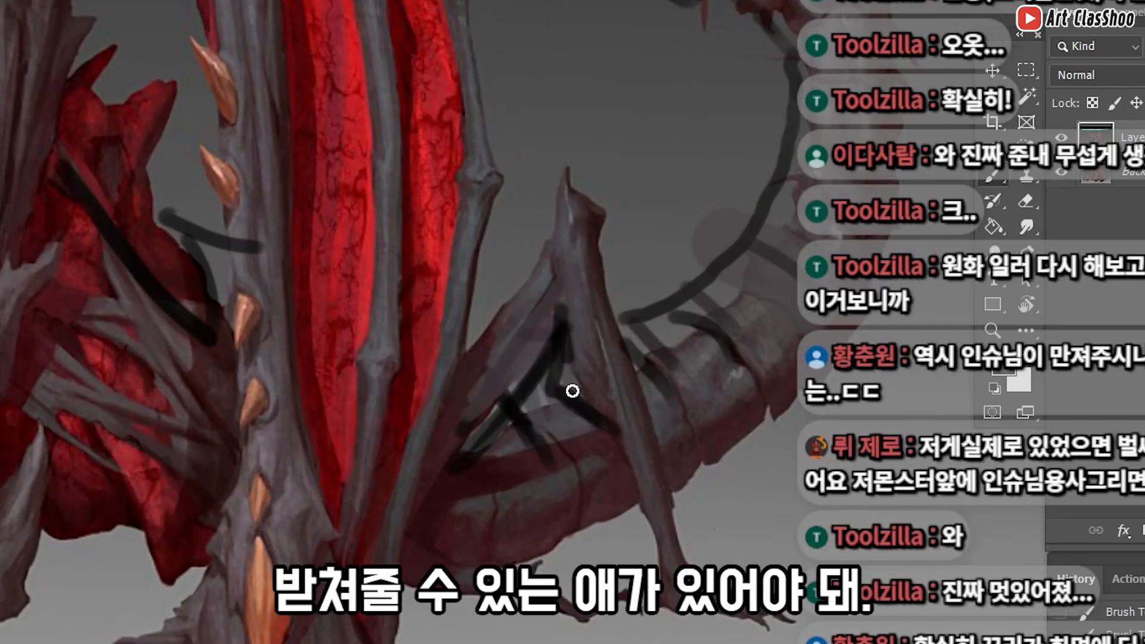
left_click_drag(567, 338, 575, 391)
left_click_drag(605, 260, 703, 552)
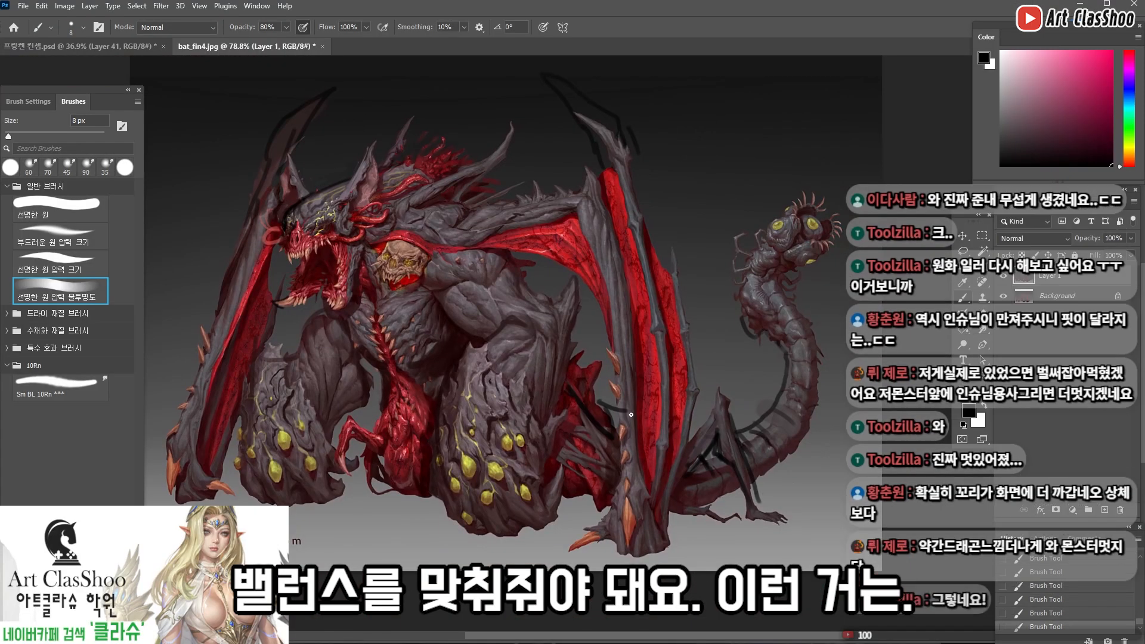
mouse_move(601, 408)
left_mouse_down()
mouse_move(627, 417)
mouse_move(618, 434)
left_mouse_up()
mouse_move(620, 439)
left_mouse_down()
mouse_move(647, 455)
mouse_move(482, 401)
mouse_move(500, 403)
left_mouse_up()
left_click(461, 433, "alt")
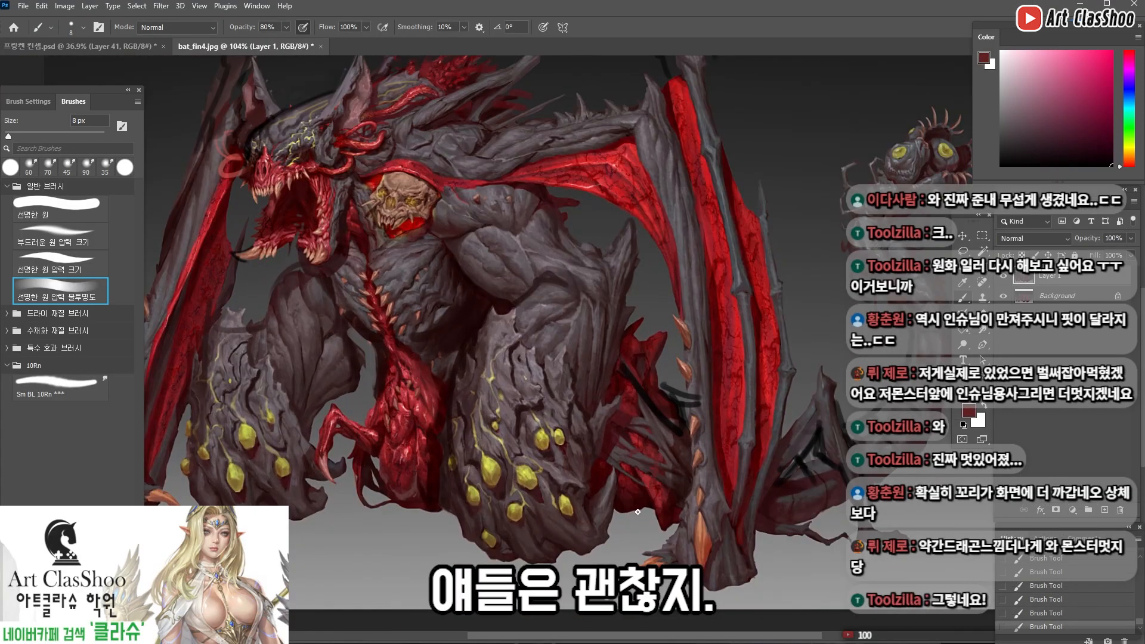
Paint dark red strokes over the red flesh between the near arm and the wing's base
left_click(654, 484, "alt")
left_click_drag(680, 469, 667, 518)
left_click_drag(665, 454, 649, 516)
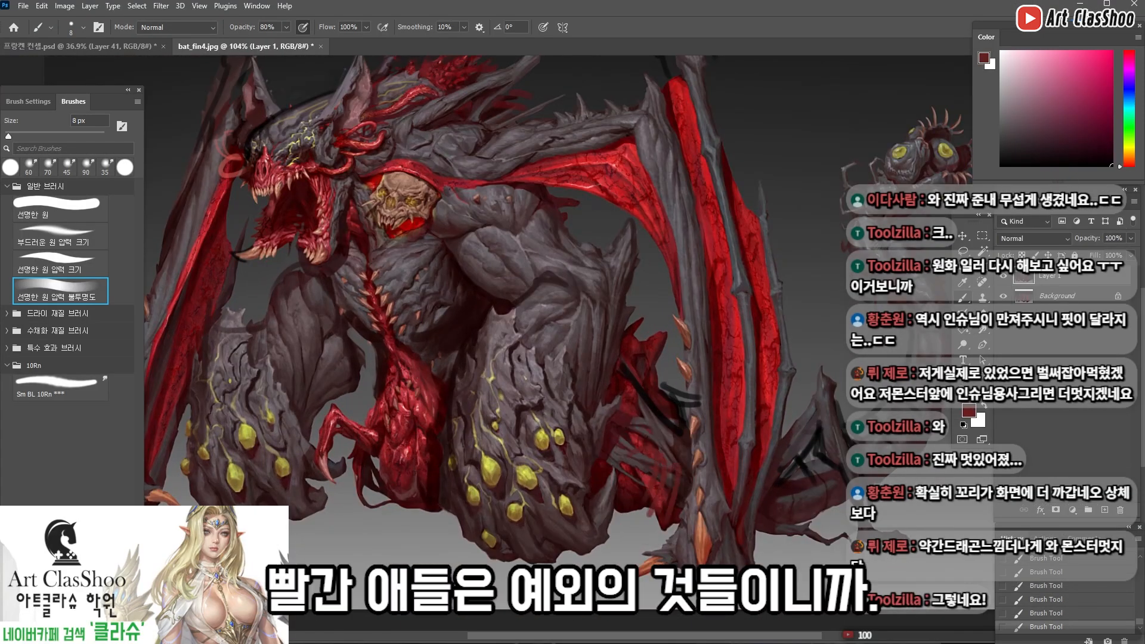
Reset to the default colours and strengthen the small rear leg's outline in black
key("d")
left_click_drag(817, 391, 794, 428)
mouse_move(683, 422)
left_mouse_down()
mouse_move(644, 422)
mouse_move(654, 422)
left_mouse_up()
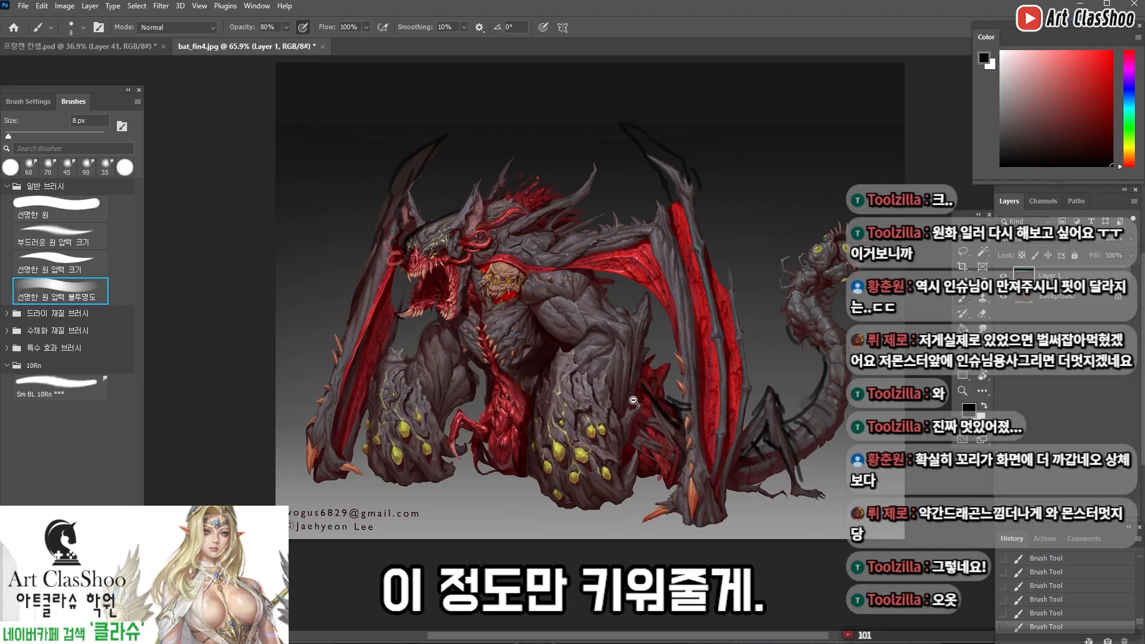
Paint bright red exposed flesh directly beneath the shoulder skull with the 8 px brush
scroll(635, 401, "up", 2)
key("4")
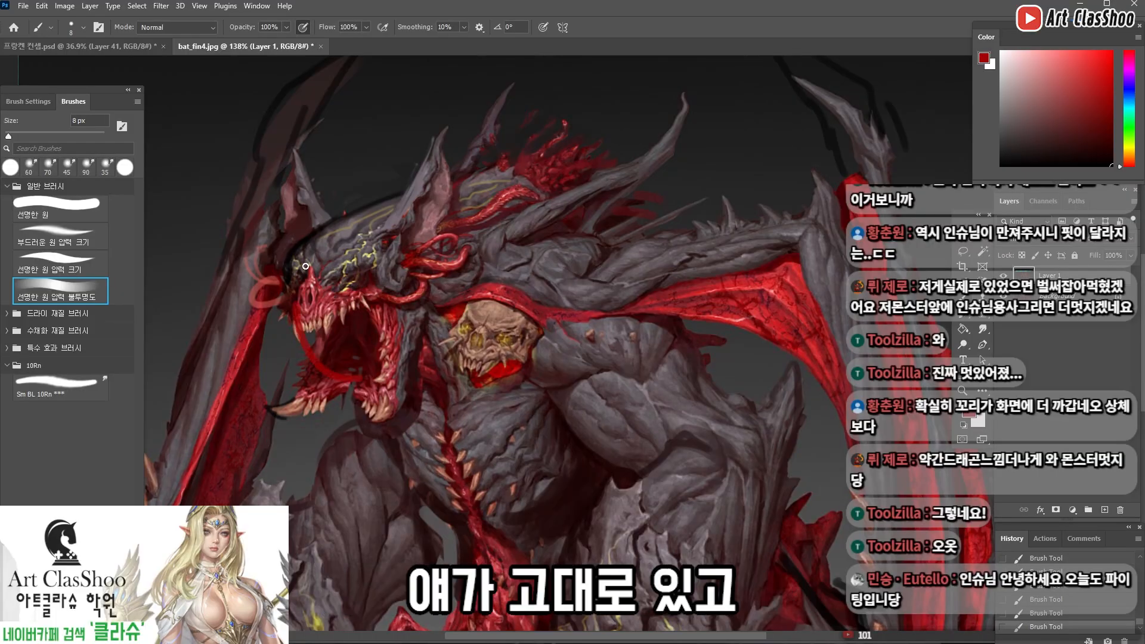
left_click(504, 372, "alt")
left_click_drag(480, 383, 480, 398)
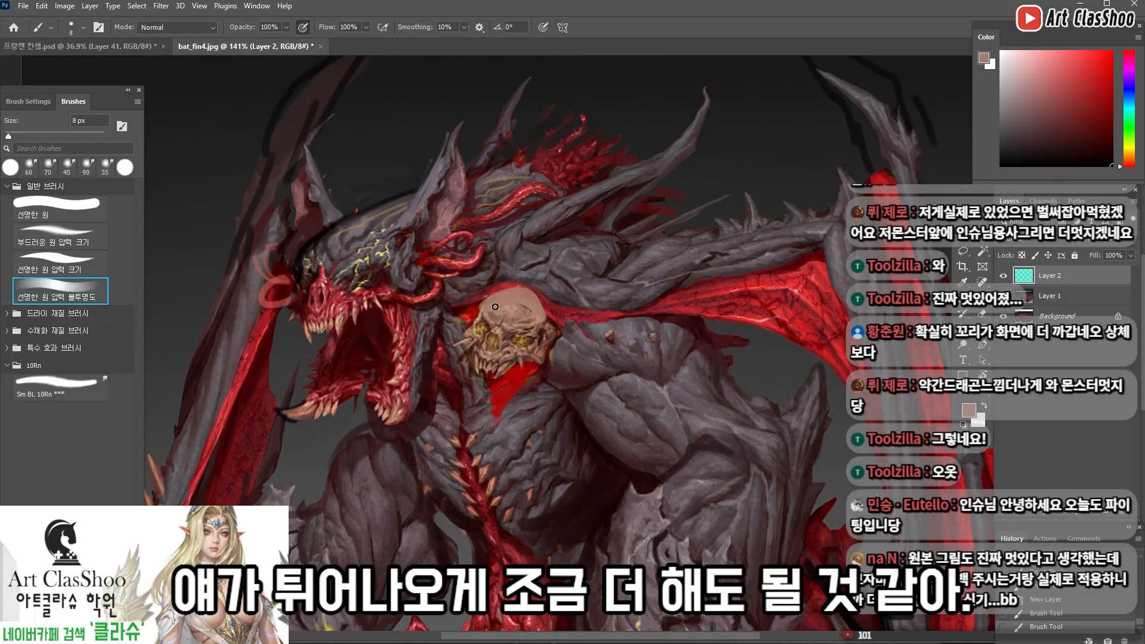
Try a stroke along the outer edge of the shoulder skull's cranium and undo it
left_click(550, 320, "alt")
left_click_drag(529, 293, 554, 334)
key("ctrl+z")
Shape the red opening beneath the skull with a smaller brush, adding dark edges and grey skin strands stretching from the shoulder
key("bracketleft")
key("bracketleft")
key("bracketleft")
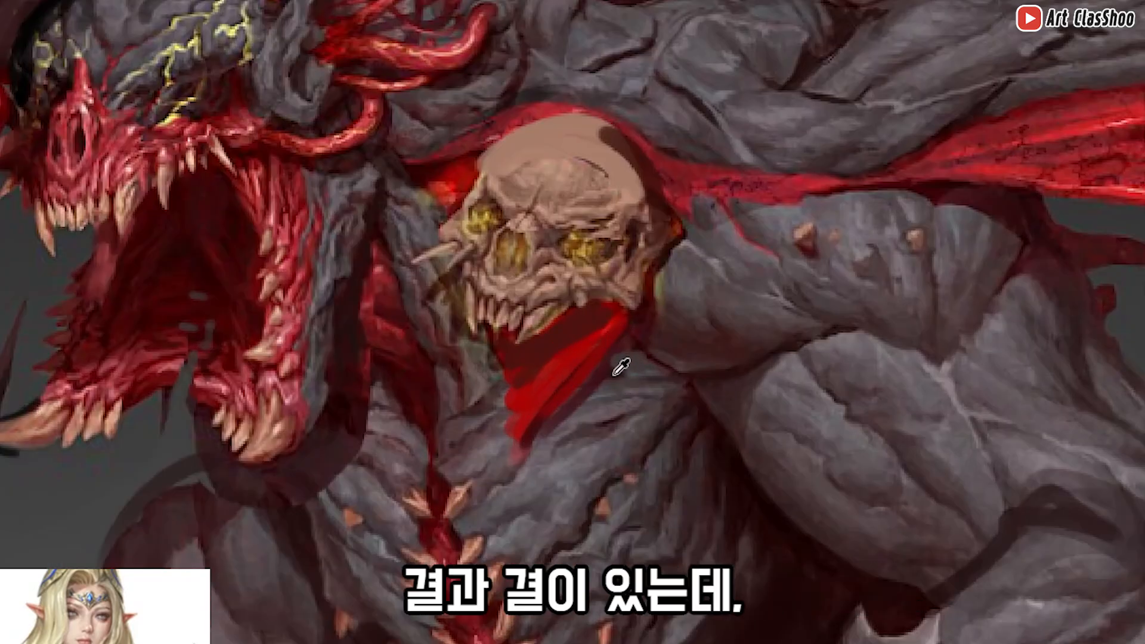
mouse_move(616, 370)
left_mouse_down()
mouse_move(616, 386)
mouse_move(638, 361)
mouse_move(488, 353)
mouse_move(618, 354)
left_mouse_up()
left_click_drag(499, 384, 577, 420)
left_click(593, 374, "alt")
mouse_move(573, 370)
left_mouse_down()
mouse_move(495, 376)
mouse_move(561, 402)
left_mouse_up()
left_click(681, 312, "alt")
left_click_drag(683, 302, 573, 321)
mouse_move(678, 311)
left_mouse_down("ctrl")
mouse_move(652, 299)
mouse_move(630, 347)
left_mouse_up("ctrl")
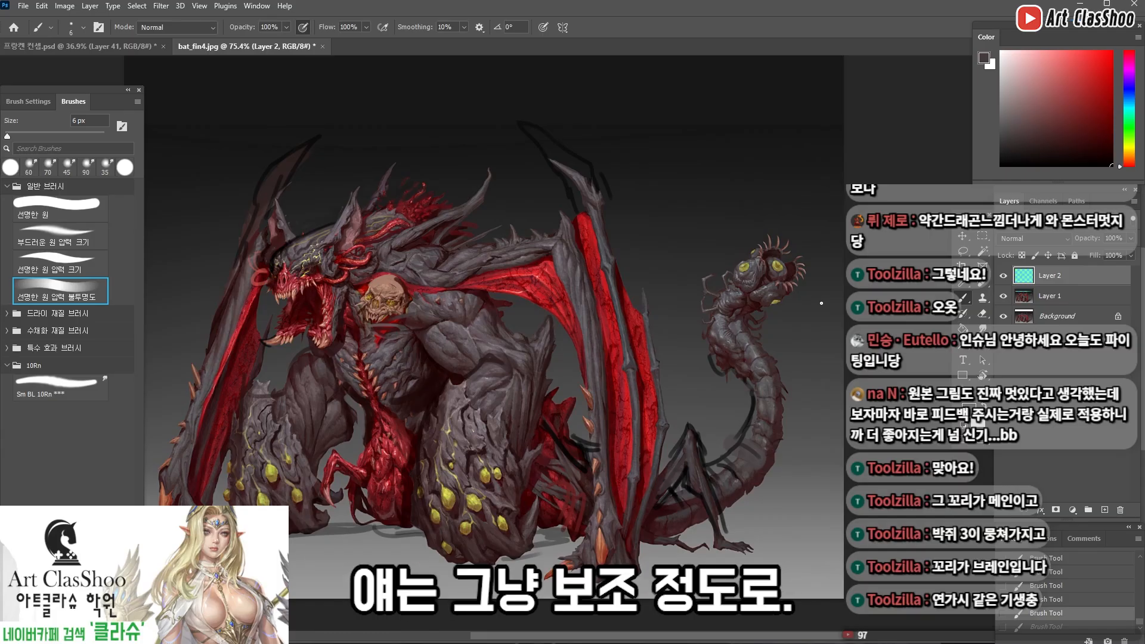
Try a thin tan loop around the tail's bend with the 4 px brush and undo it
left_click_drag(457, 96, 818, 30)
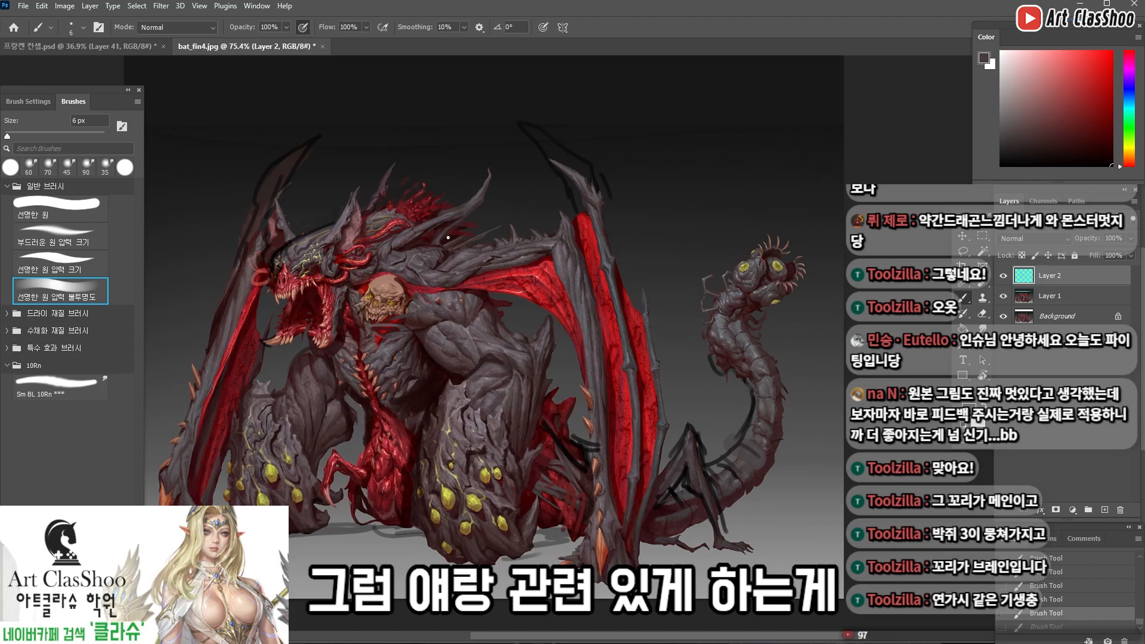
left_click(449, 287, "alt")
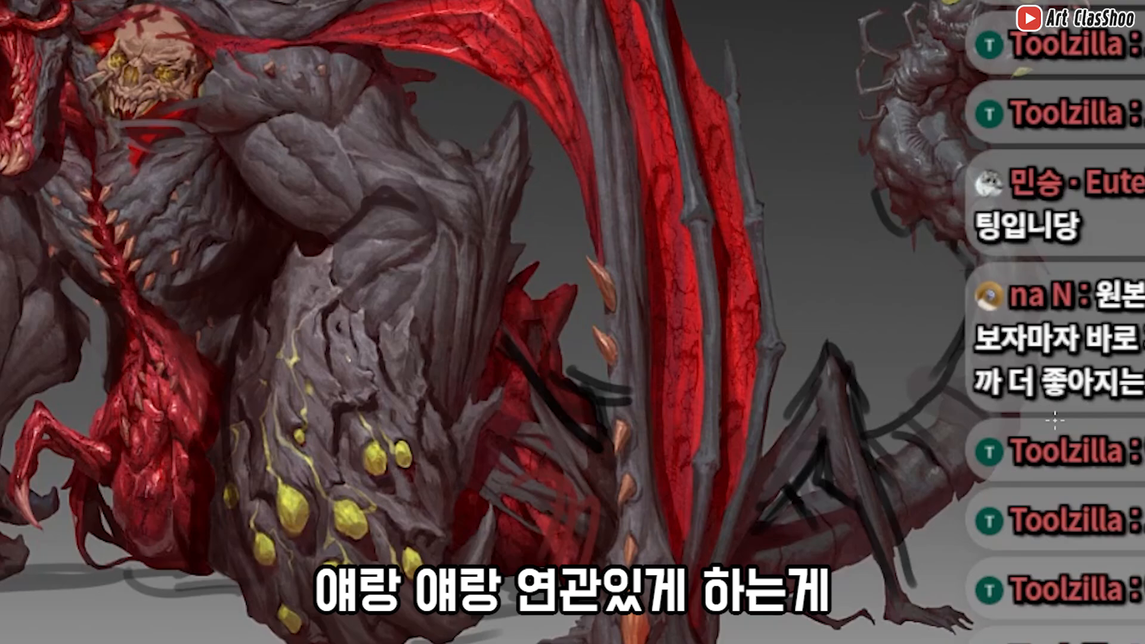
left_click_drag(866, 463, 880, 458)
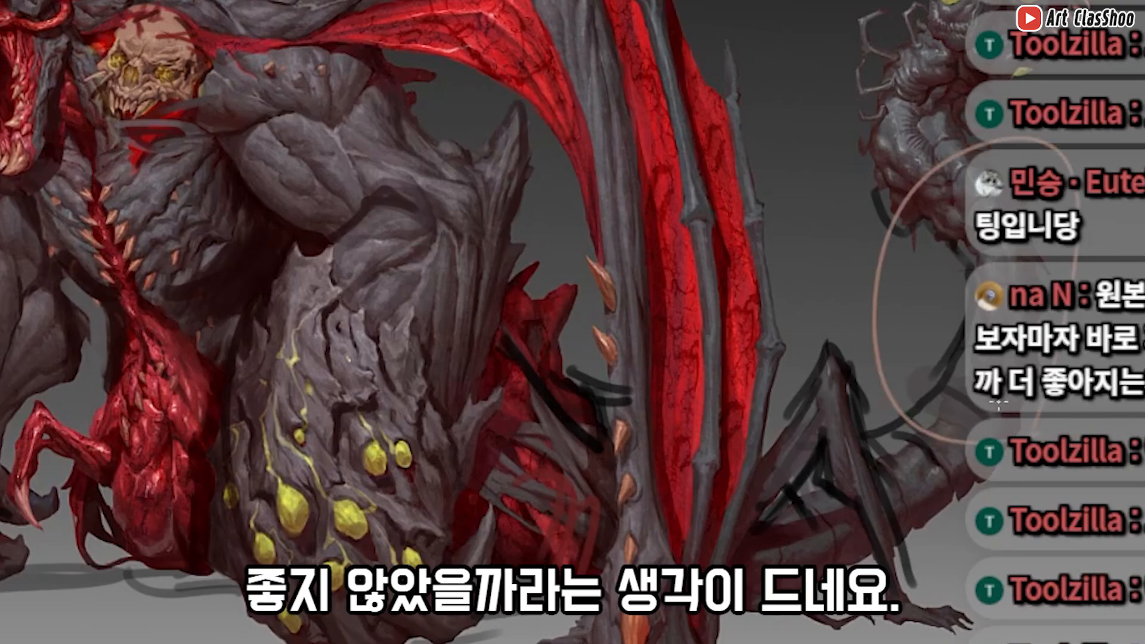
key("ctrl+z")
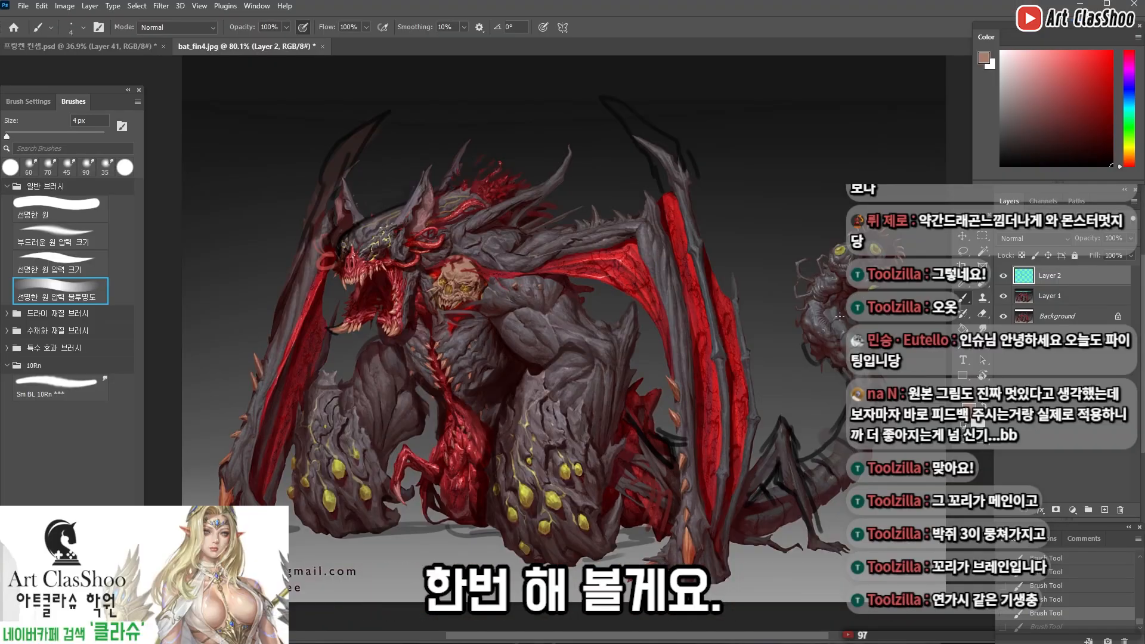
Lasso the tail area, copy it to a new layer and apply a Hue/Saturation adjustment
key("l")
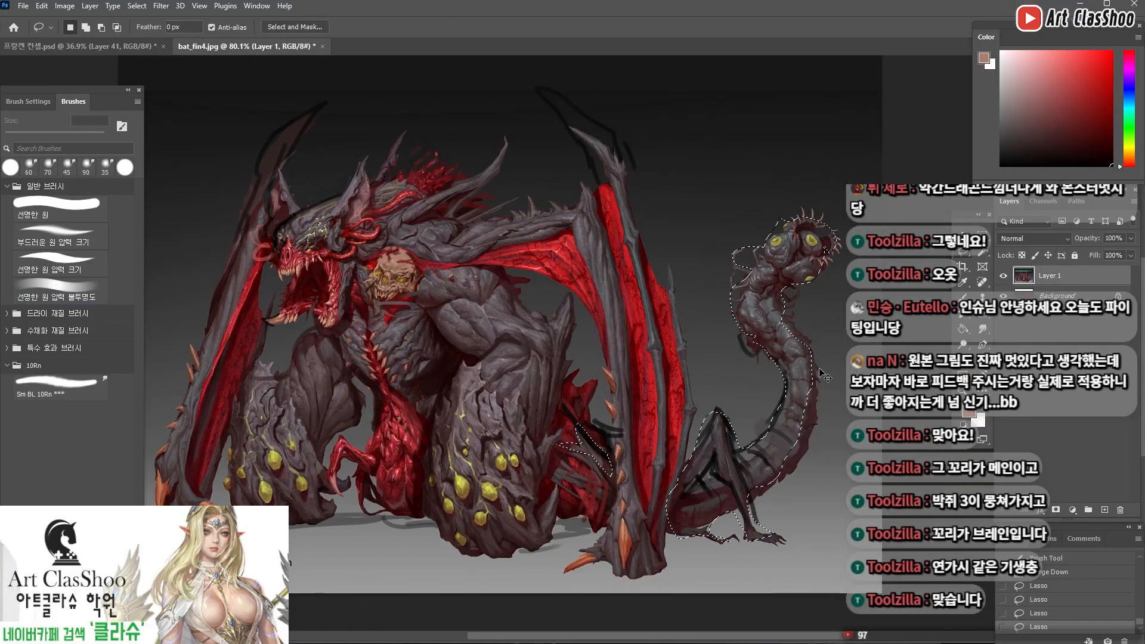
key("ctrl+j")
key("ctrl+u")
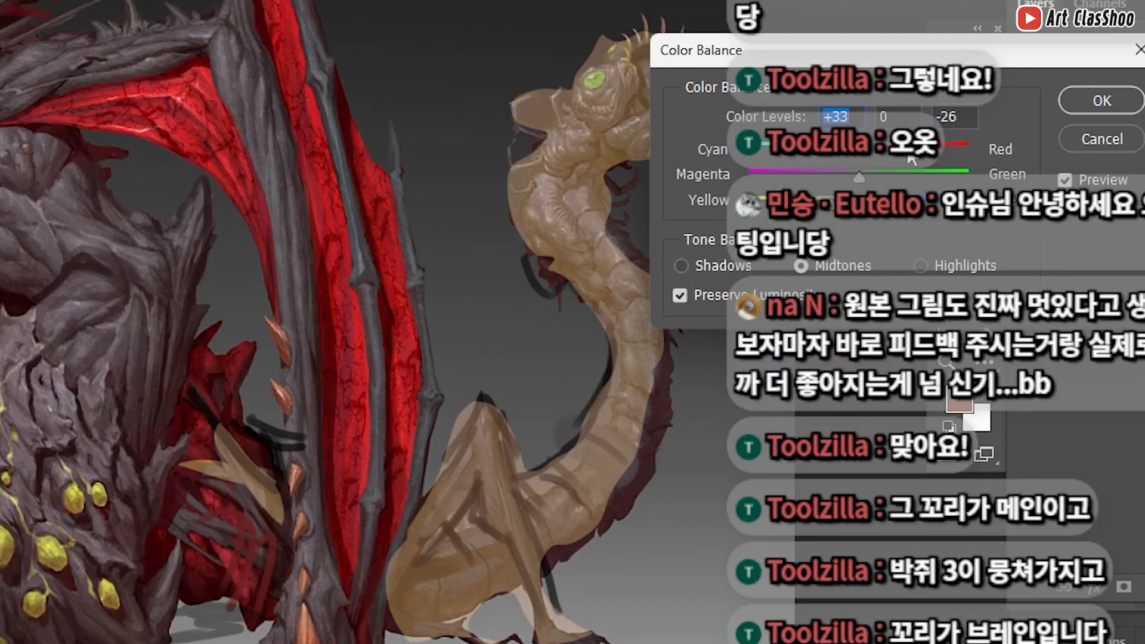
key("Return")
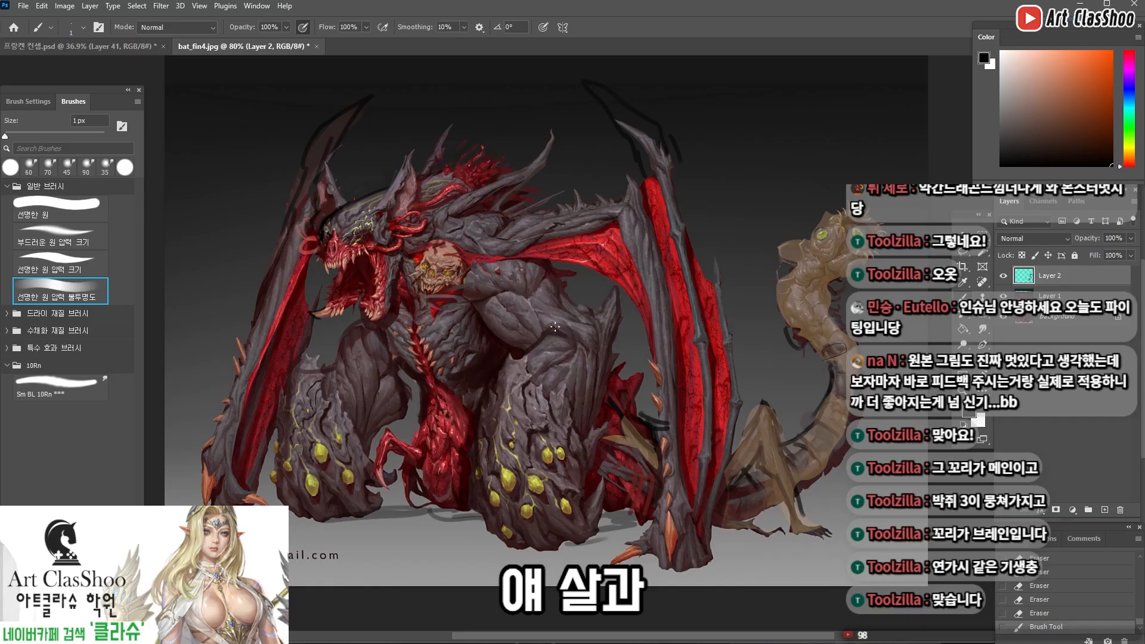
Sketch black bone-like segments on the tan tail and jagged bone lines down the tan rear leg with a fine brush
mouse_move(830, 381)
left_mouse_down()
mouse_move(840, 371)
mouse_move(848, 390)
mouse_move(833, 411)
left_mouse_up()
left_click_drag(812, 453, 818, 441)
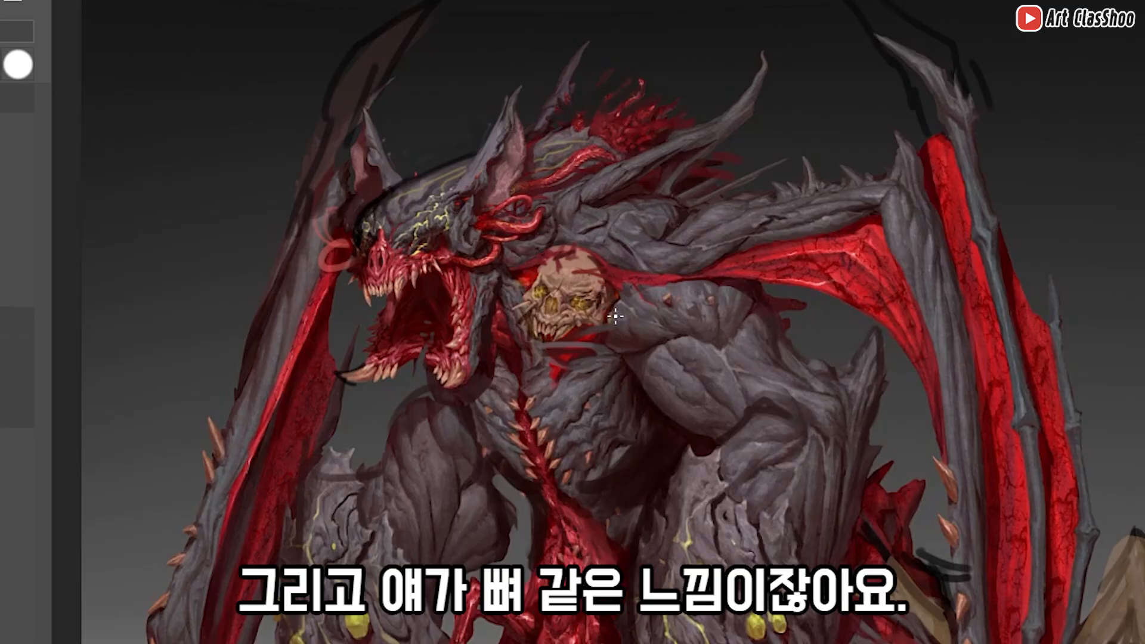
left_click_drag(615, 316, 528, 260)
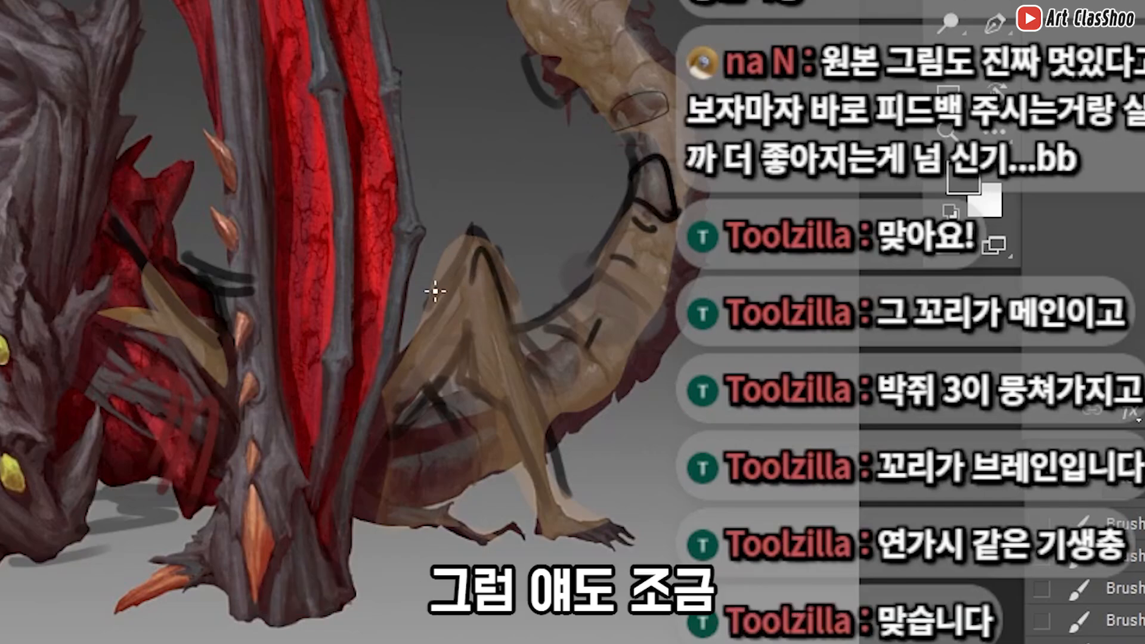
mouse_move(476, 263)
left_mouse_down()
mouse_move(471, 243)
mouse_move(490, 233)
mouse_move(511, 287)
left_mouse_up()
left_click_drag(466, 321, 491, 344)
left_click_drag(487, 362, 511, 403)
left_click_drag(435, 308, 401, 353)
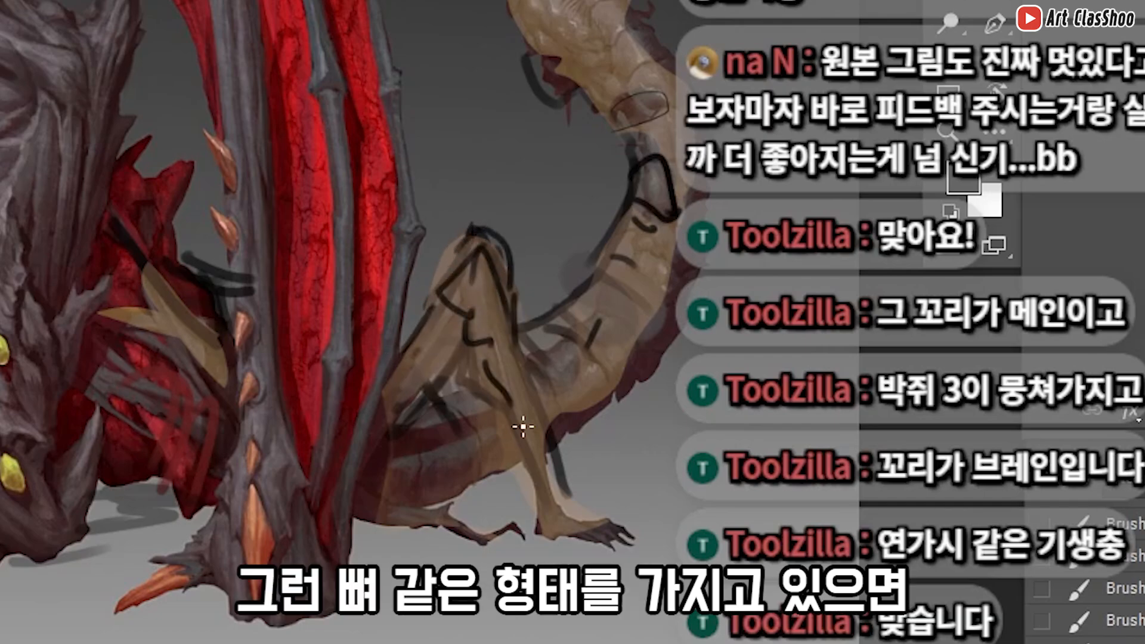
left_click_drag(516, 430, 544, 508)
left_click_drag(541, 394, 568, 494)
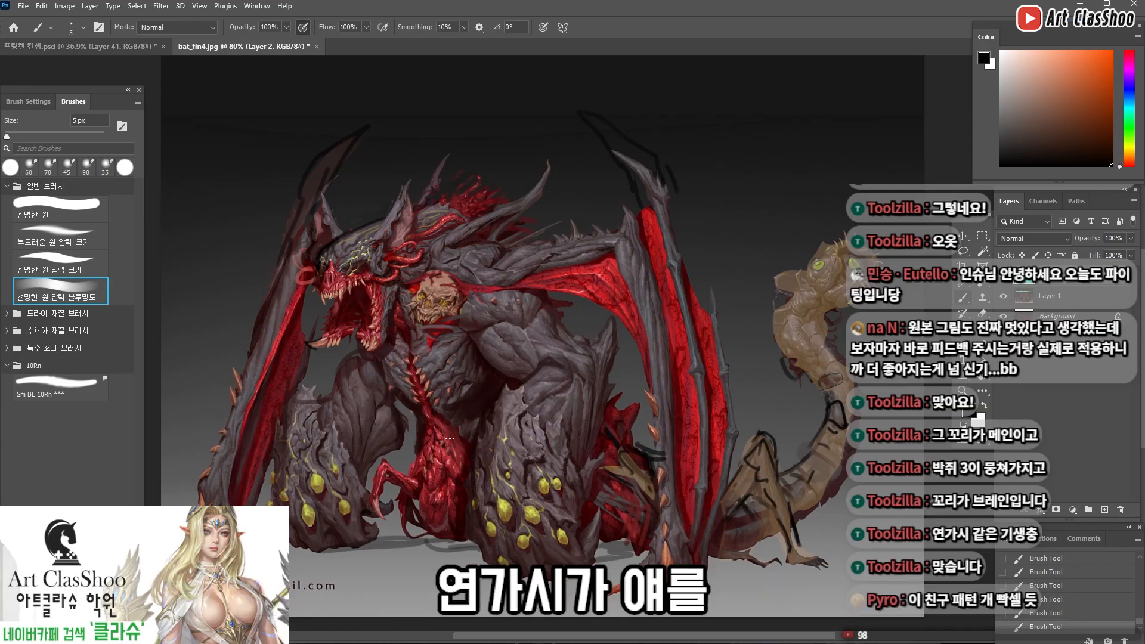
Continue the black vertebra-like lines up the tail's neck beneath its head
mouse_move(707, 398)
left_mouse_down()
mouse_move(664, 409)
mouse_move(660, 389)
left_mouse_up()
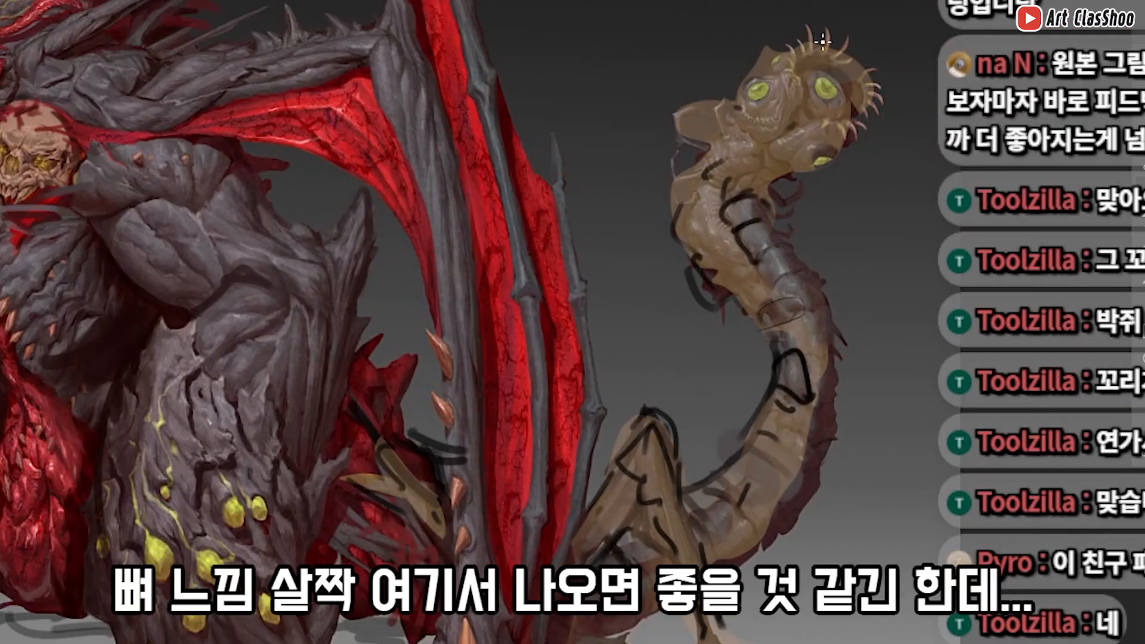
left_click_drag(763, 279, 779, 294)
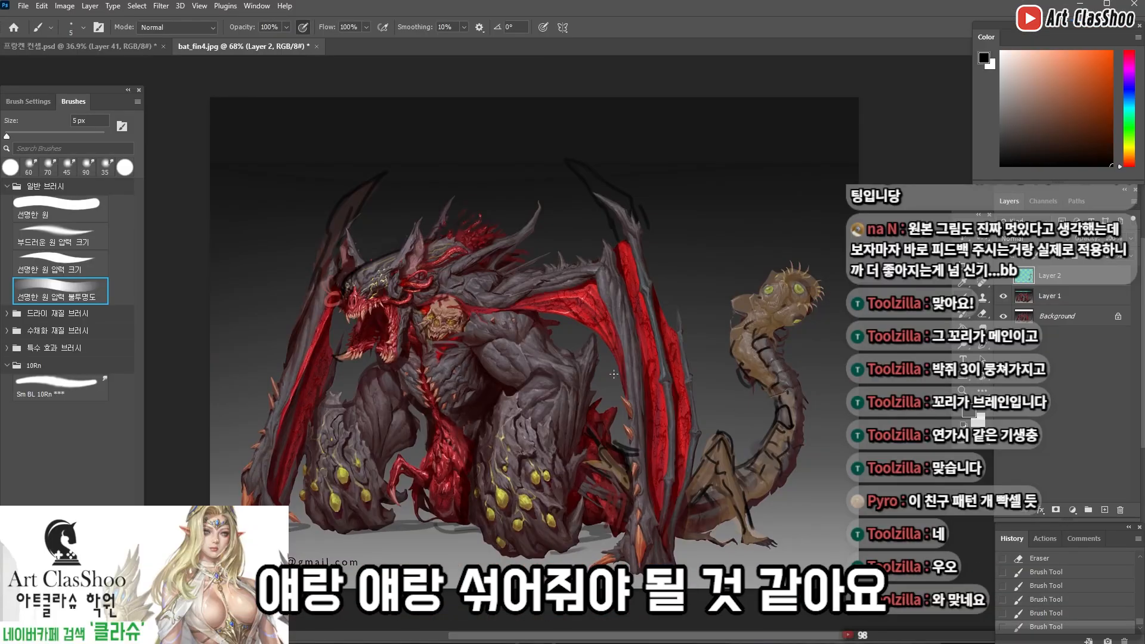
key("e")
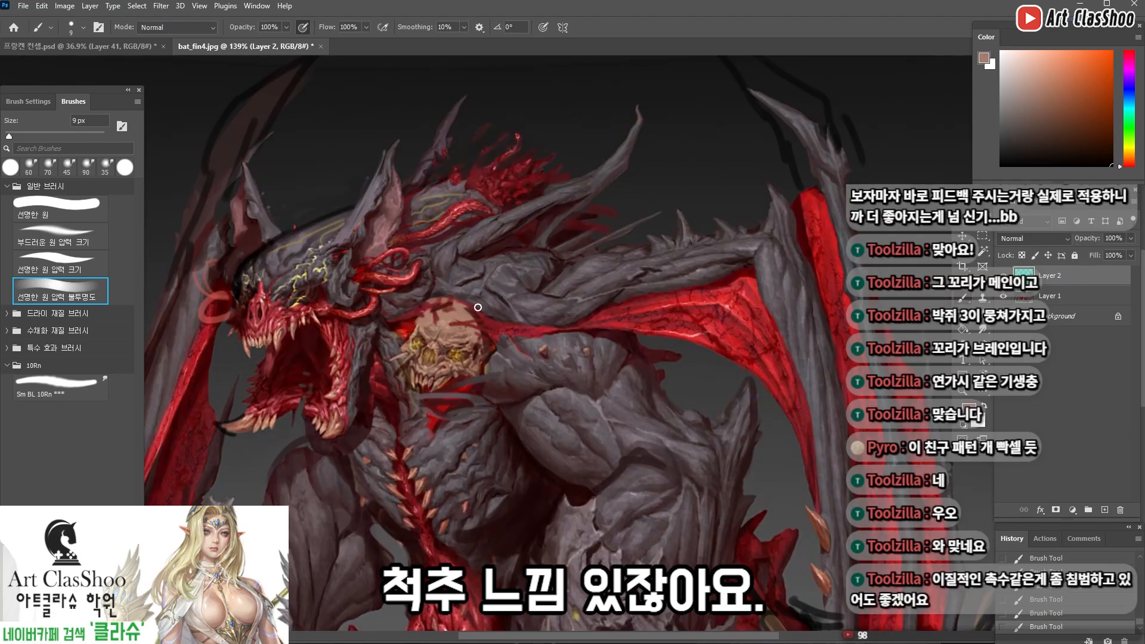
Paint tan bone spikes protruding from the back behind the shoulder skull, using a 7 px brush
left_click_drag(493, 249, 489, 285)
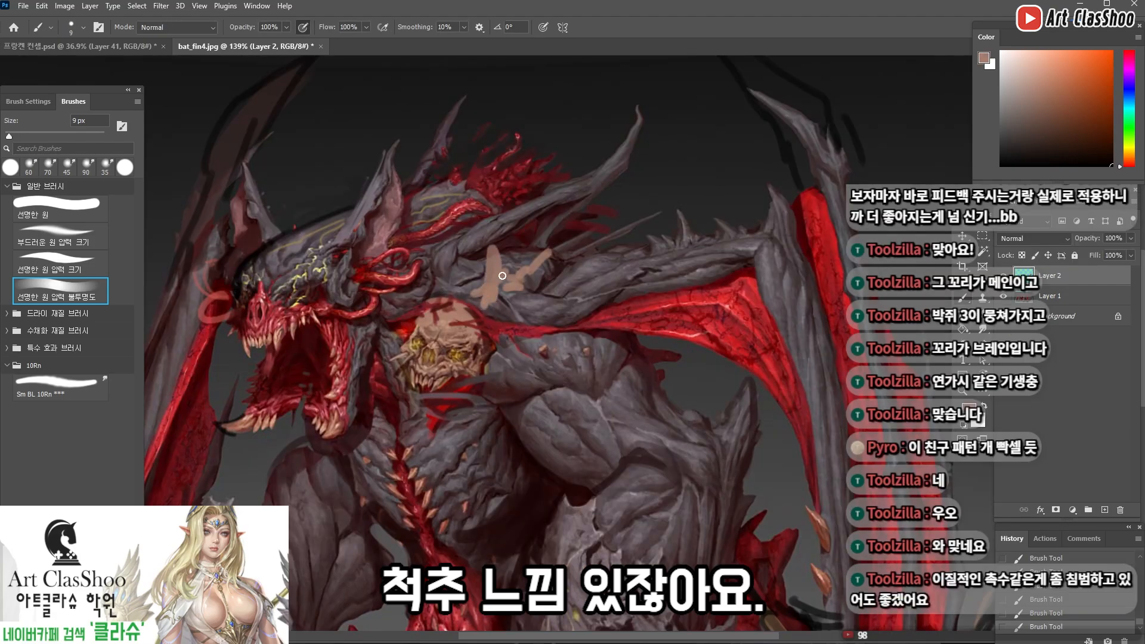
left_click(515, 243, "alt")
key("bracketleft")
key("bracketleft")
left_click_drag(495, 245, 502, 278)
left_click(499, 289, "alt")
mouse_move(550, 236)
left_mouse_down()
mouse_move(549, 256)
mouse_move(596, 236)
left_mouse_up()
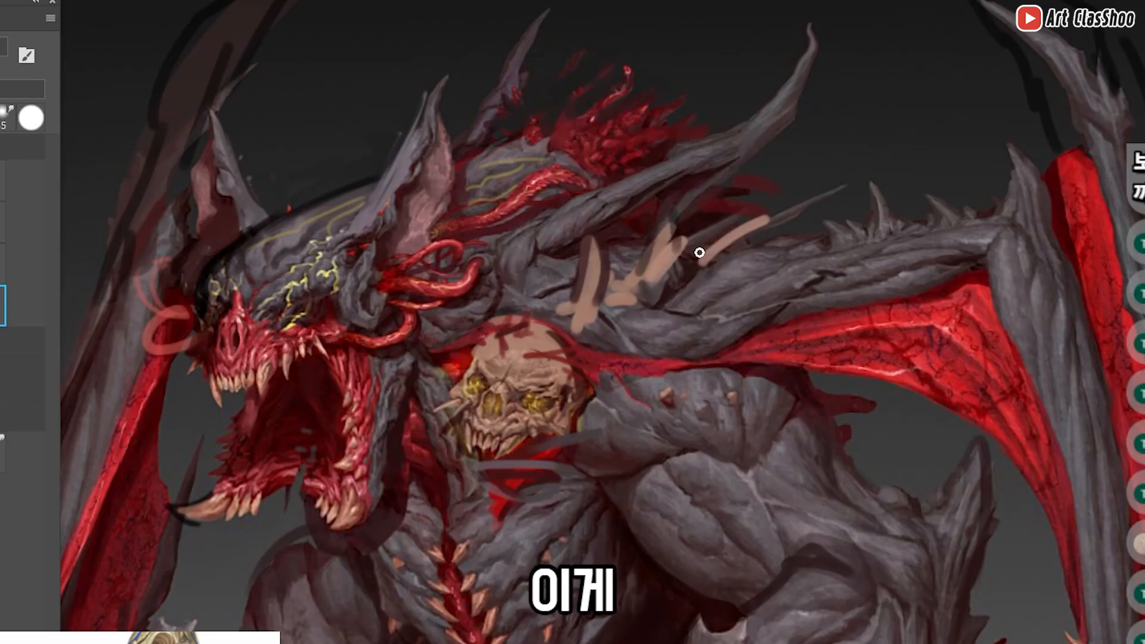
left_click(543, 266, "alt")
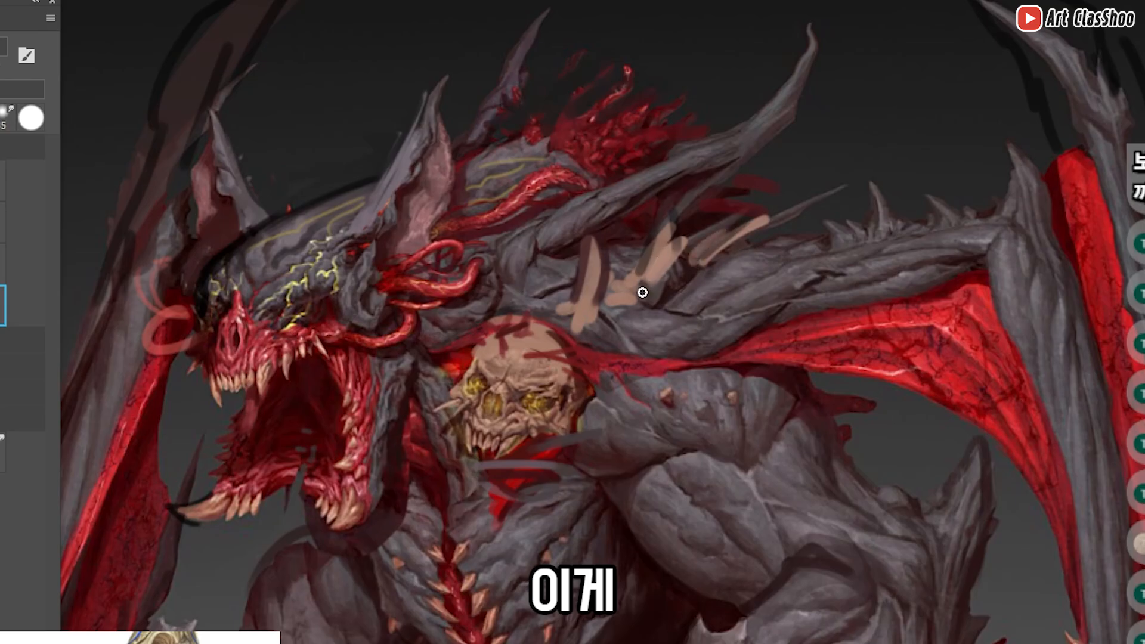
left_click(660, 262, "alt")
Toggle Layer 2's visibility to compare the paintover with the version beneath it
key("ctrl+minus")
key("ctrl+minus")
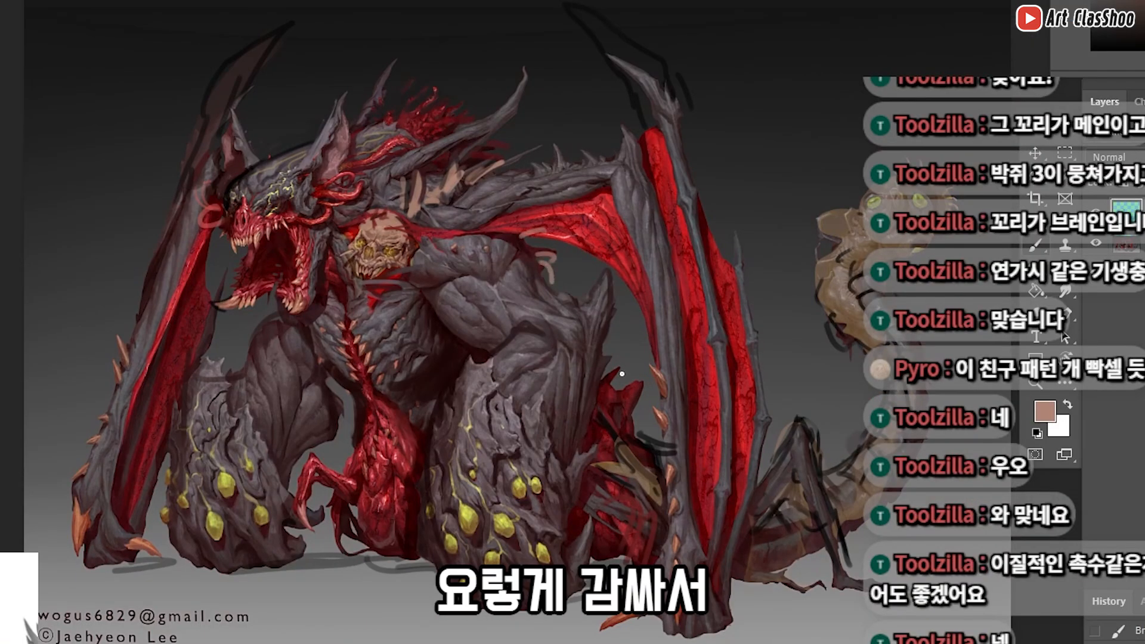
left_click_drag(622, 374, 631, 454)
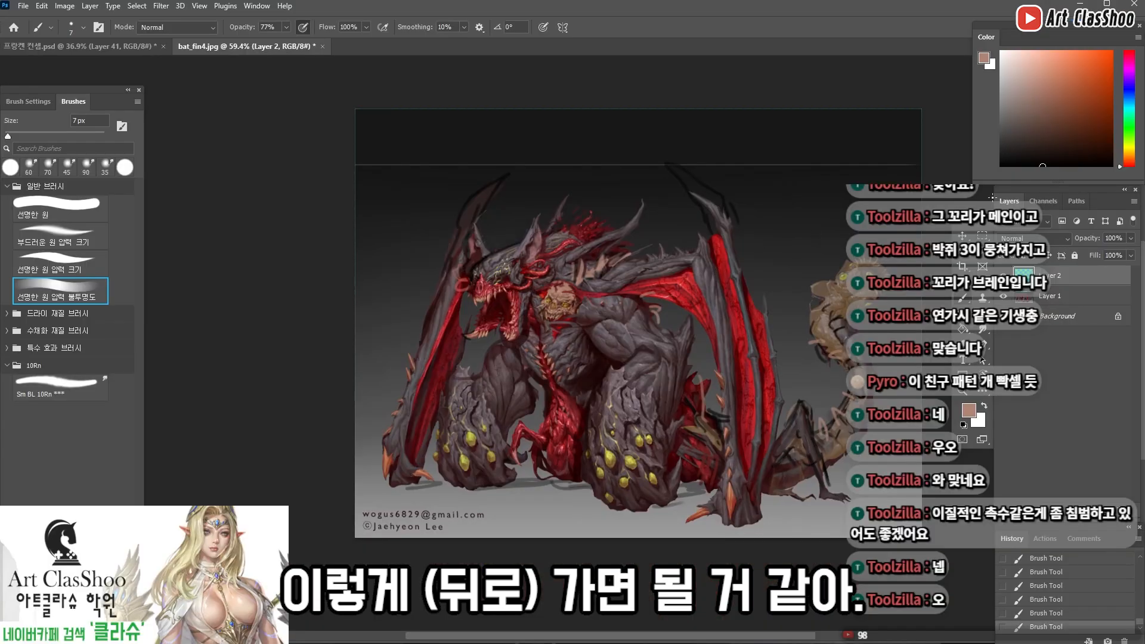
left_click(1003, 276)
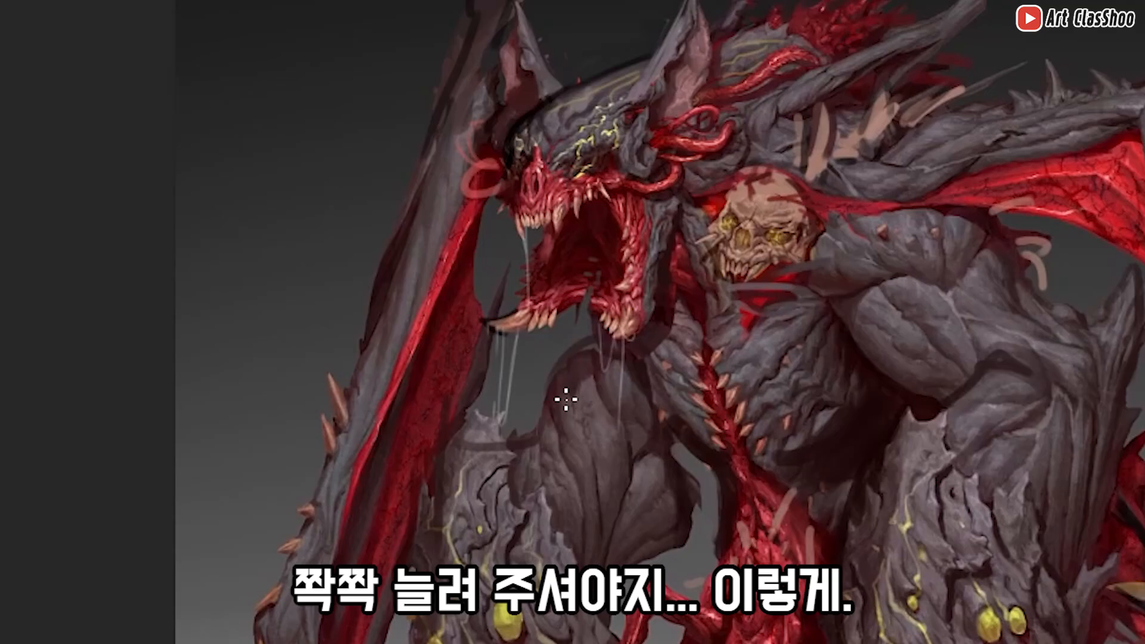
Dab a small dark hole into the near shoulder with a 6 px black brush at 50% opacity
scroll(564, 312, "up", 4)
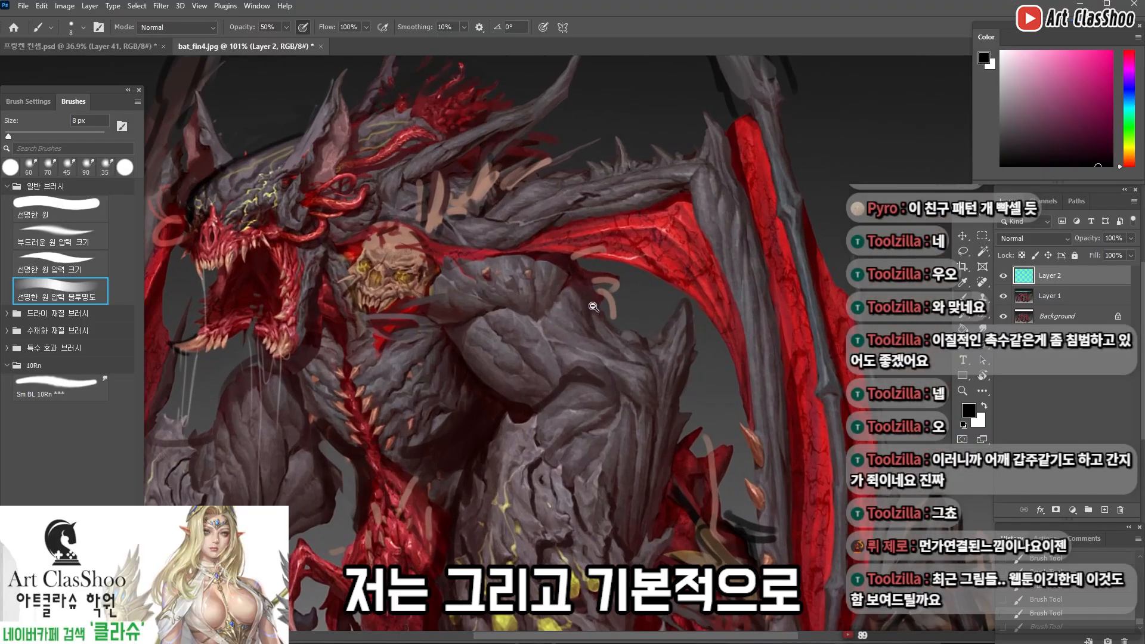
left_click_drag(549, 304, 545, 308)
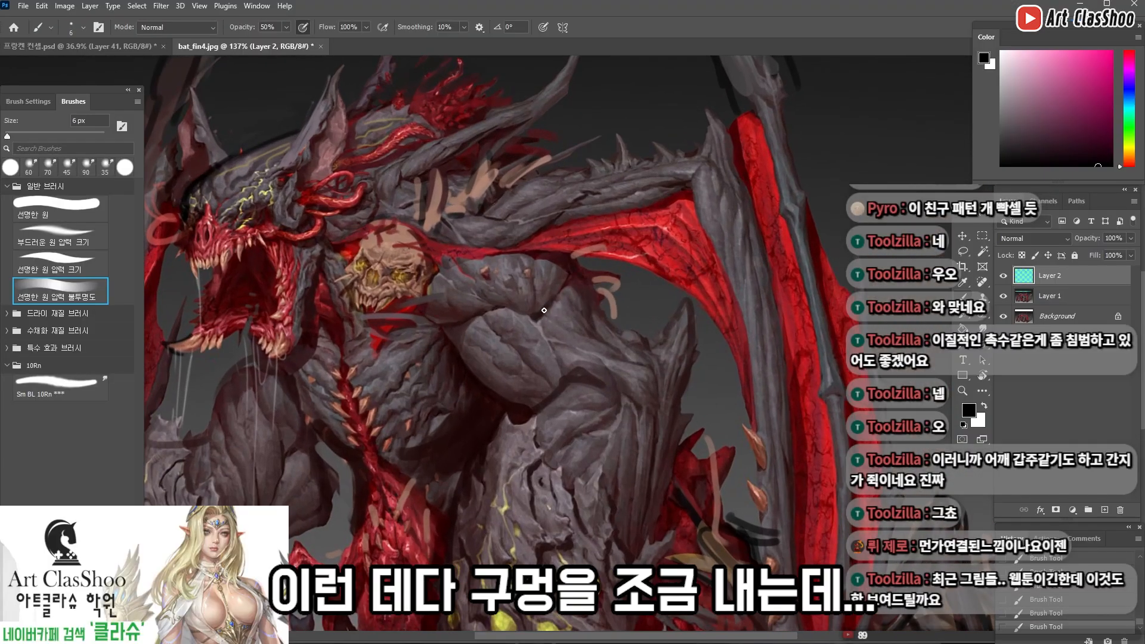
scroll(545, 312, "down", 3)
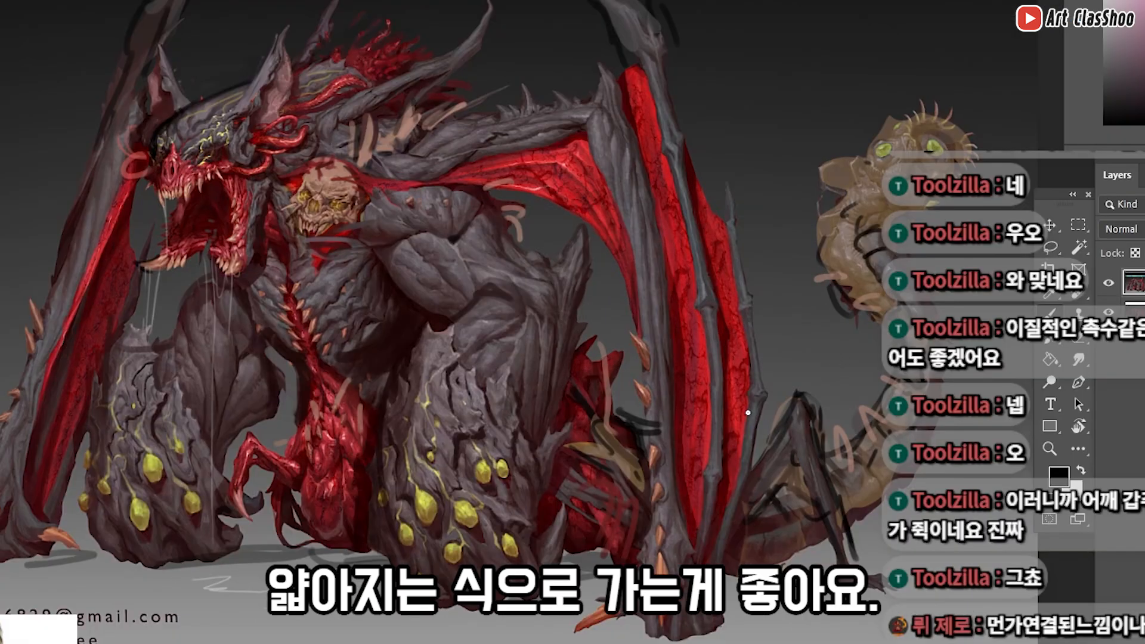
scroll(748, 413, "down", 1)
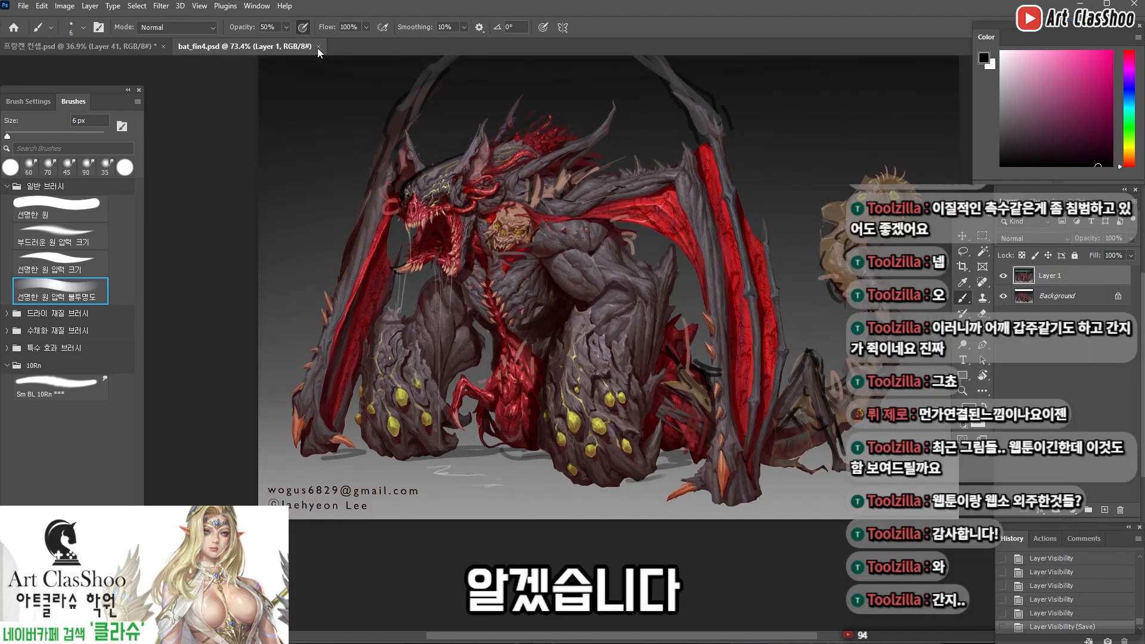
Close the bat monster artwork and examine the stitched doctor character in 프랑켄 컨셉.psd, both full-figure and up close
left_click(318, 47)
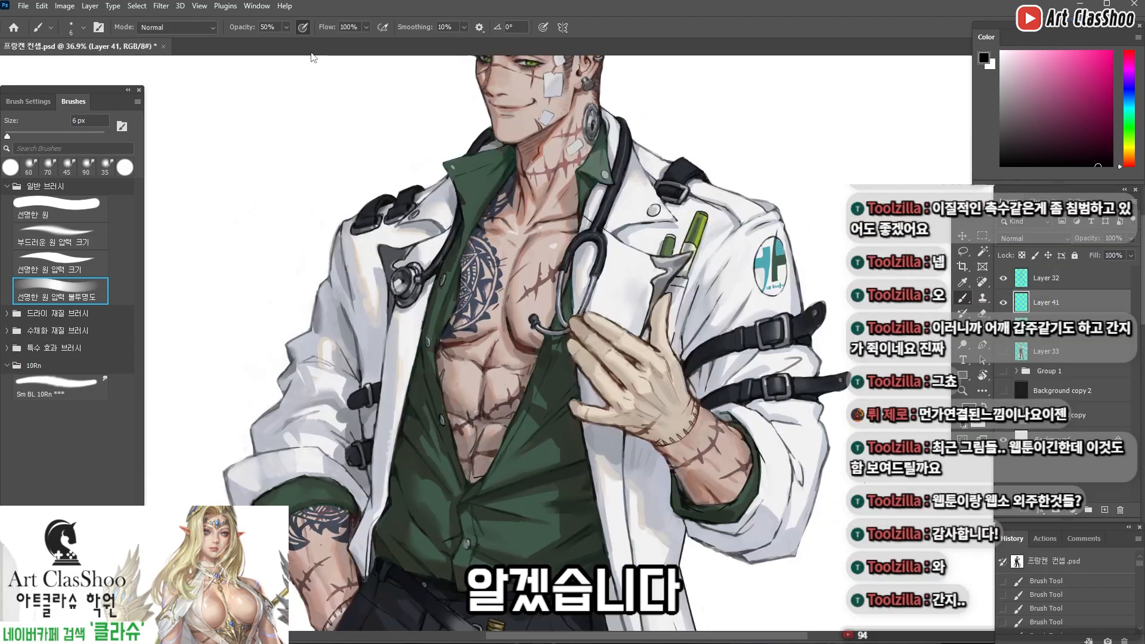
key("ctrl+0")
left_click(1003, 302)
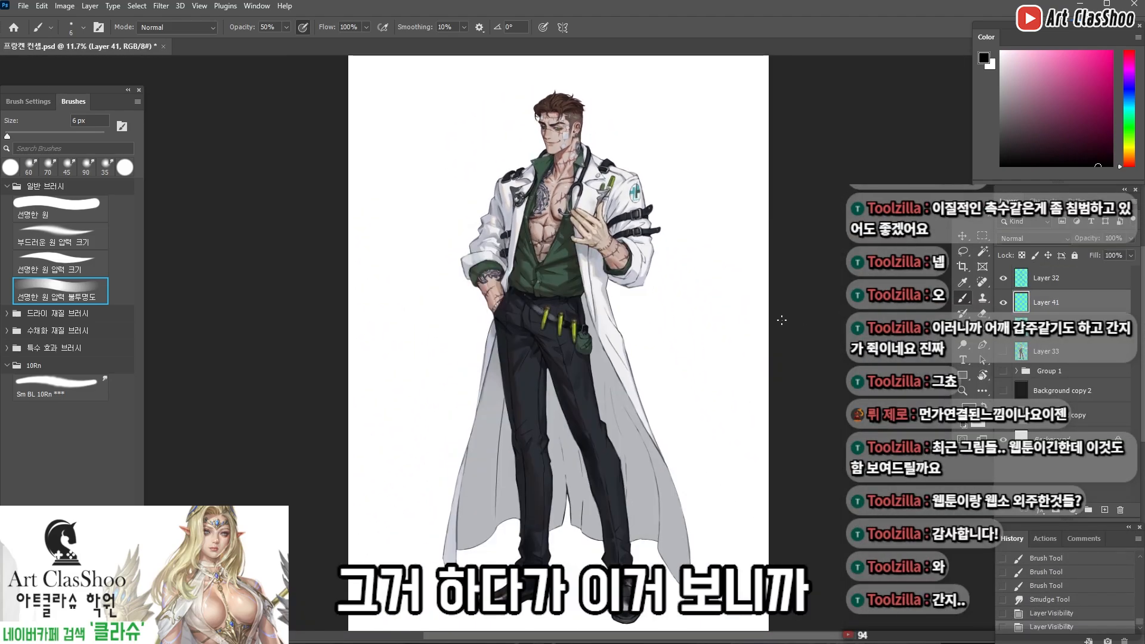
scroll(790, 322, "up", 10)
scroll(549, 310, "down", 5)
scroll(542, 337, "up", 4)
scroll(540, 334, "down", 6)
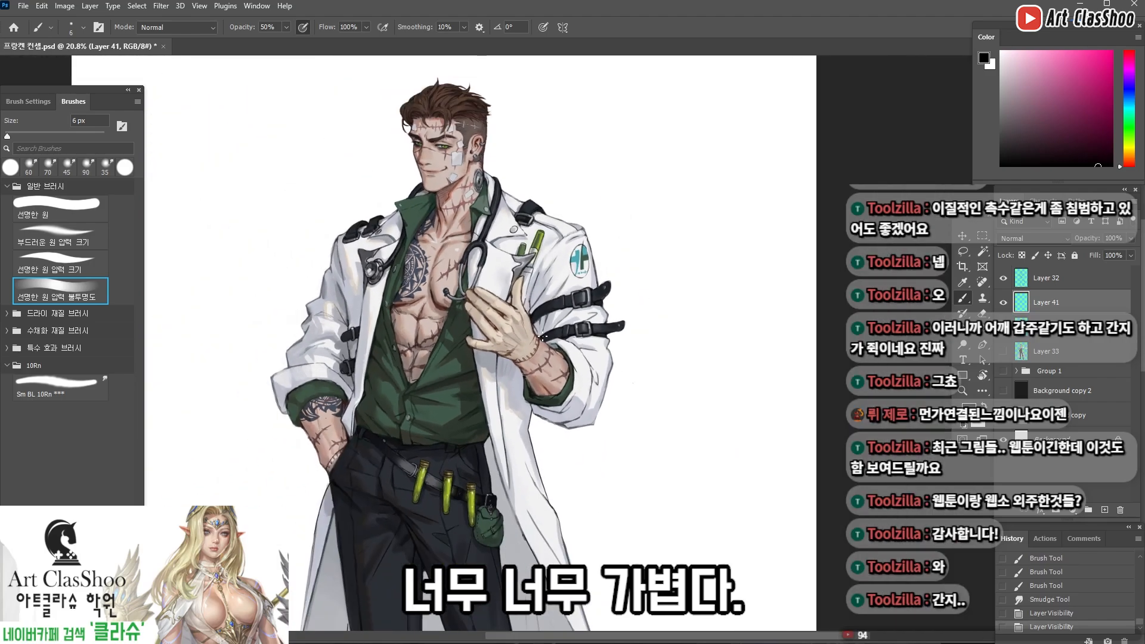
scroll(482, 235, "up", 1)
scroll(574, 158, "up", 2)
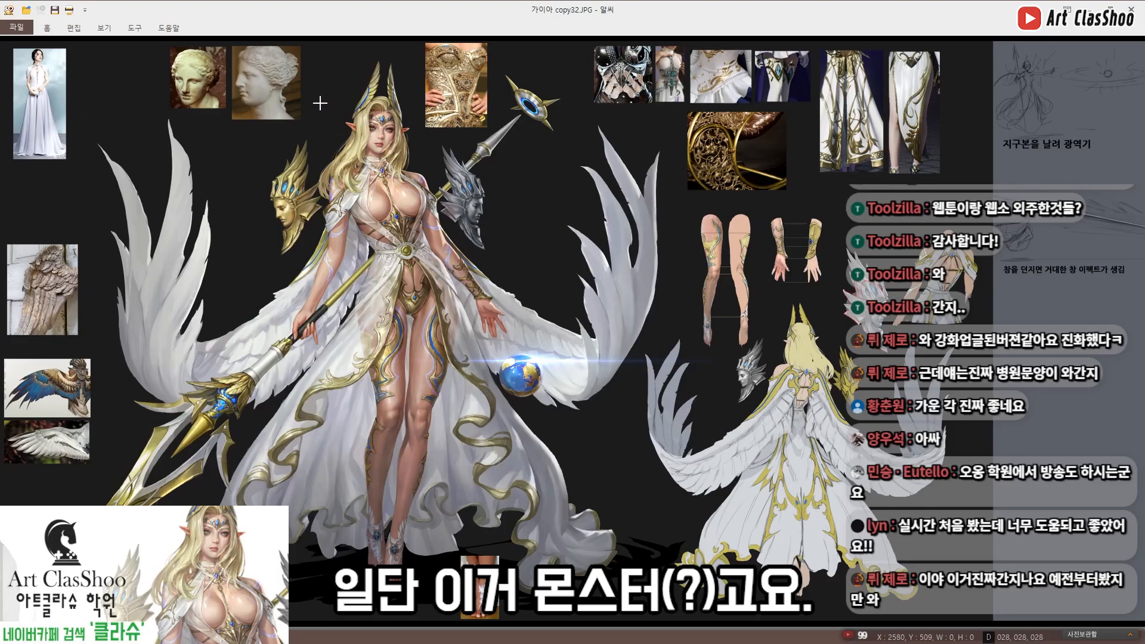
Switch to the ALSee image viewer and examine the winged goddess sheet and the 가디언 듀로스 copy.jpg dragon sheet
left_click_drag(320, 92, 440, 266)
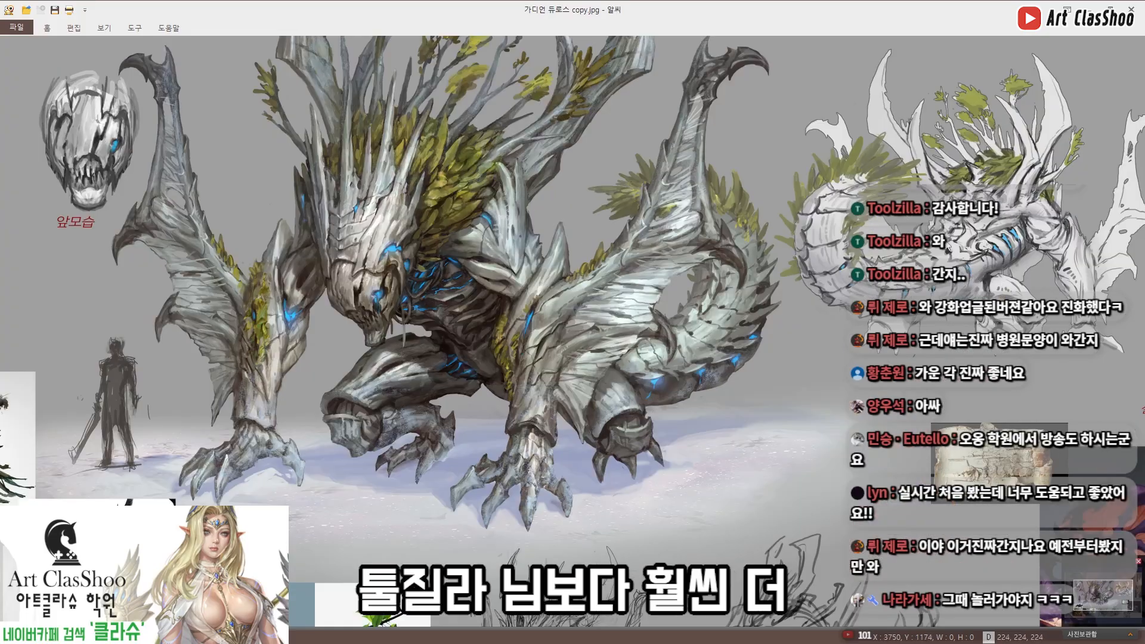
left_click_drag(460, 243, 495, 283)
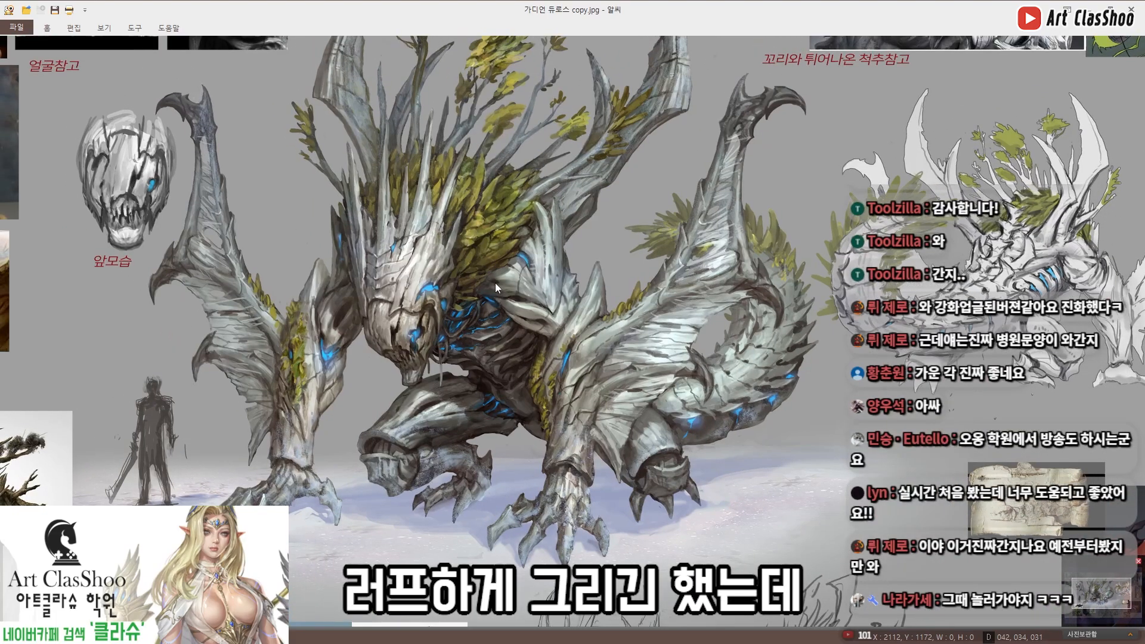
scroll(495, 282, "down", 3)
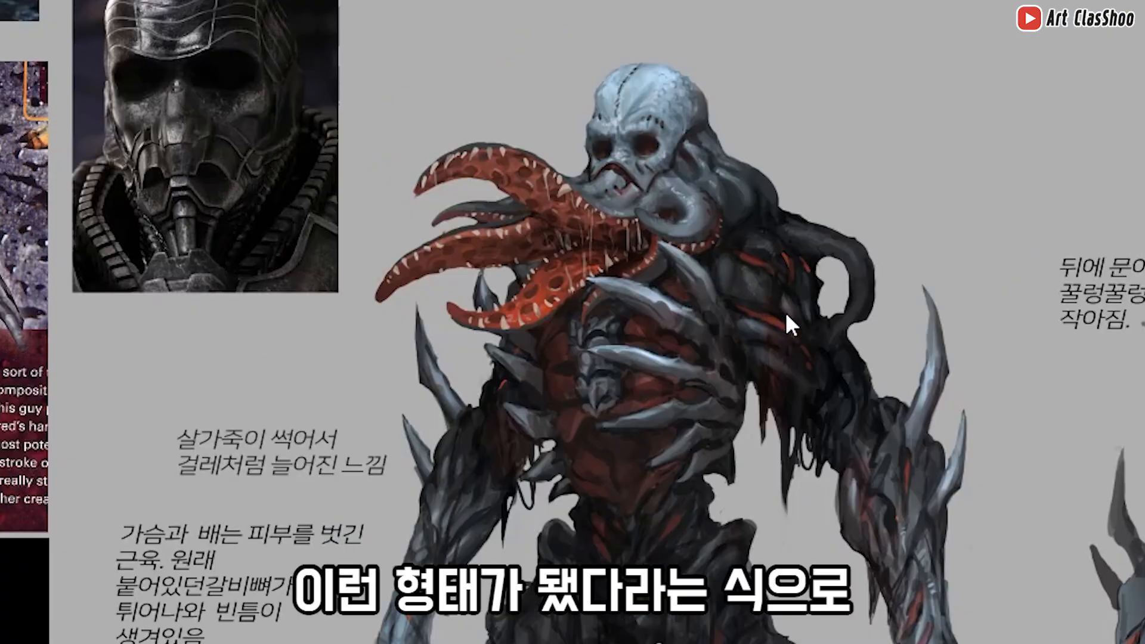
Examine the tentacle-mouthed monster in 소울서커 copy.jpg, comparing its front and back views, torso, legs and color variants
left_click_drag(979, 344, 747, 427)
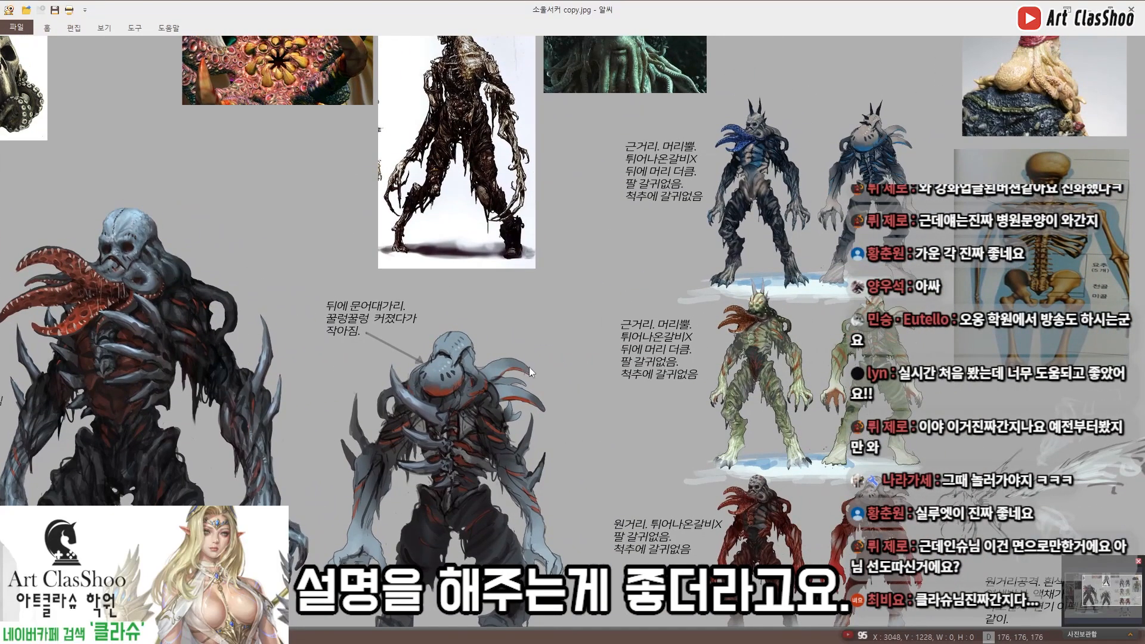
left_click_drag(443, 384, 525, 316)
left_click_drag(399, 378, 482, 324)
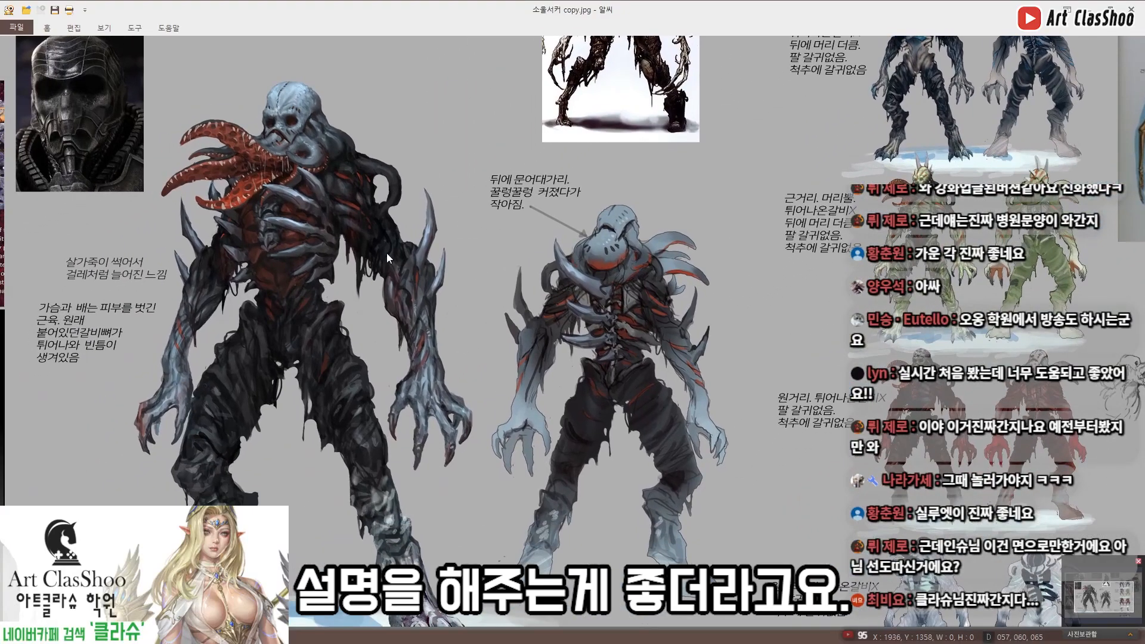
left_click_drag(338, 297, 353, 304)
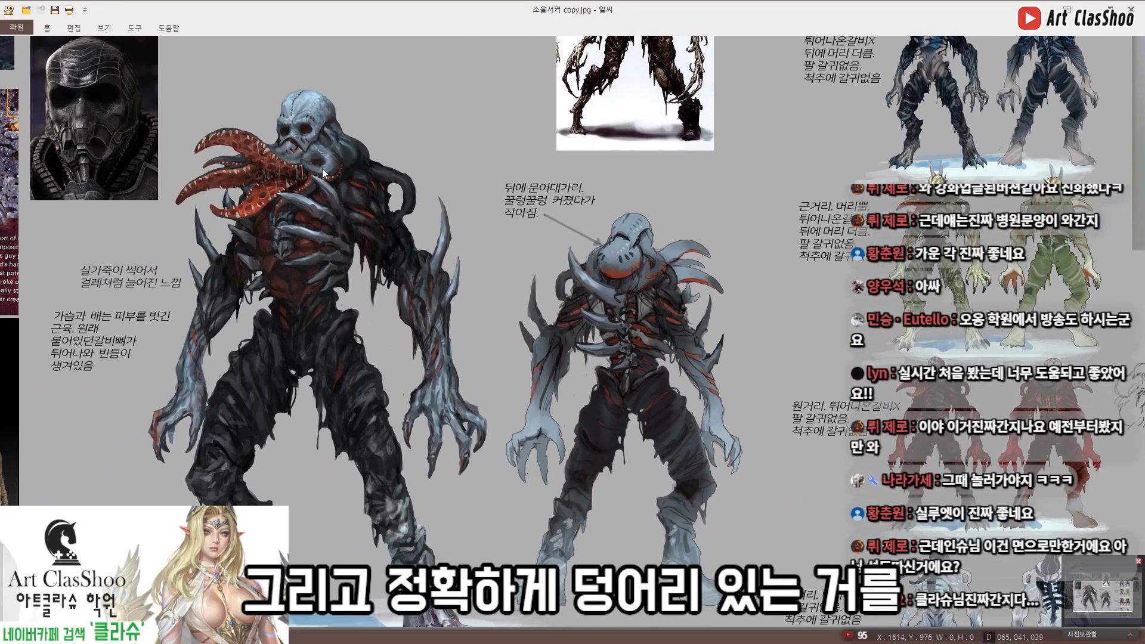
left_click_drag(373, 246, 391, 217)
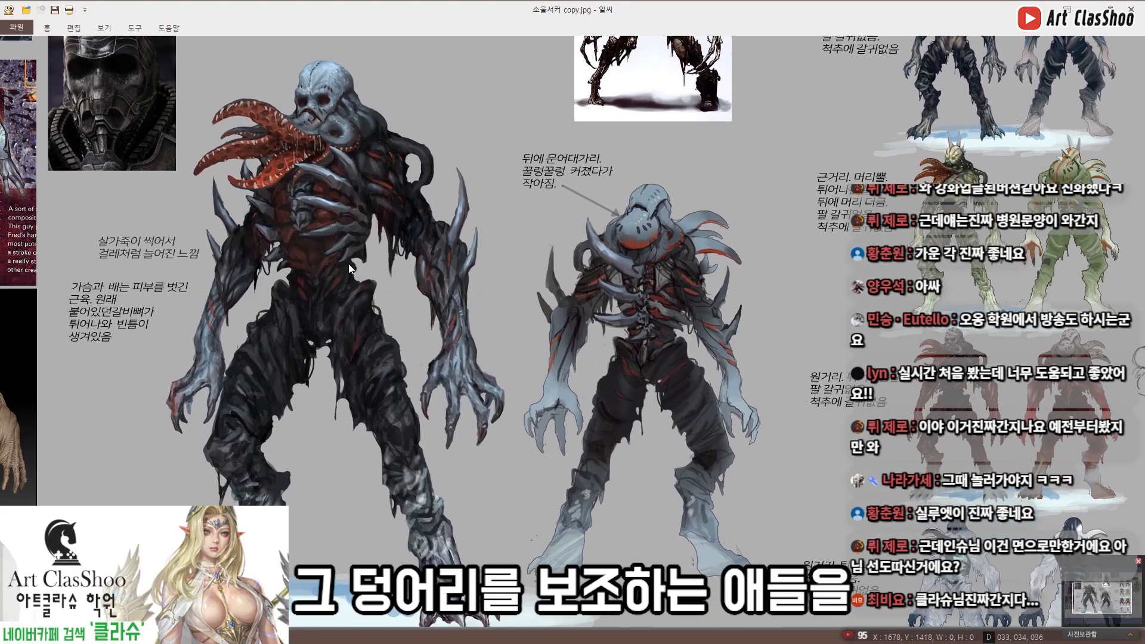
left_click_drag(349, 324, 343, 279)
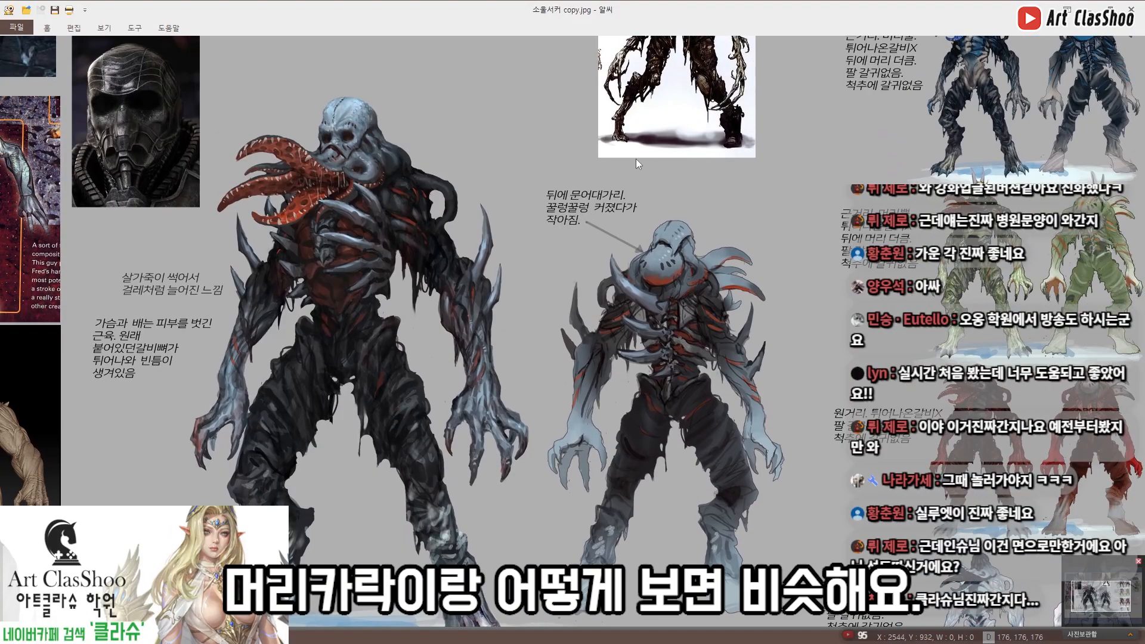
left_click_drag(636, 159, 703, 227)
left_click_drag(527, 155, 547, 173)
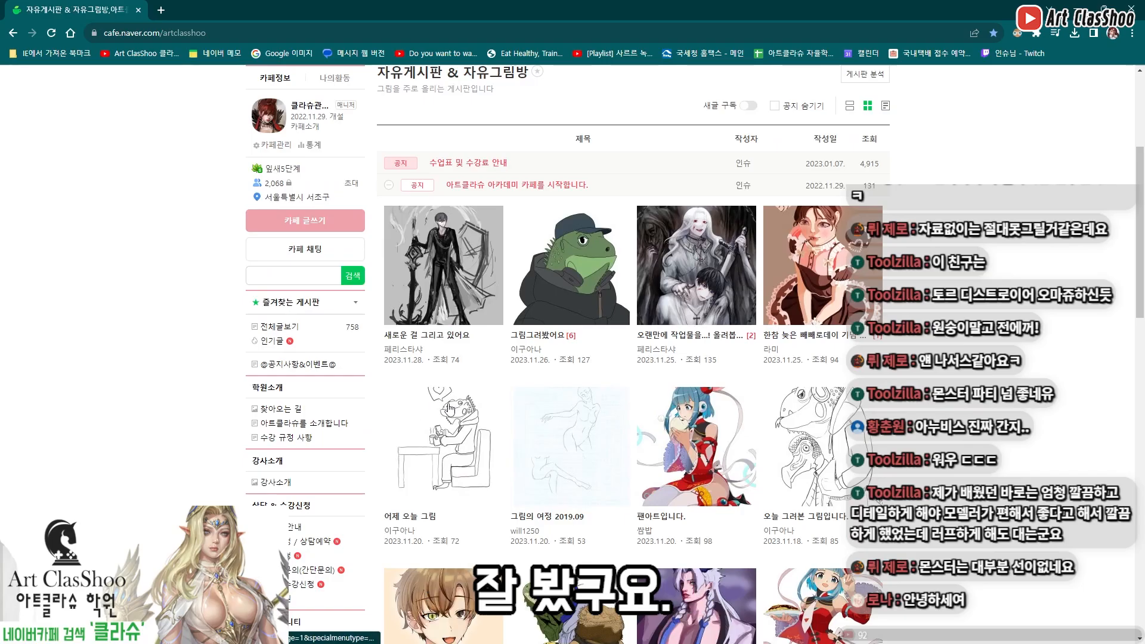
Switch to the browser and open the Art ClasShoo cafe's drawing feedback board (그림 피드백 게시판), viewing its post list
scroll(256, 406, "down", 4)
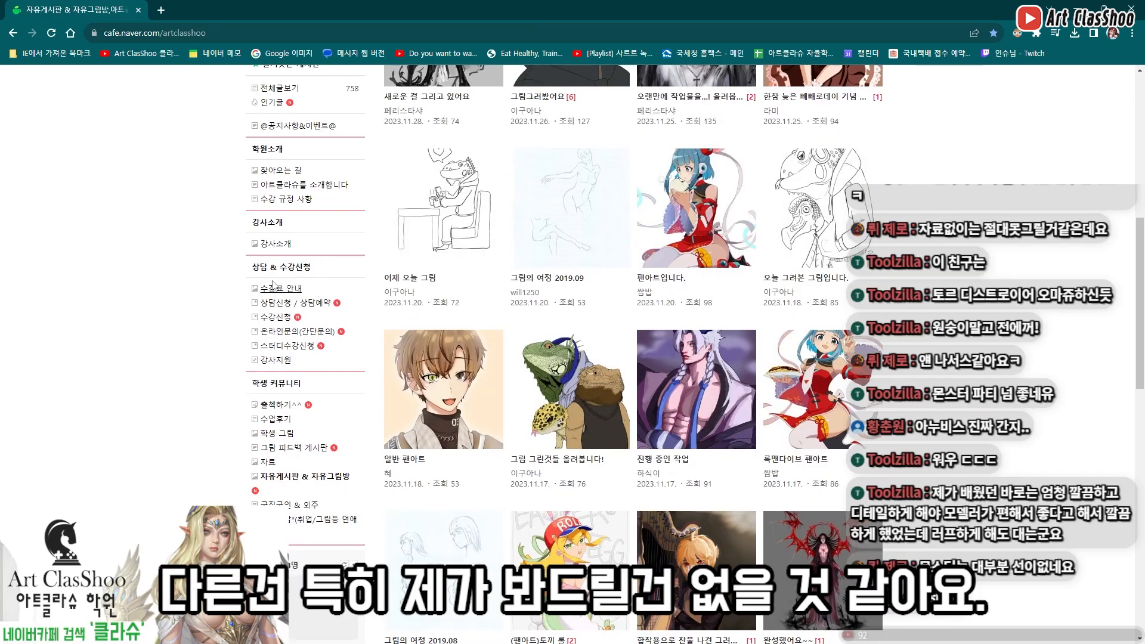
scroll(220, 286, "down", 2)
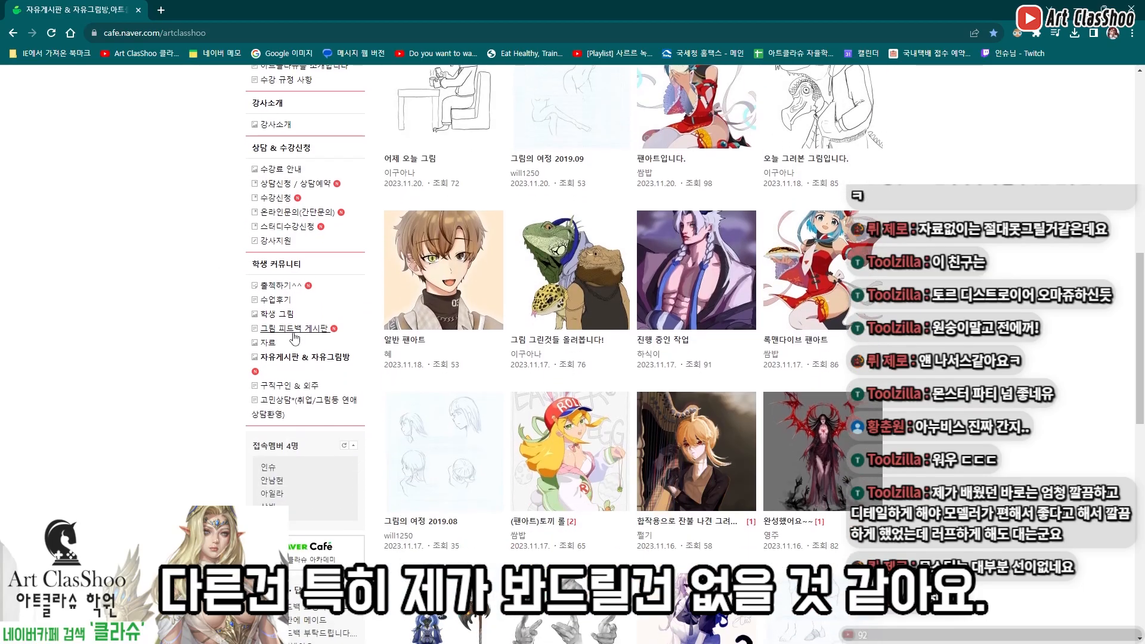
left_click(329, 330)
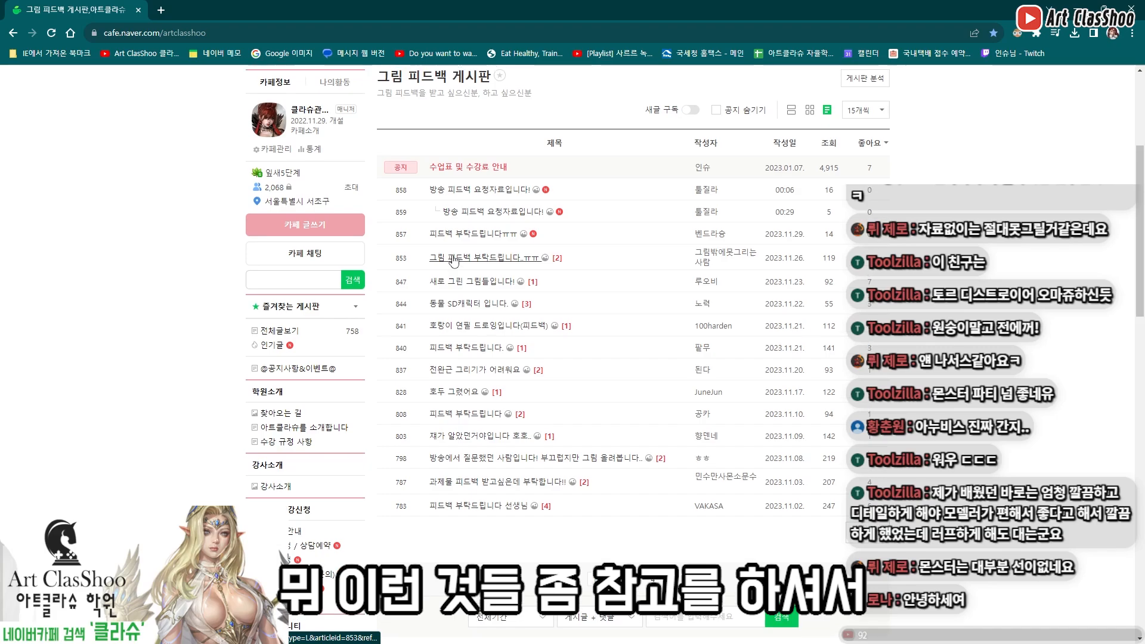
scroll(410, 257, "up", 3)
scroll(435, 264, "up", 1)
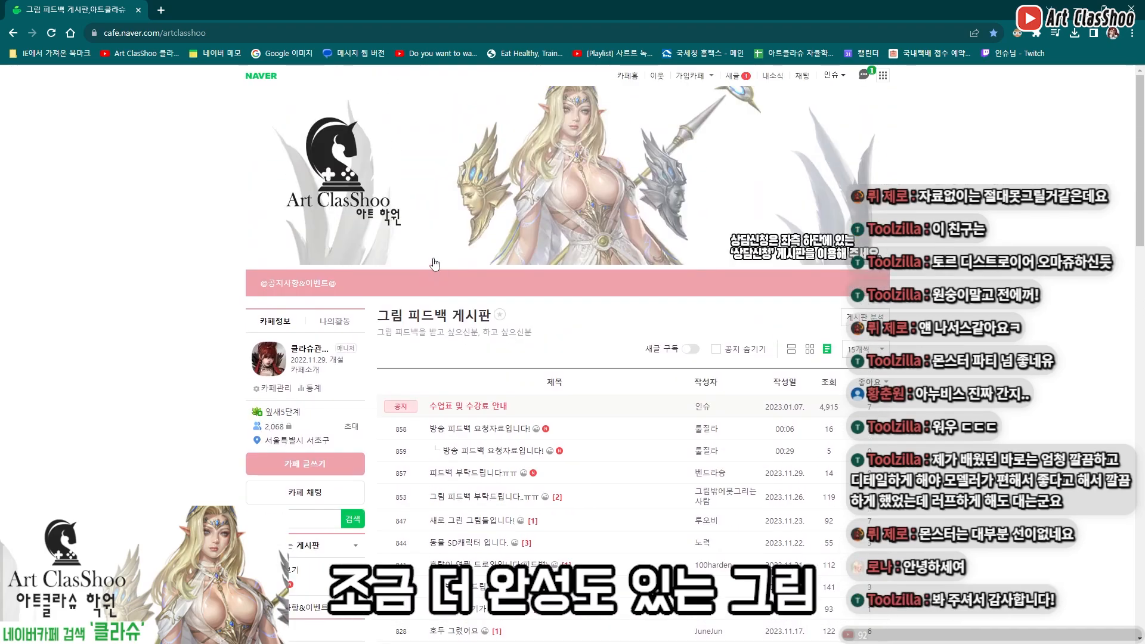